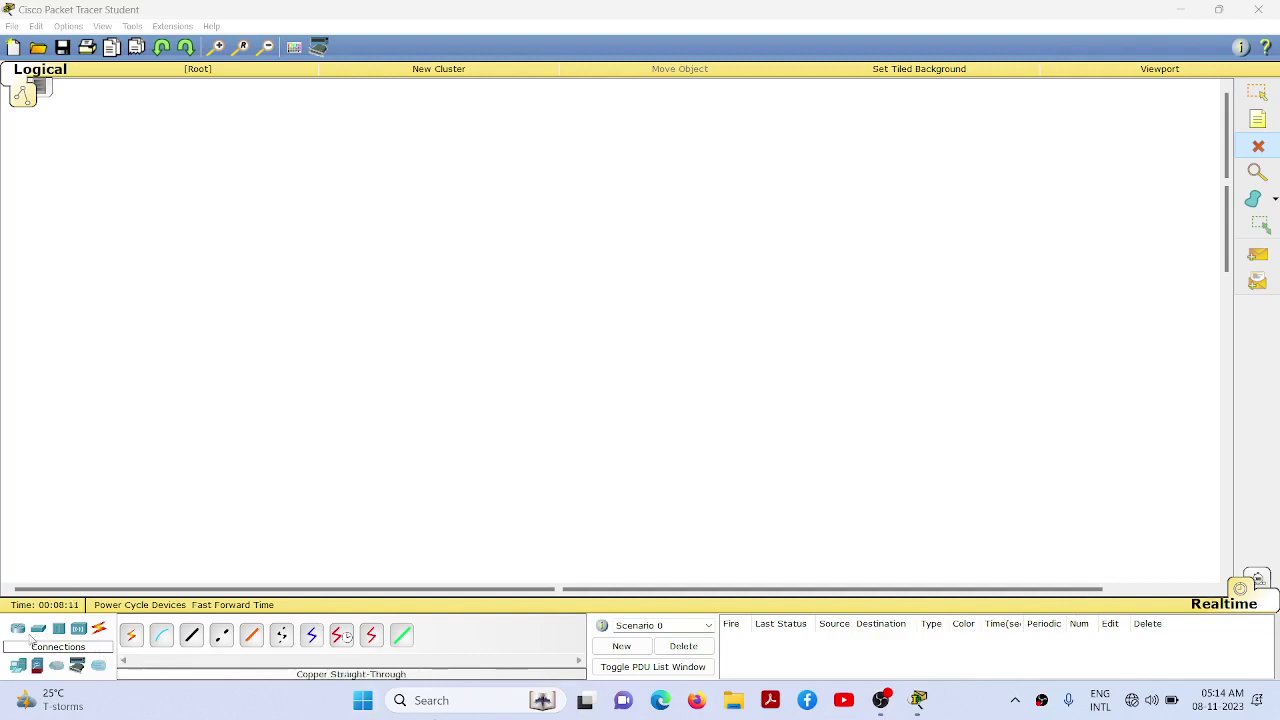
- Place a generic server in the workspace and a 2811 router above it to its right
click(18, 666)
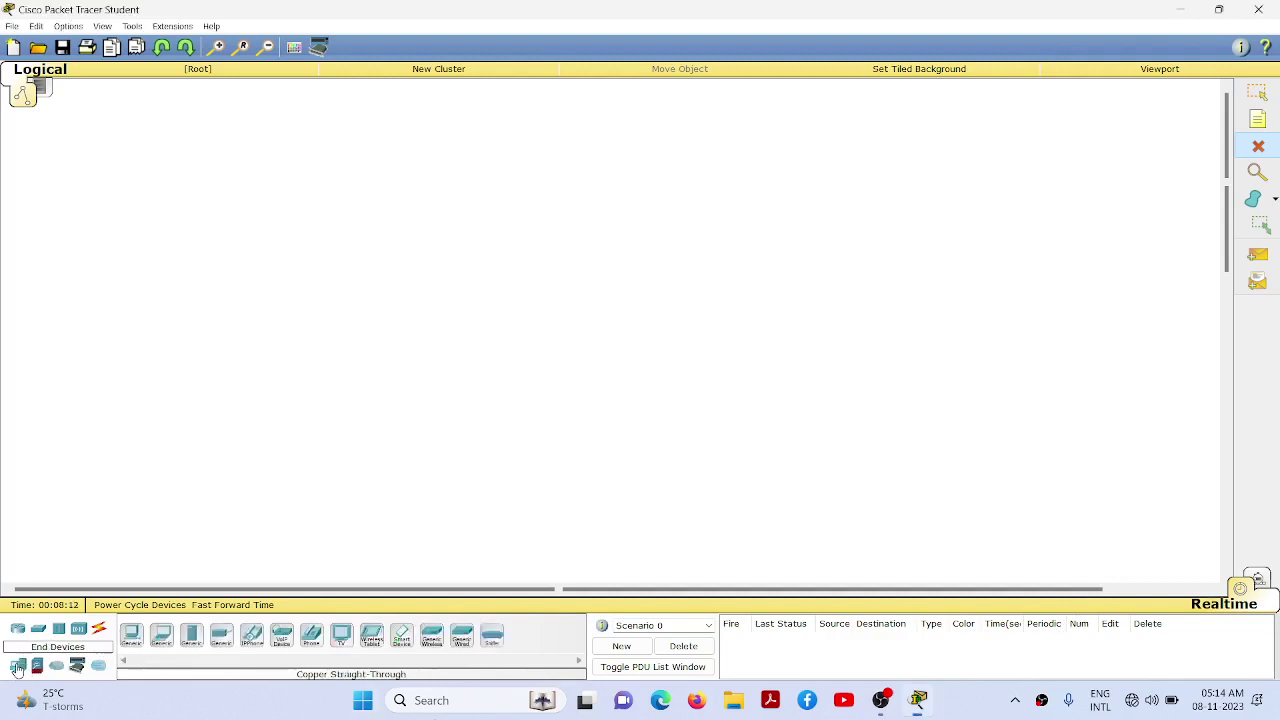
click(199, 637)
click(157, 332)
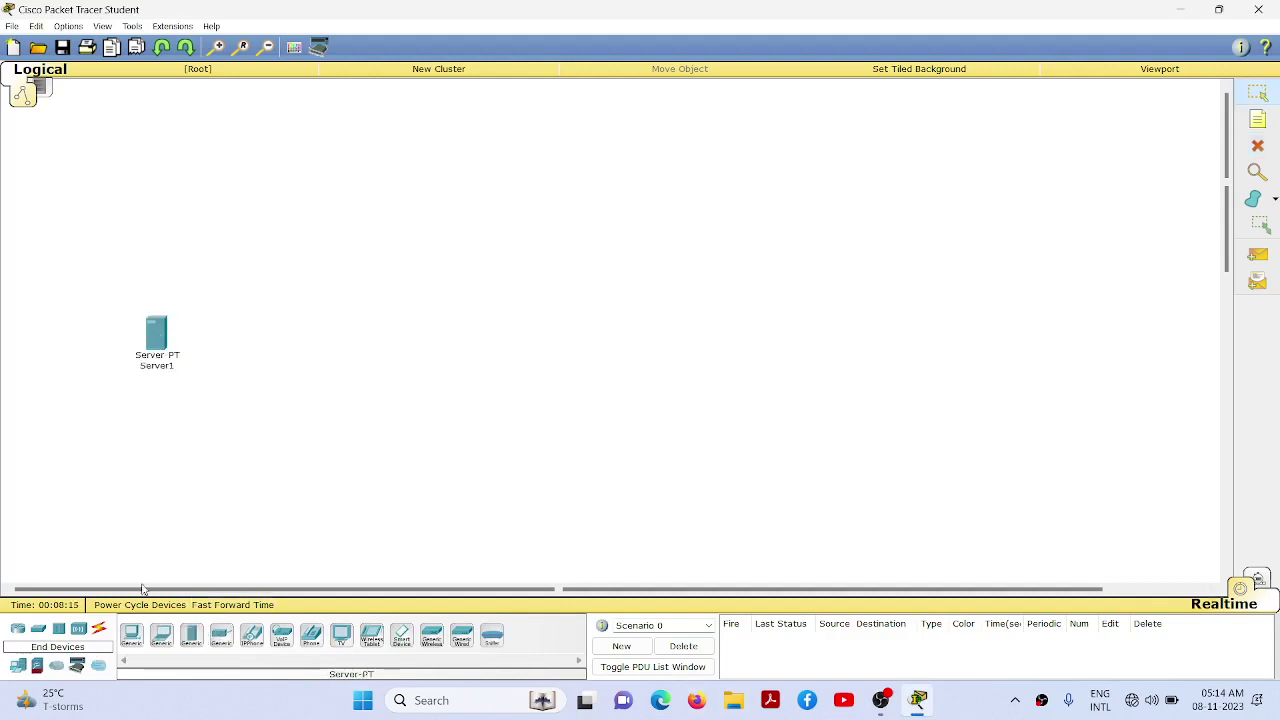
click(18, 629)
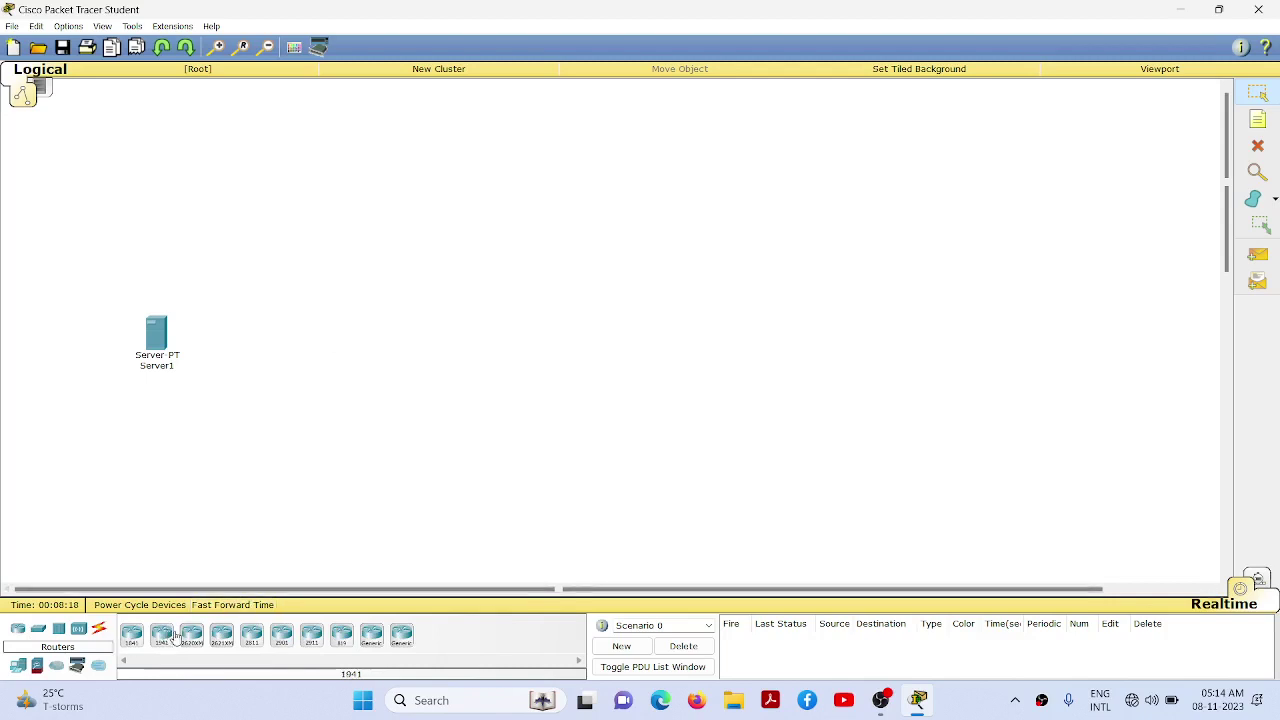
click(246, 643)
click(378, 207)
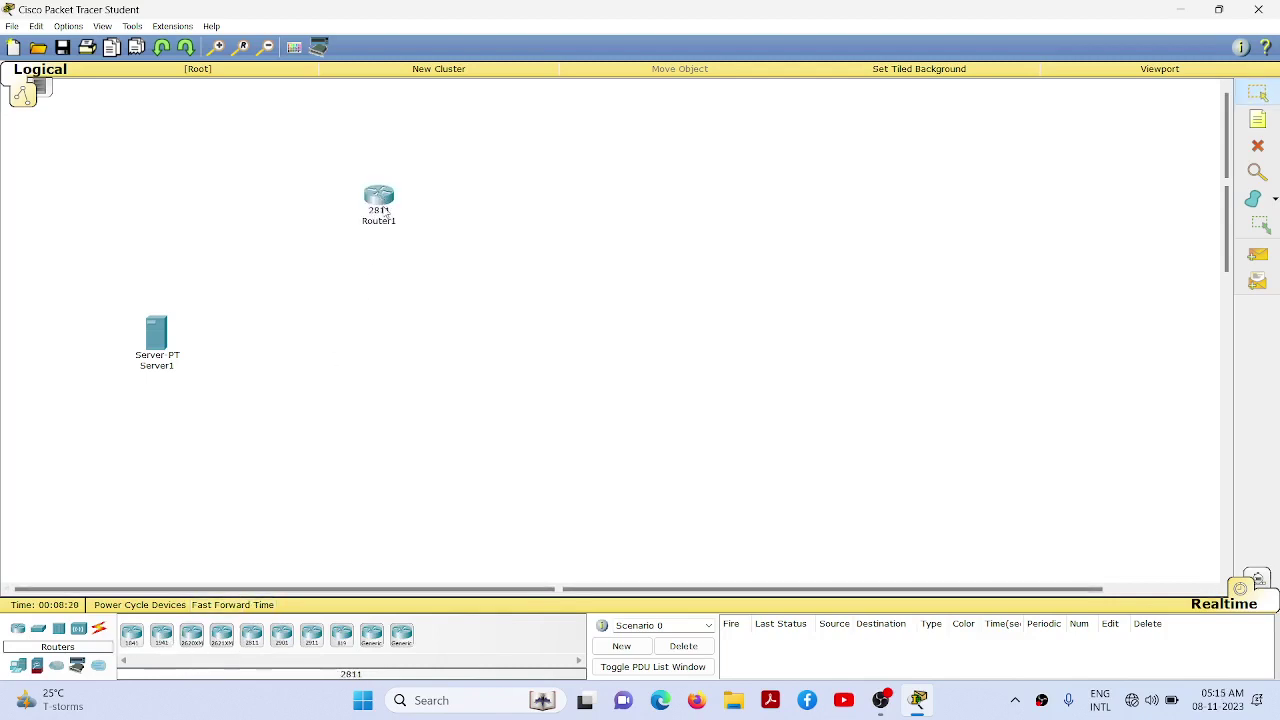
- Add two 2960 switches side by side below the router
click(38, 629)
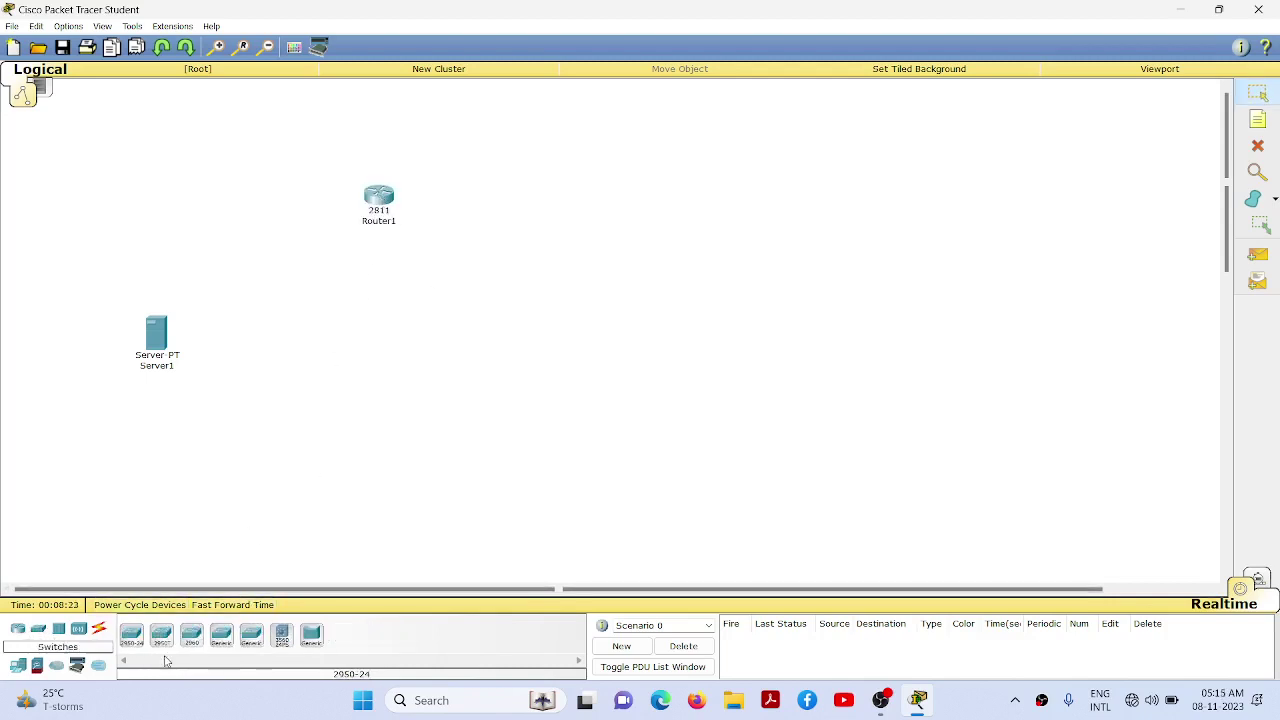
click(196, 648)
click(306, 311)
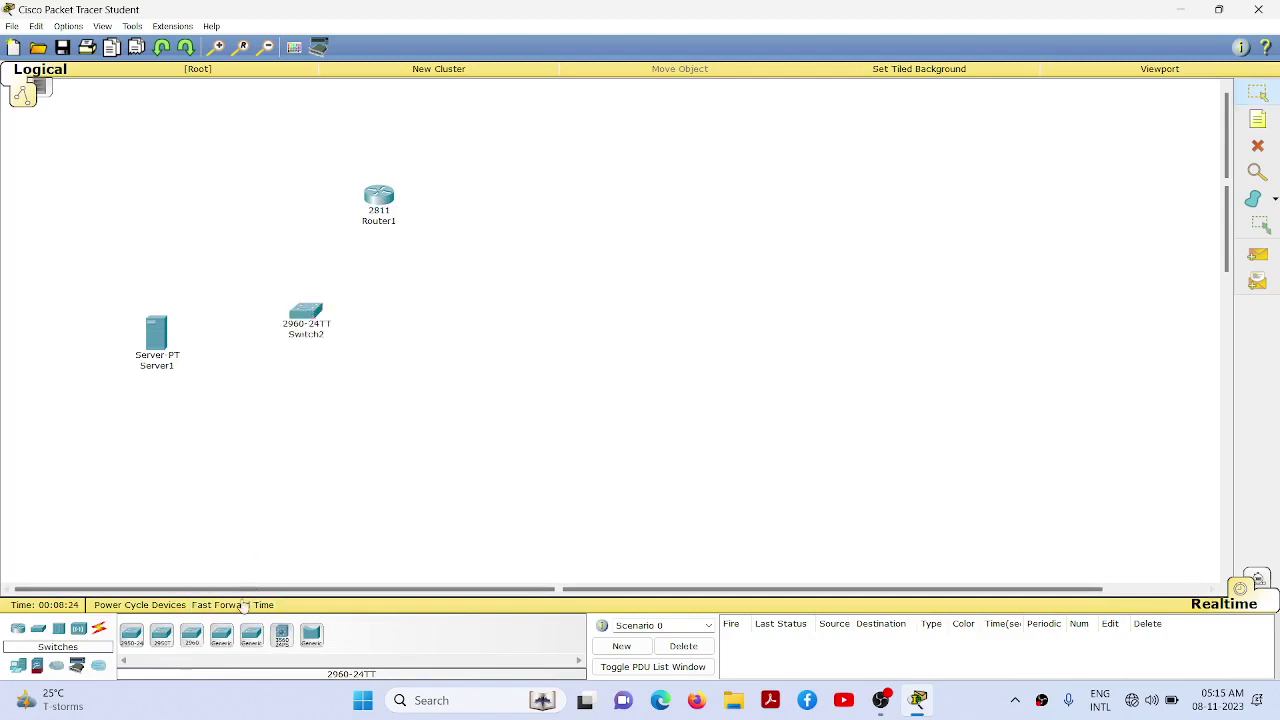
click(192, 638)
click(491, 305)
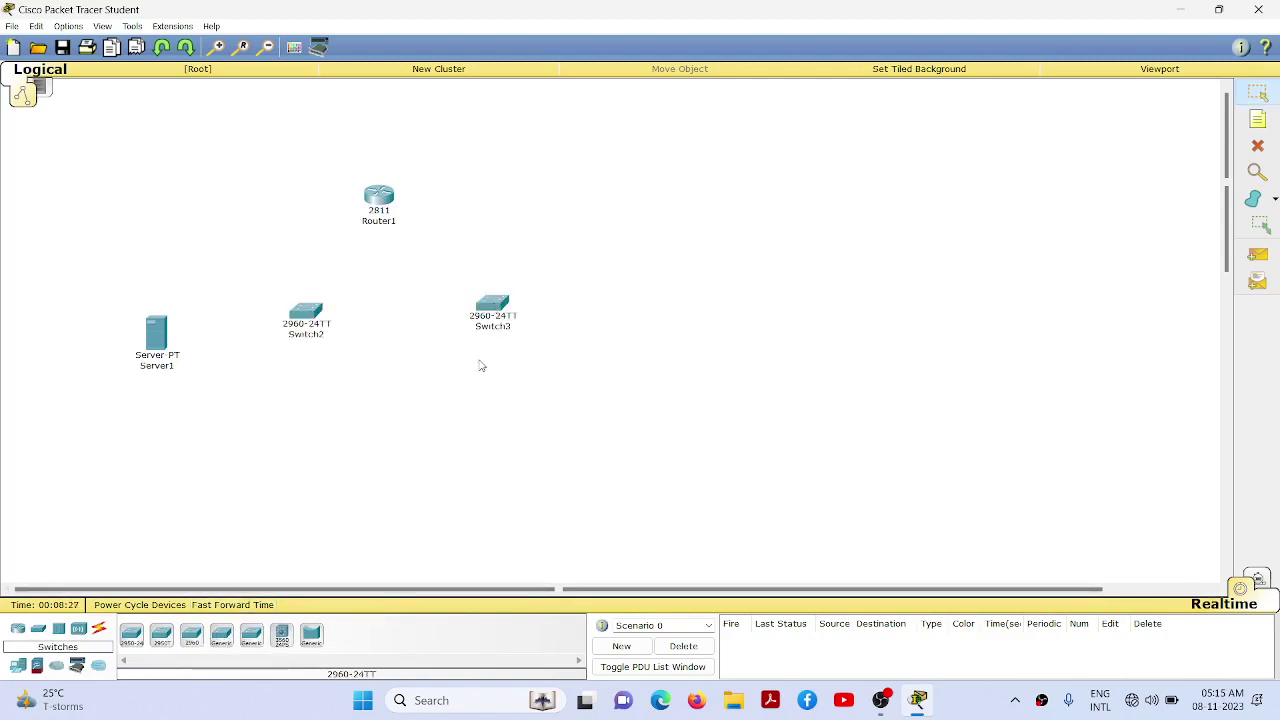
- Add four generic PCs in a row below the switches, two for each switch
click(17, 668)
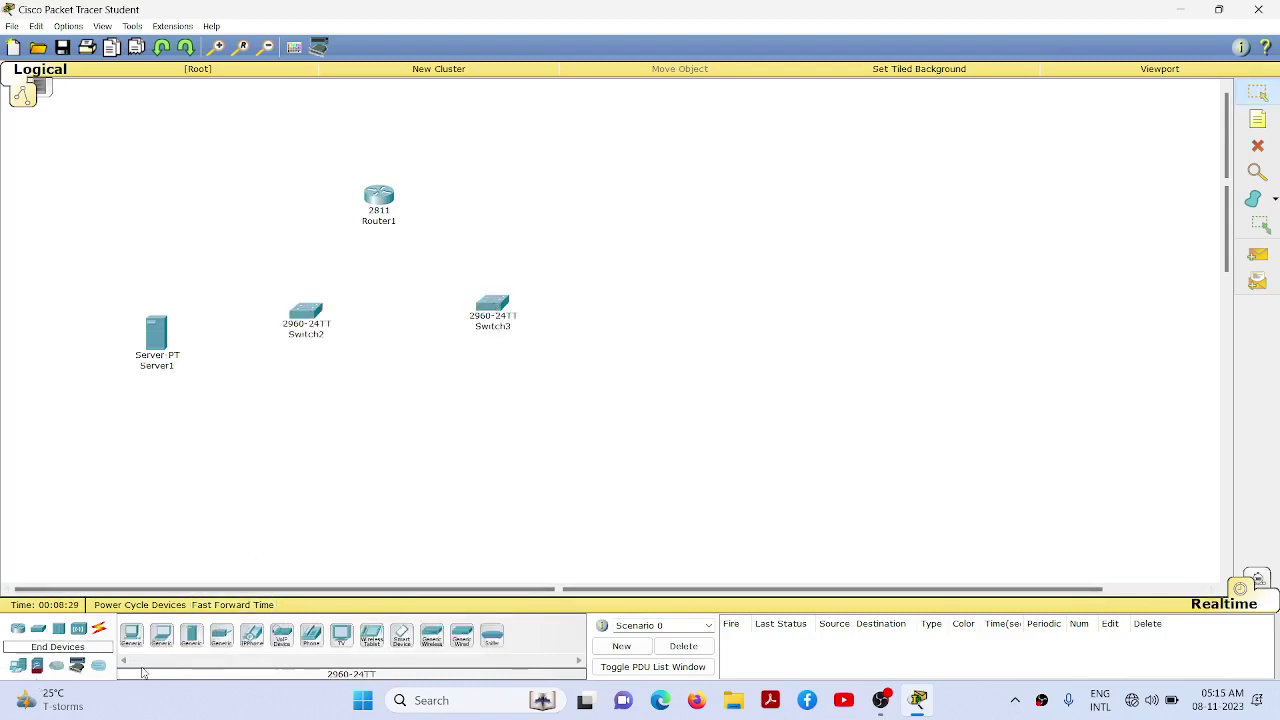
click(135, 640)
click(268, 423)
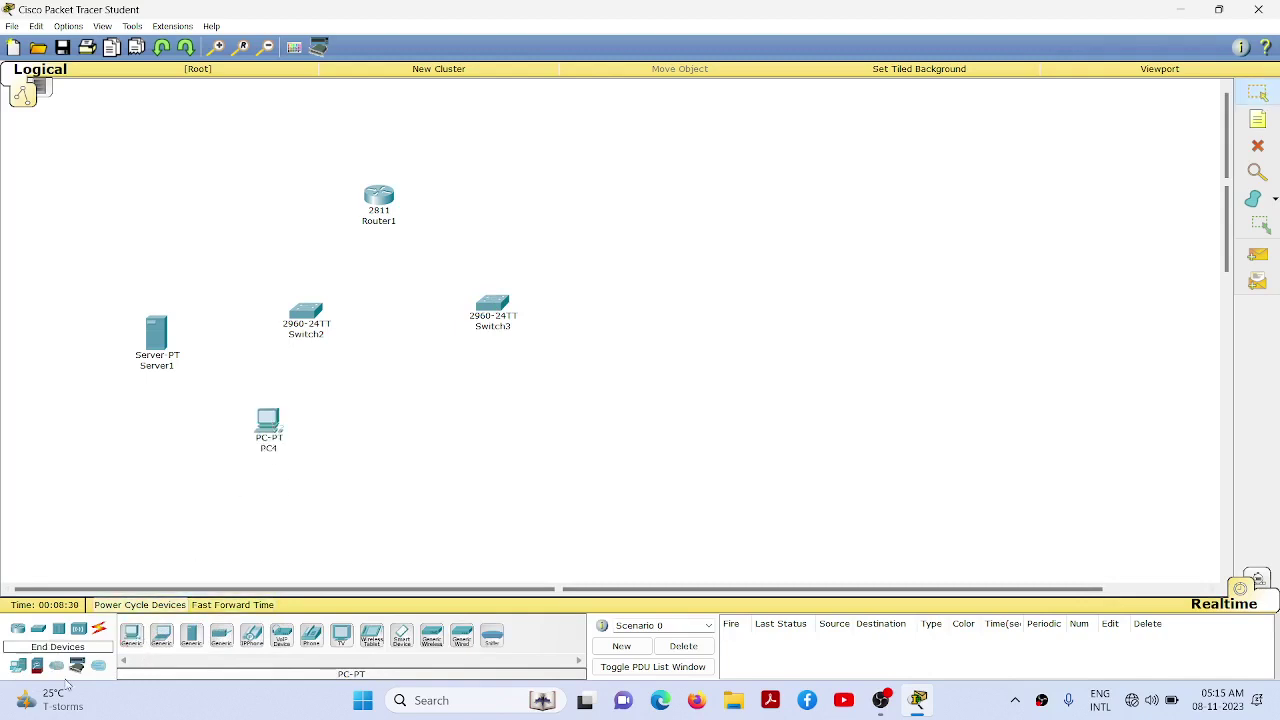
click(131, 638)
click(363, 410)
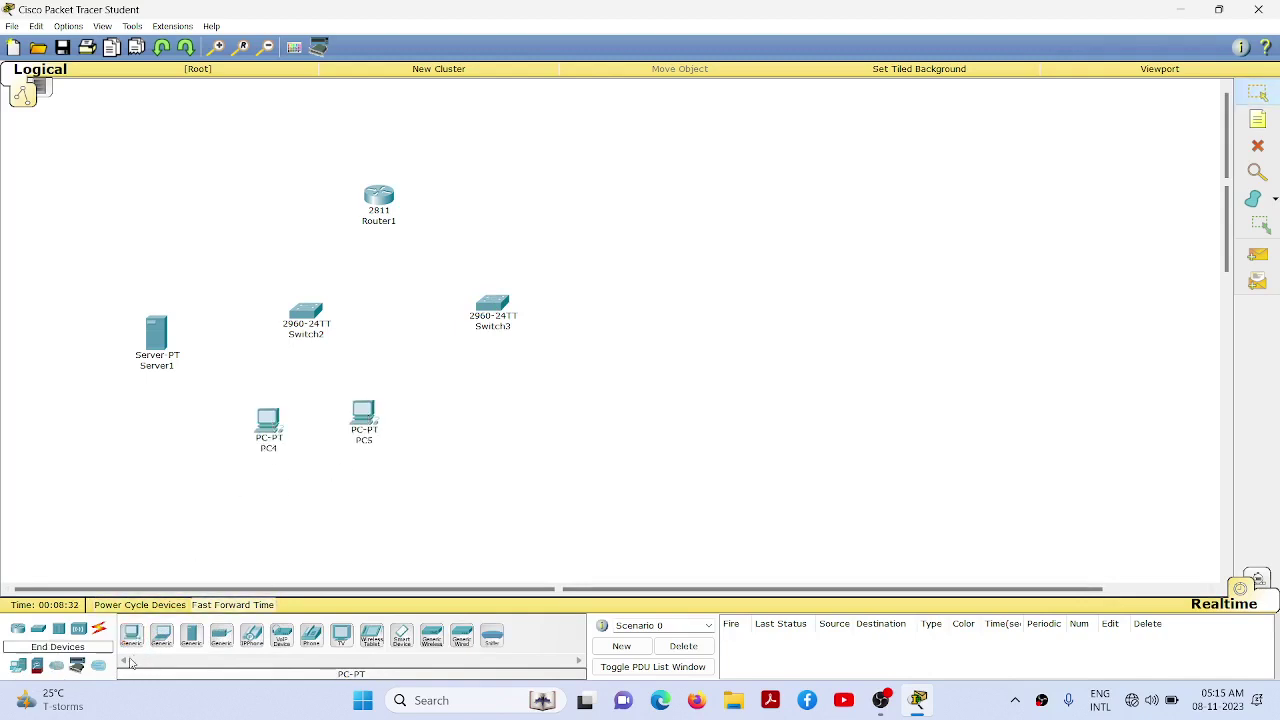
click(129, 638)
click(477, 412)
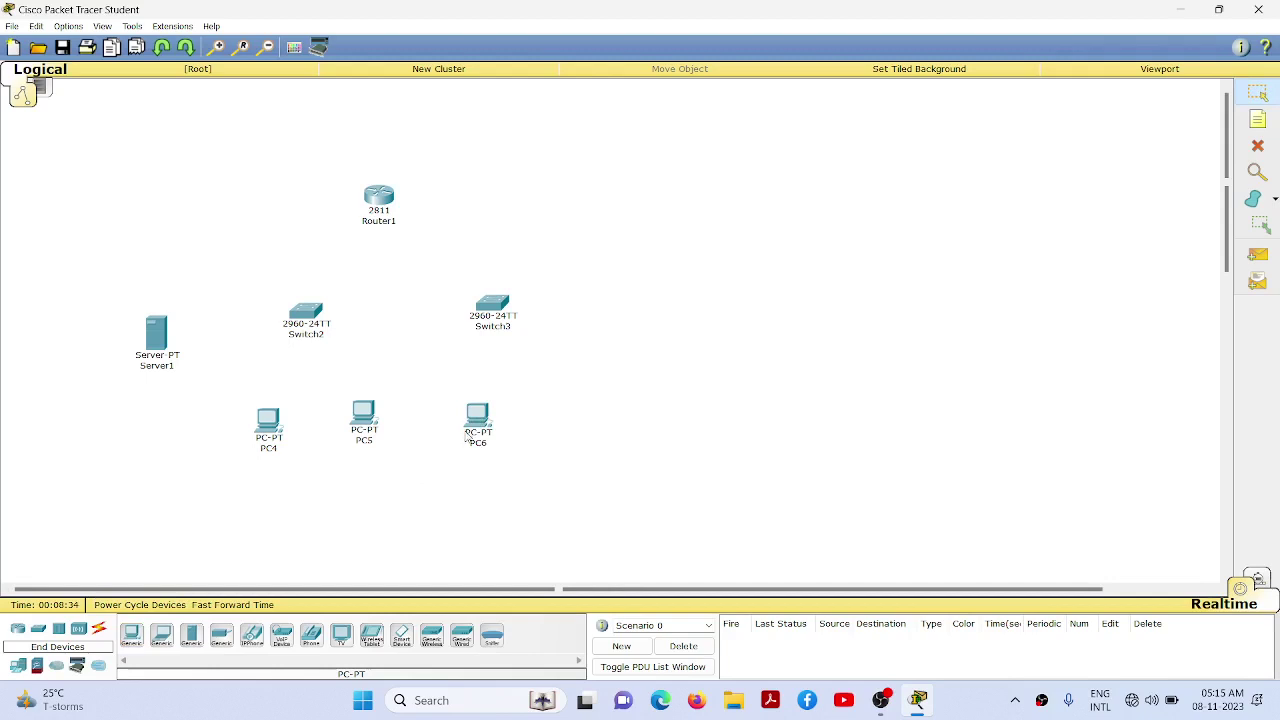
click(133, 637)
click(606, 412)
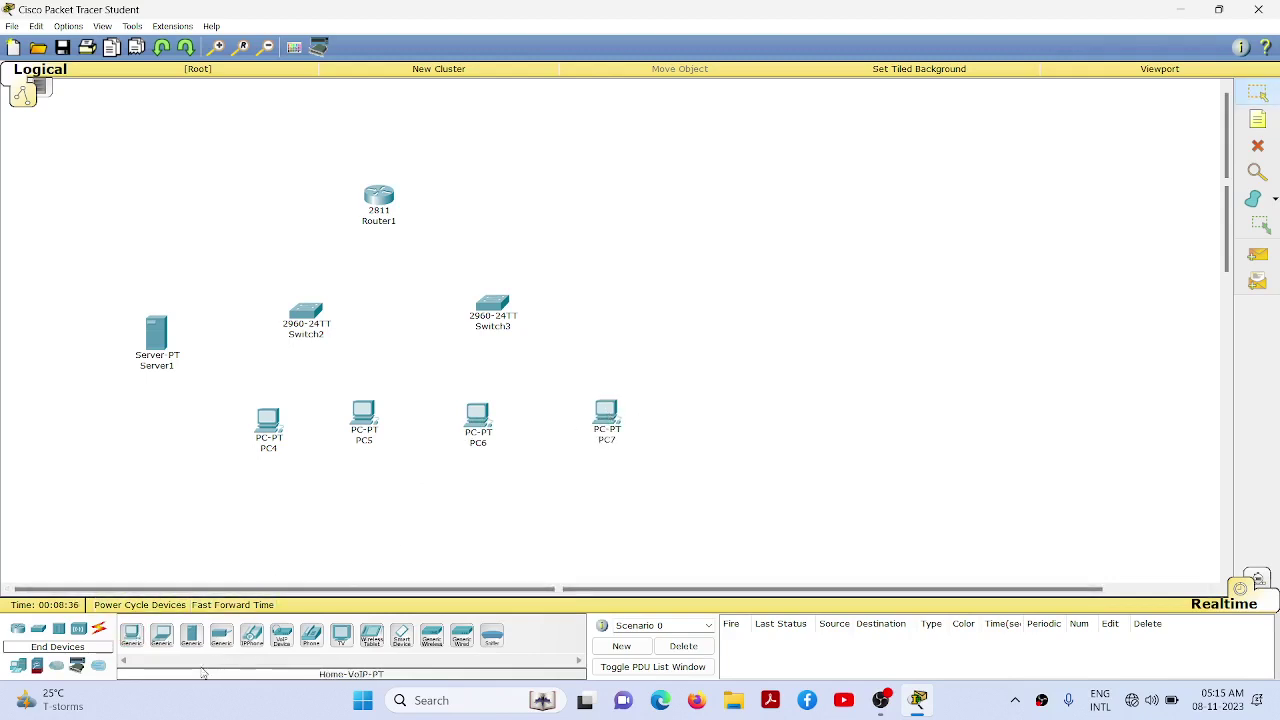
- Connect PC4 and PC5 from FastEthernet0 to Switch2's FastEthernet0/1 and FastEthernet0/2 with copper straight-through cables
click(99, 631)
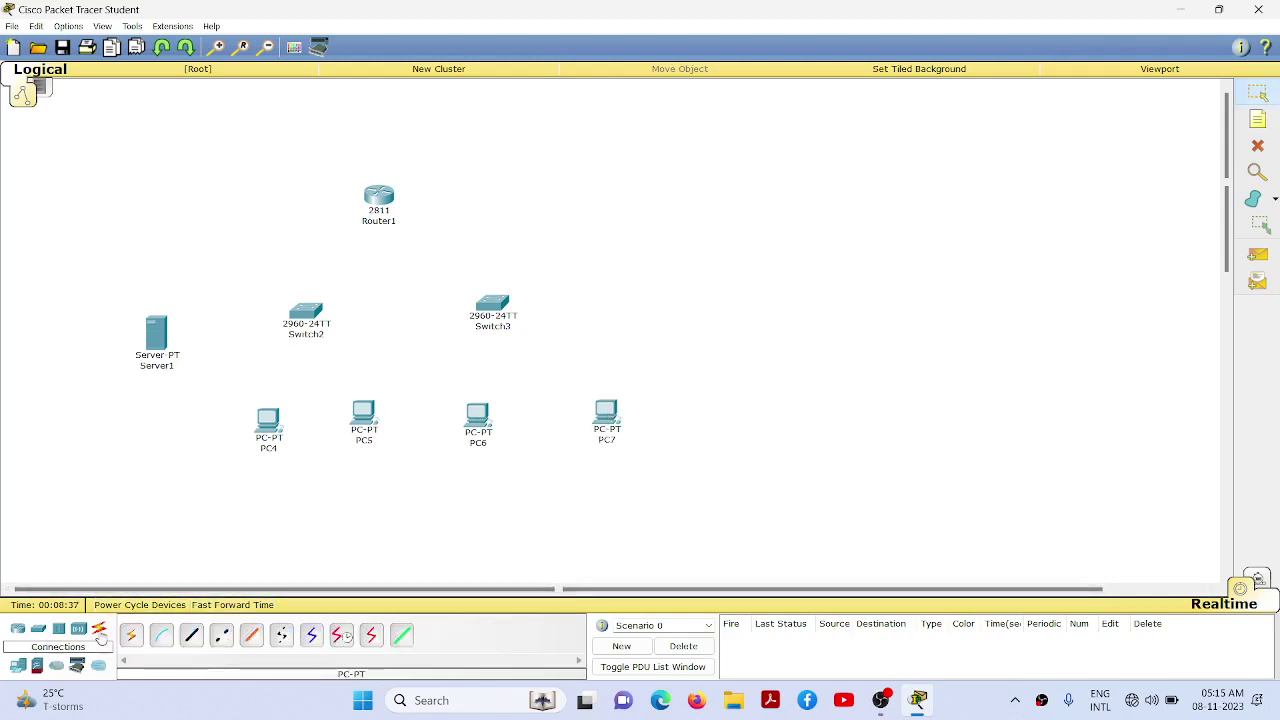
click(192, 640)
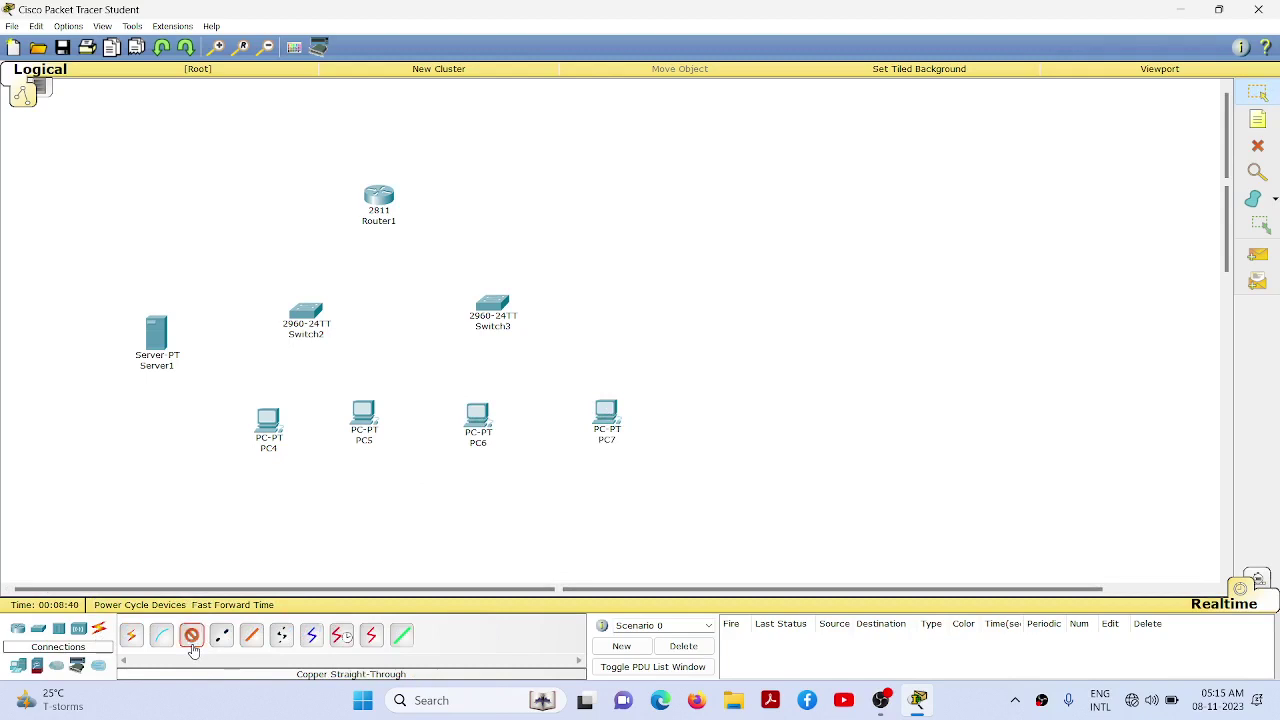
click(264, 424)
click(300, 449)
click(302, 318)
click(374, 28)
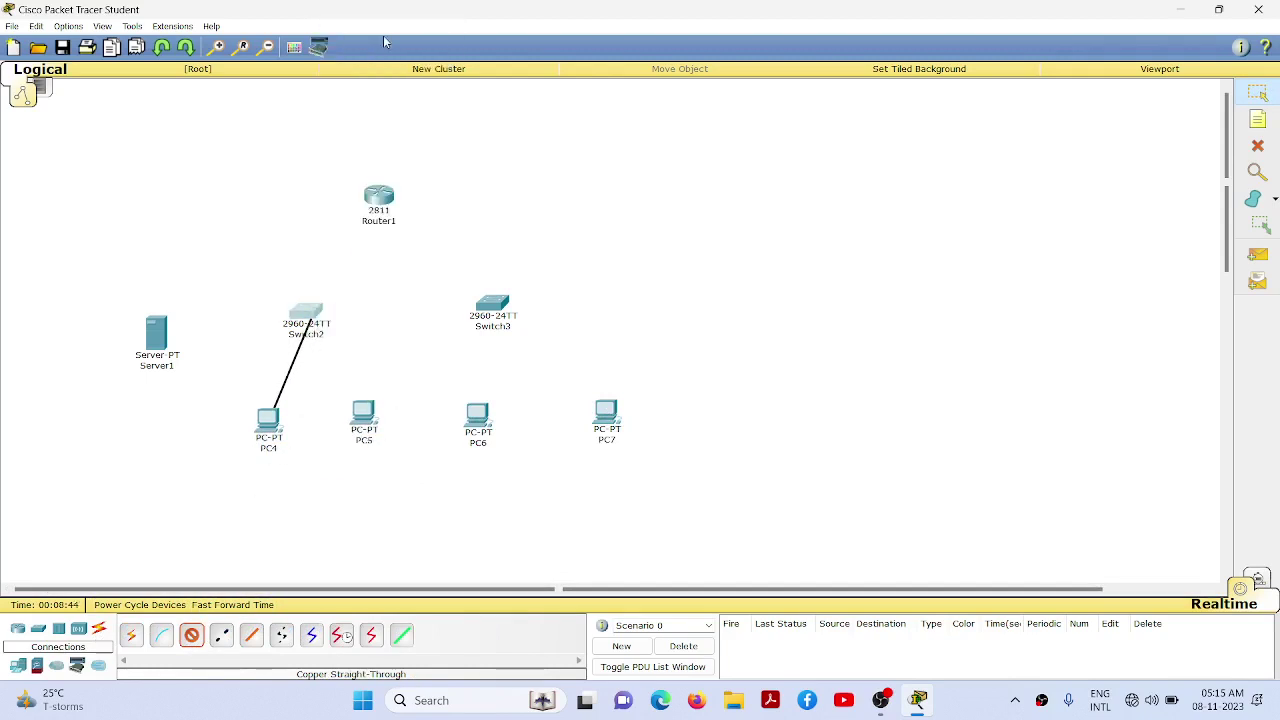
click(366, 418)
click(404, 453)
click(326, 328)
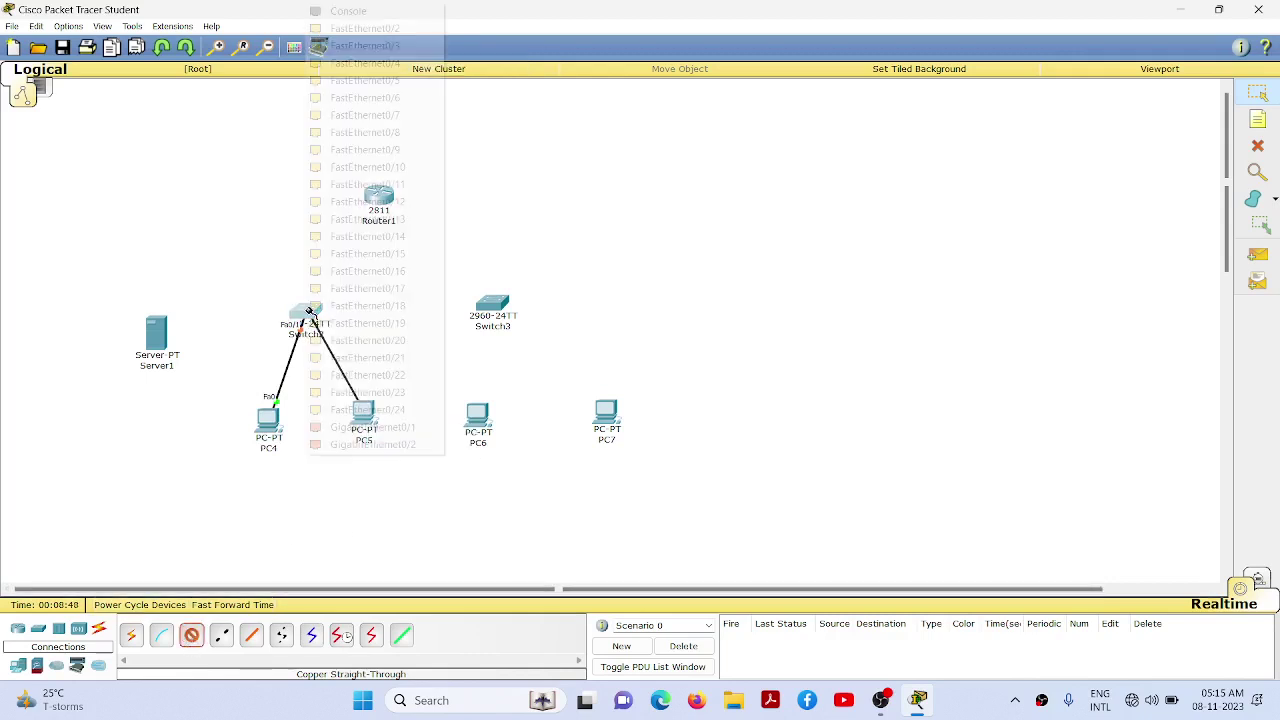
click(376, 44)
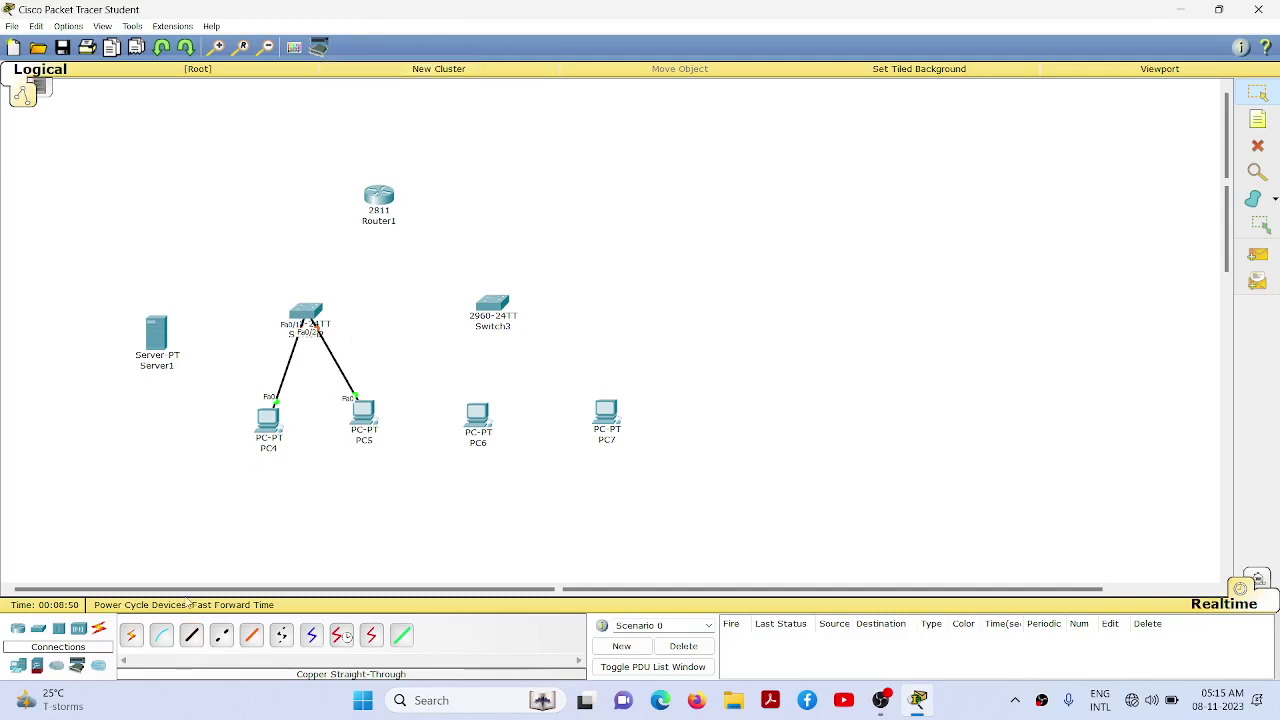
- Link PC6 and PC7 to Switch3 using the automatically chosen connection type
click(134, 642)
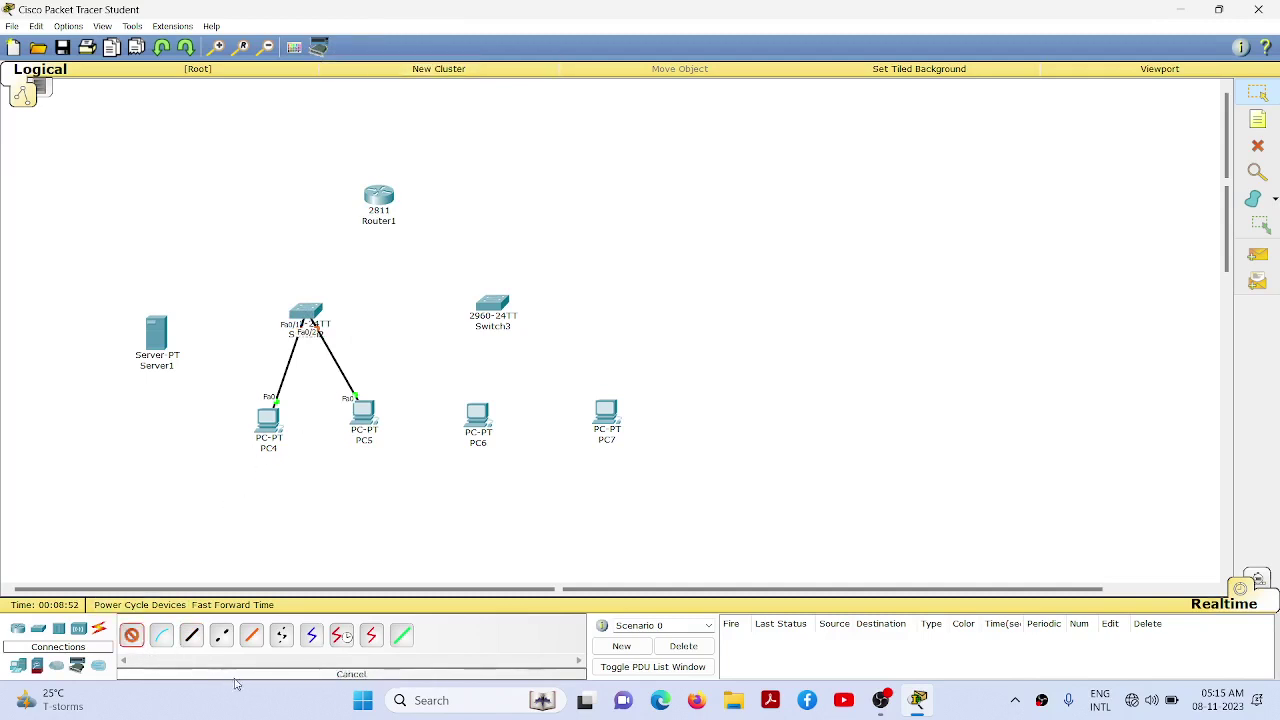
click(480, 418)
click(500, 300)
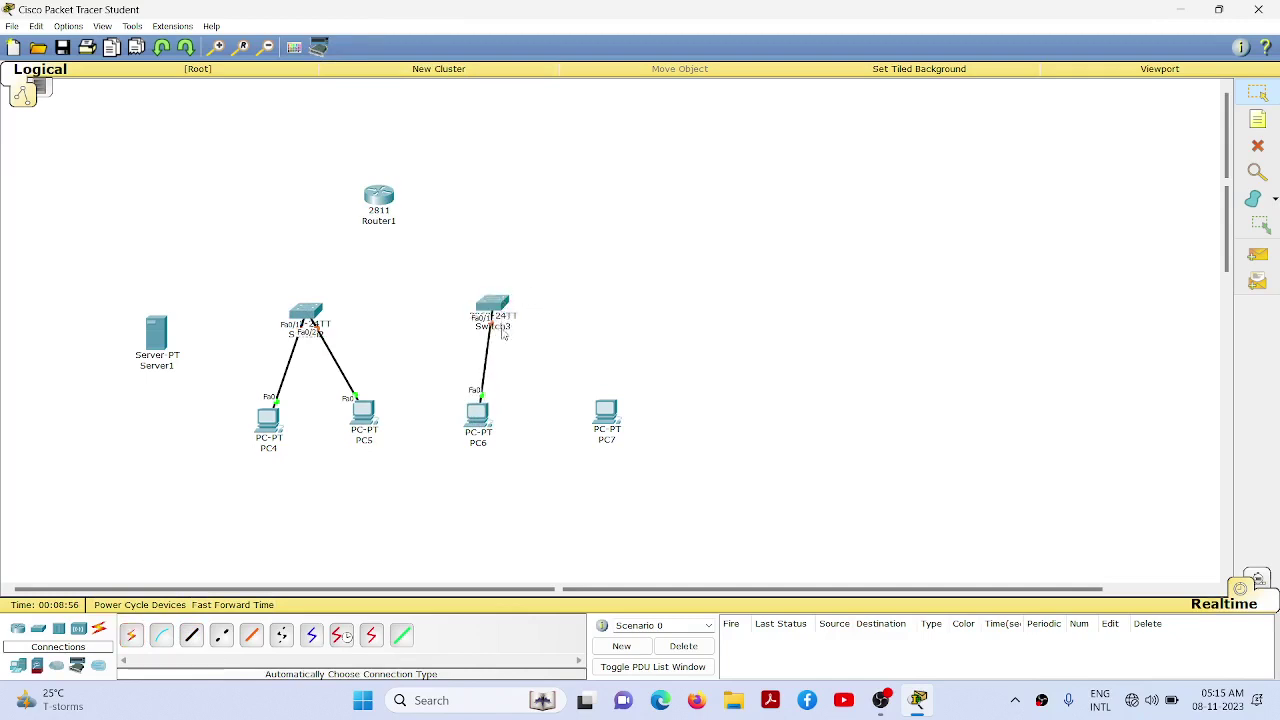
click(131, 636)
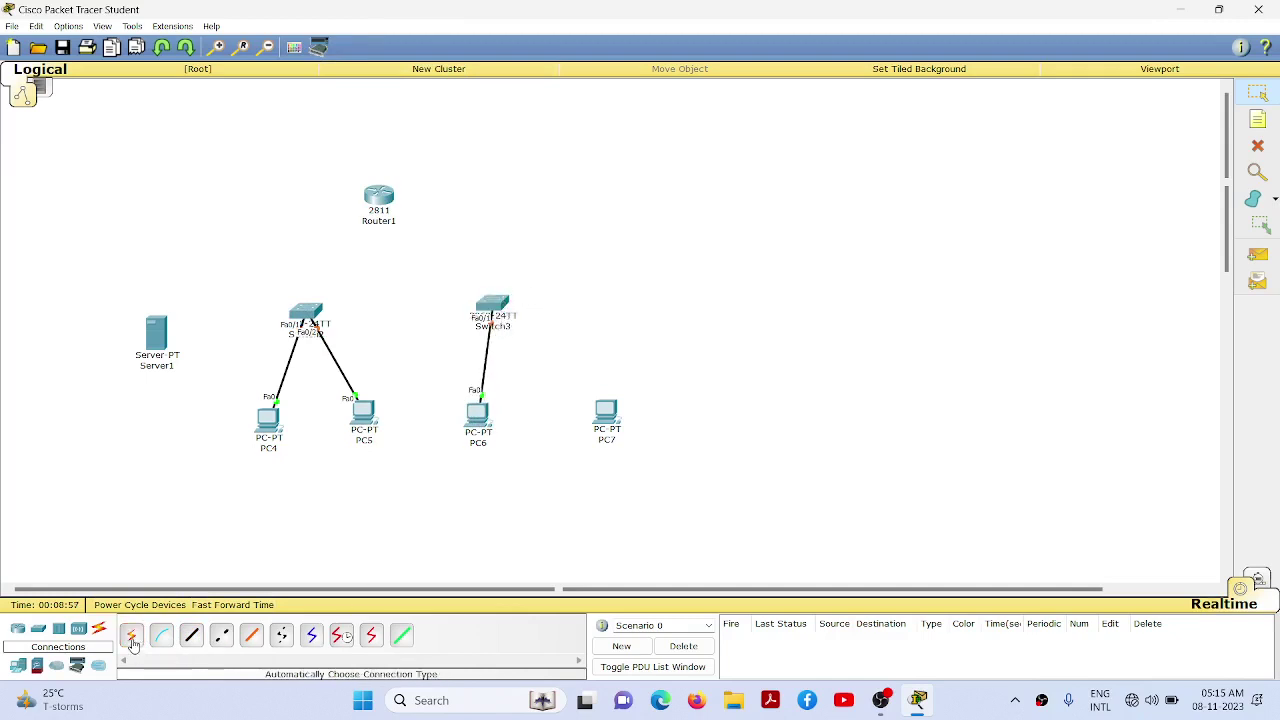
click(606, 412)
click(502, 302)
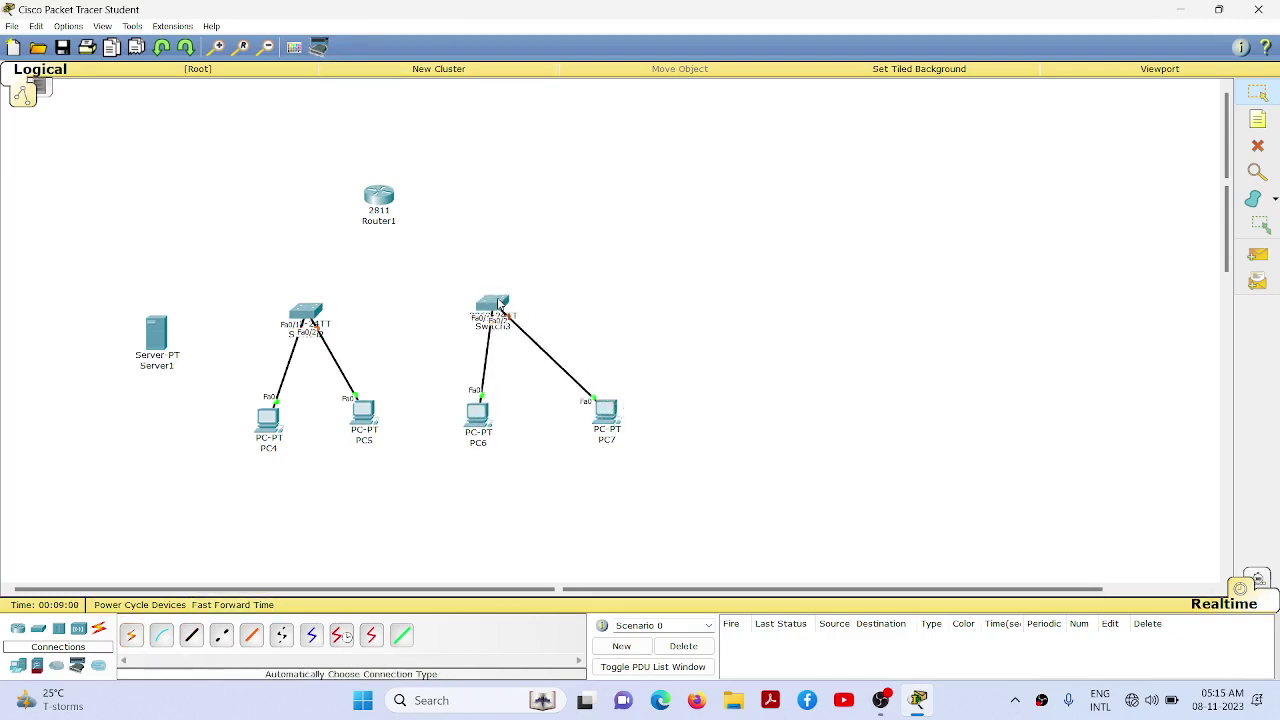
- Link Switch2 and Switch3 to the 2811 router using the automatically chosen connection type
click(131, 636)
click(306, 312)
click(377, 198)
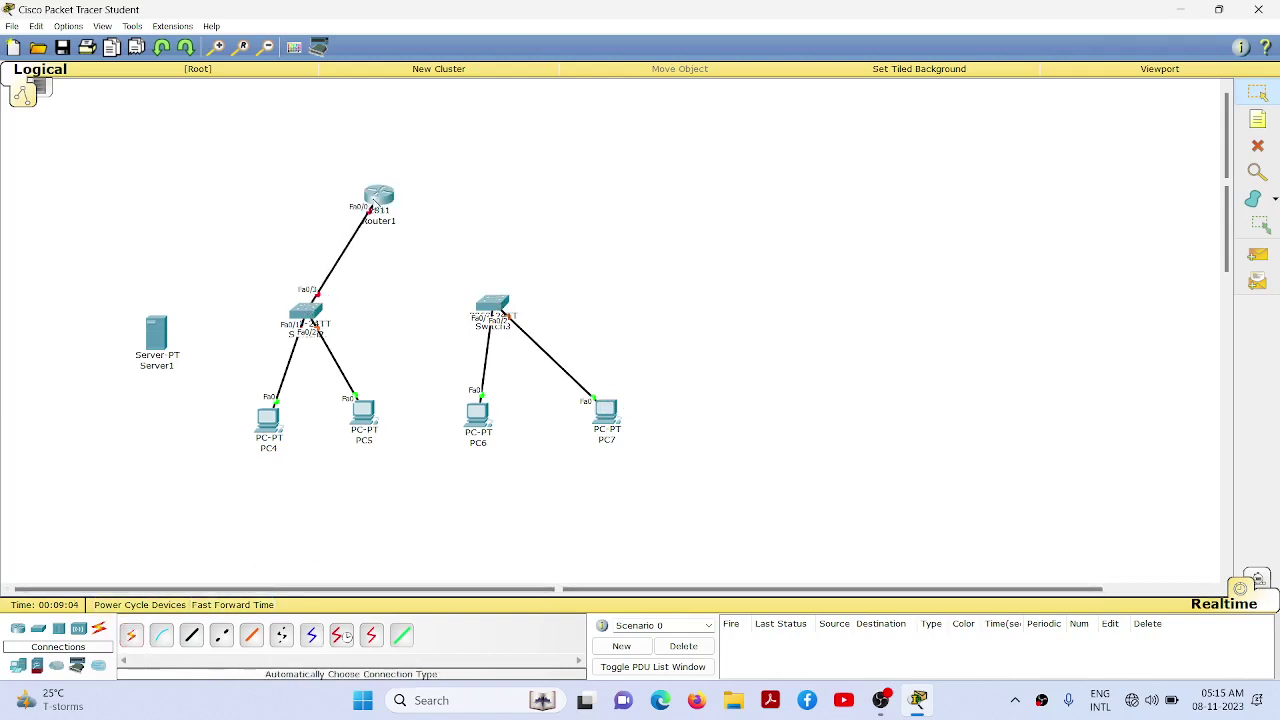
click(135, 642)
click(494, 306)
click(379, 198)
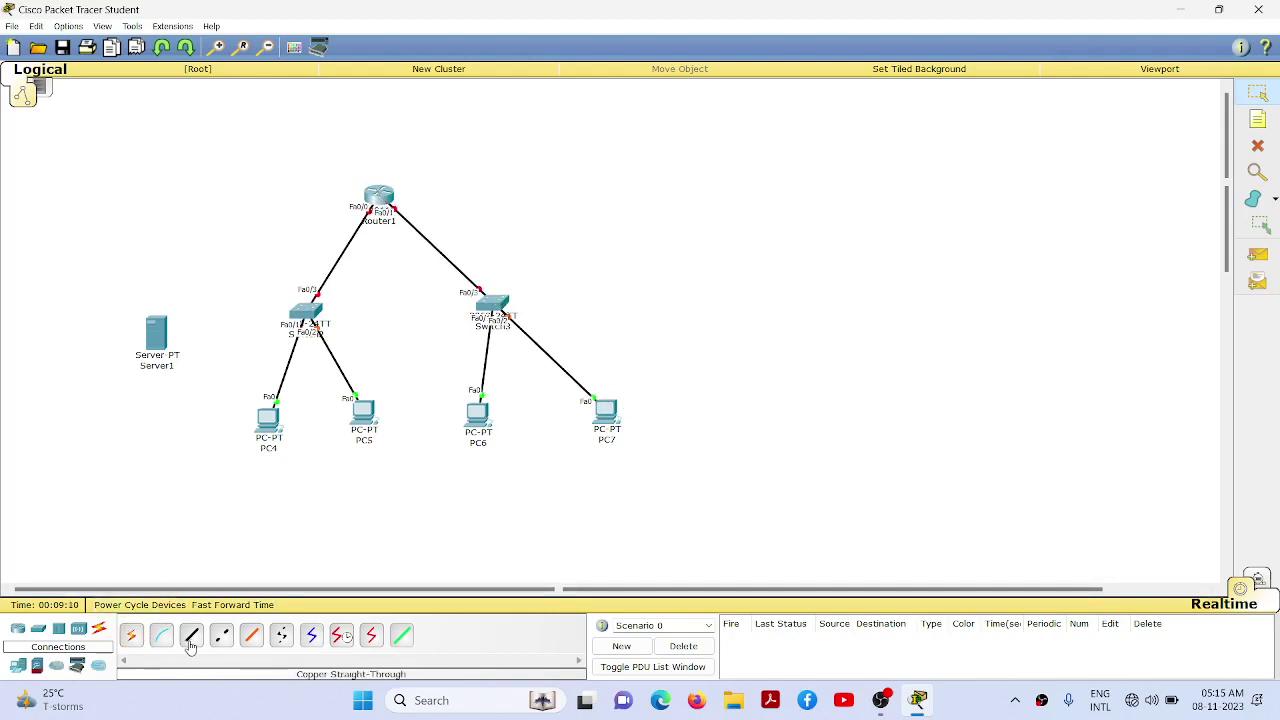
- Connect the server's FastEthernet0 to Switch2's FastEthernet0/4 with a copper straight-through cable
click(191, 635)
click(157, 331)
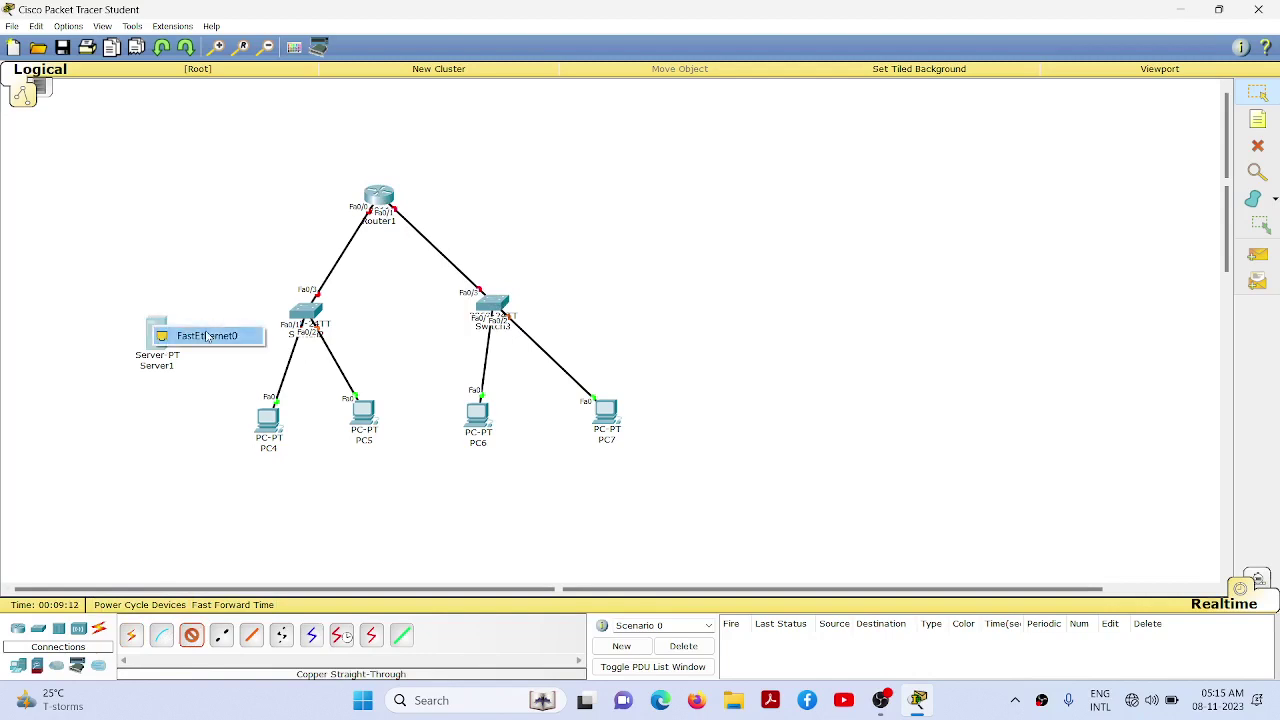
click(185, 334)
click(305, 318)
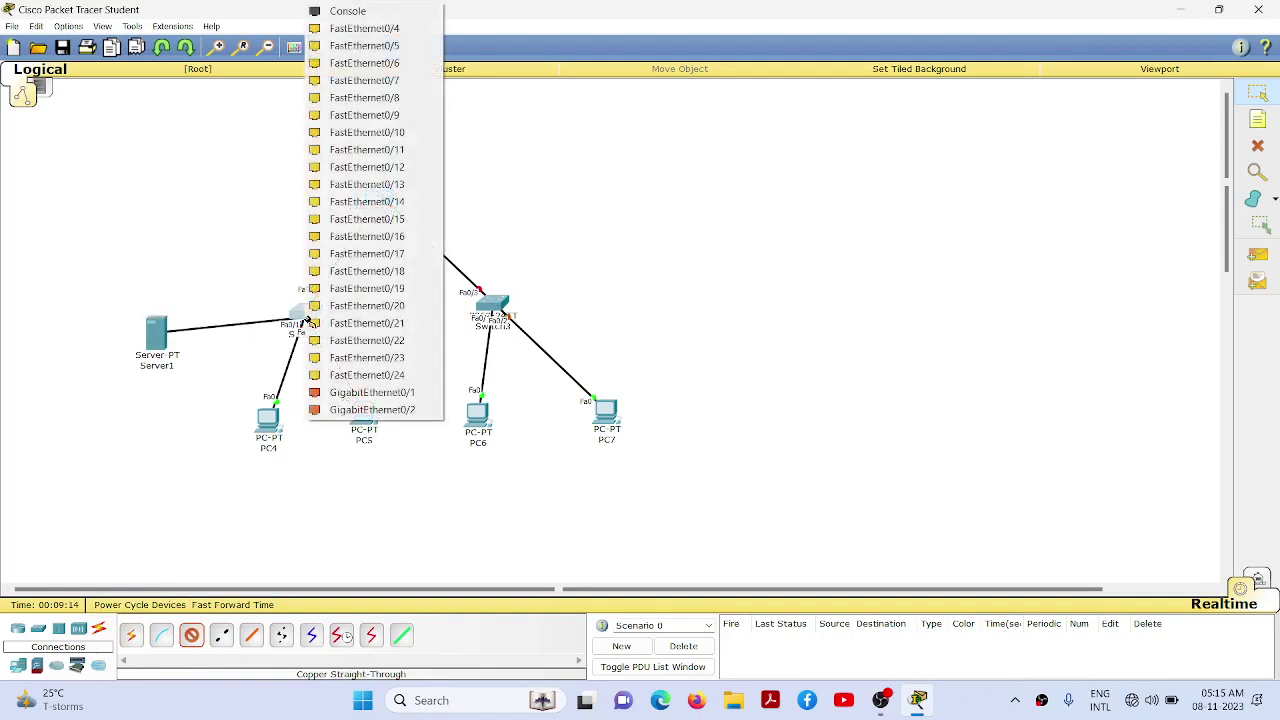
click(377, 28)
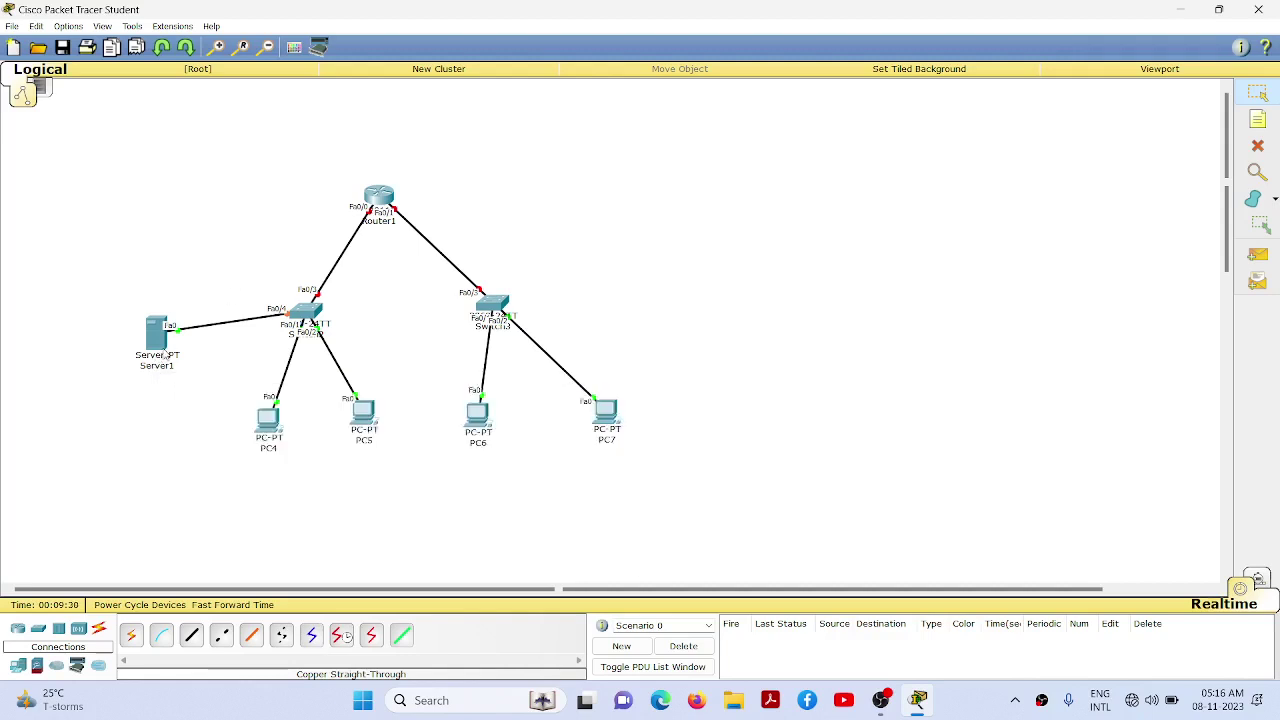
- Give the server the static IP address 192.168.1.2, subnet mask 255.255.255.0 and default gateway 192.168.1.1, and close its configuration
mouse_move(166, 356)
click(152, 343)
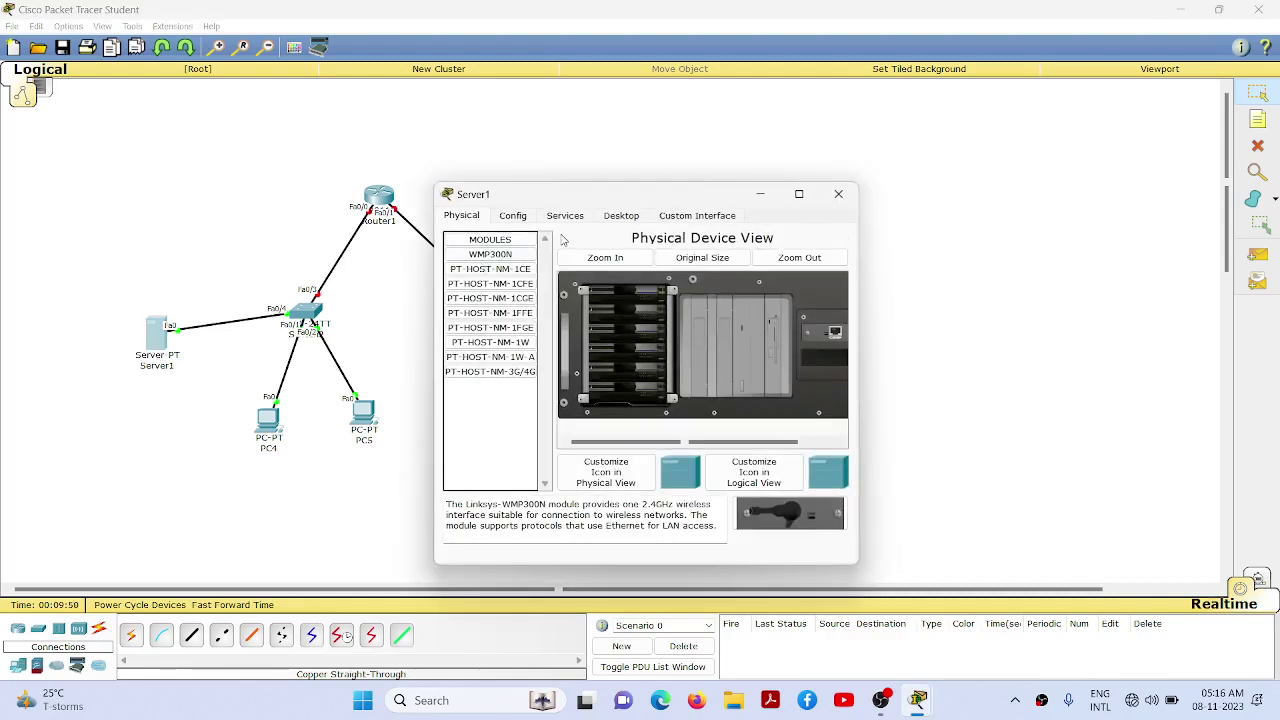
click(608, 220)
click(474, 290)
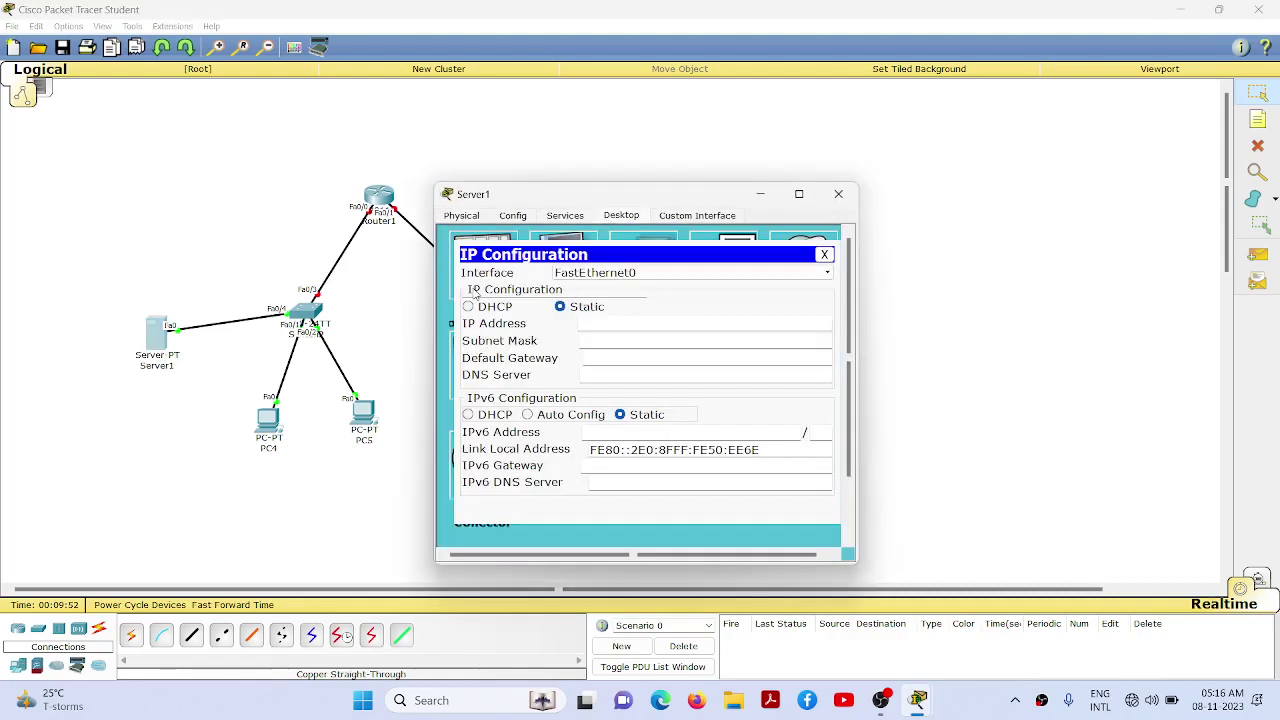
click(645, 327)
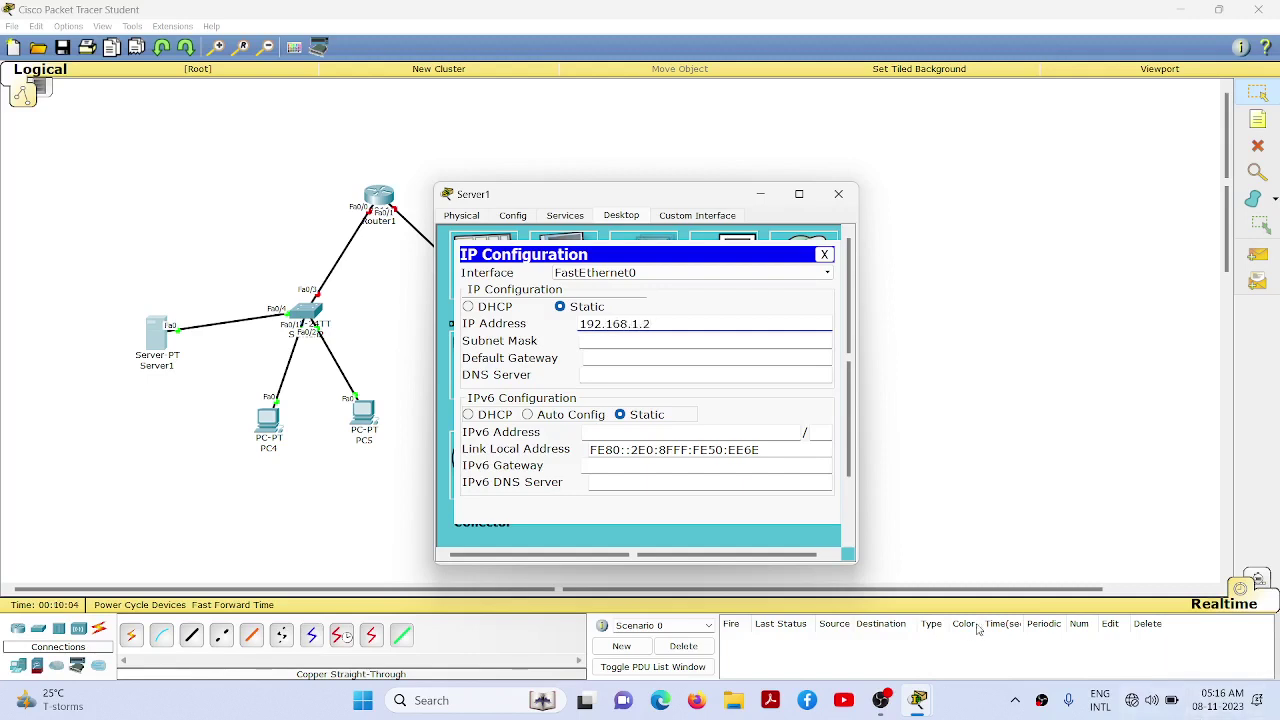
key(Tab)
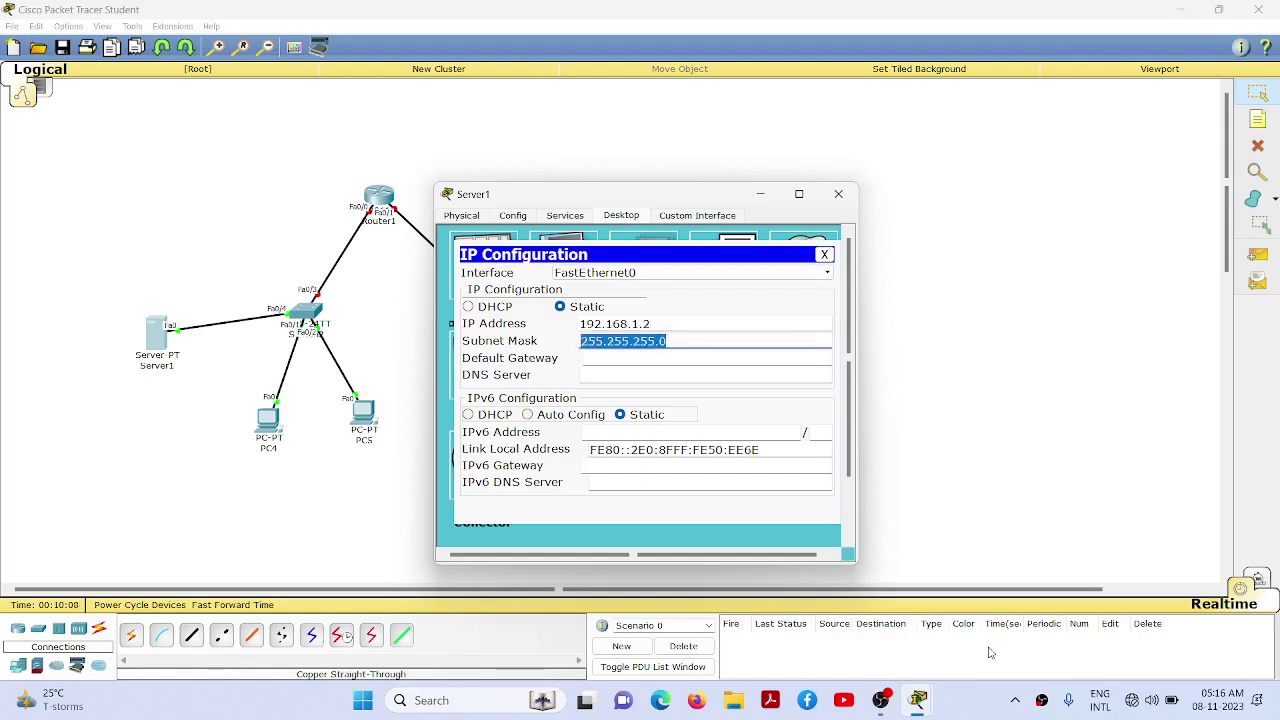
key(Tab)
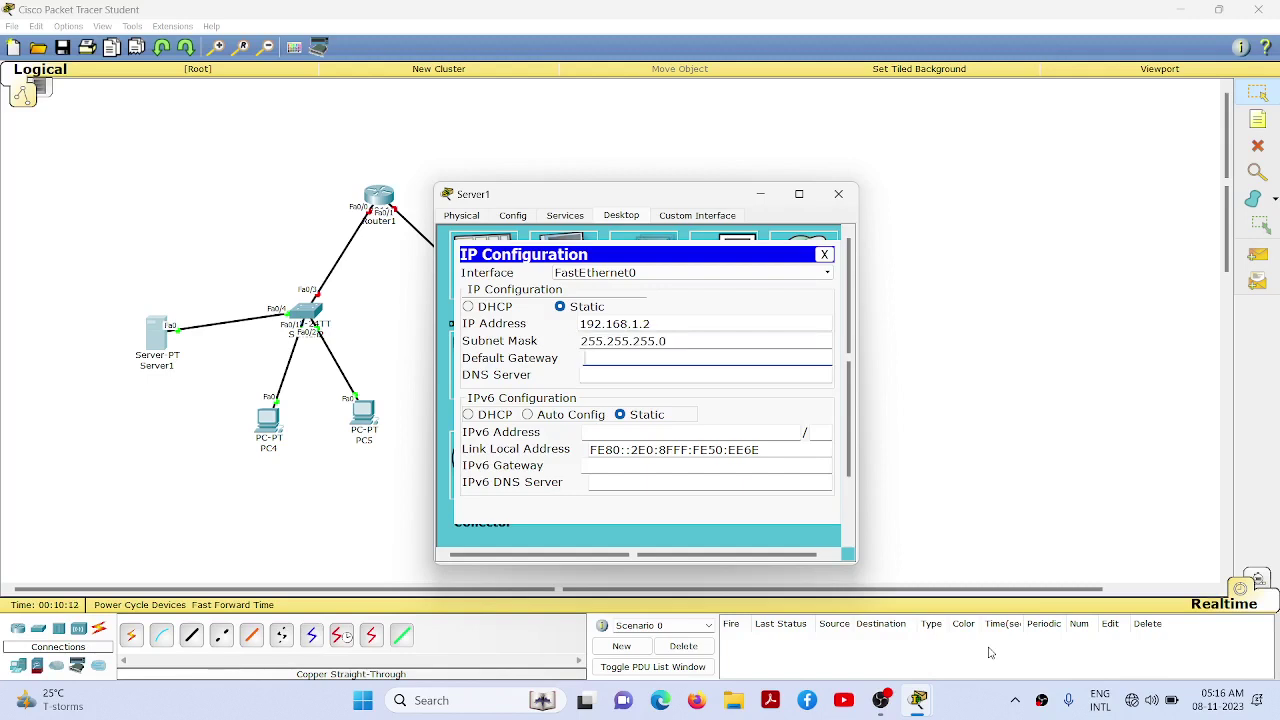
text(192.168.1.1)
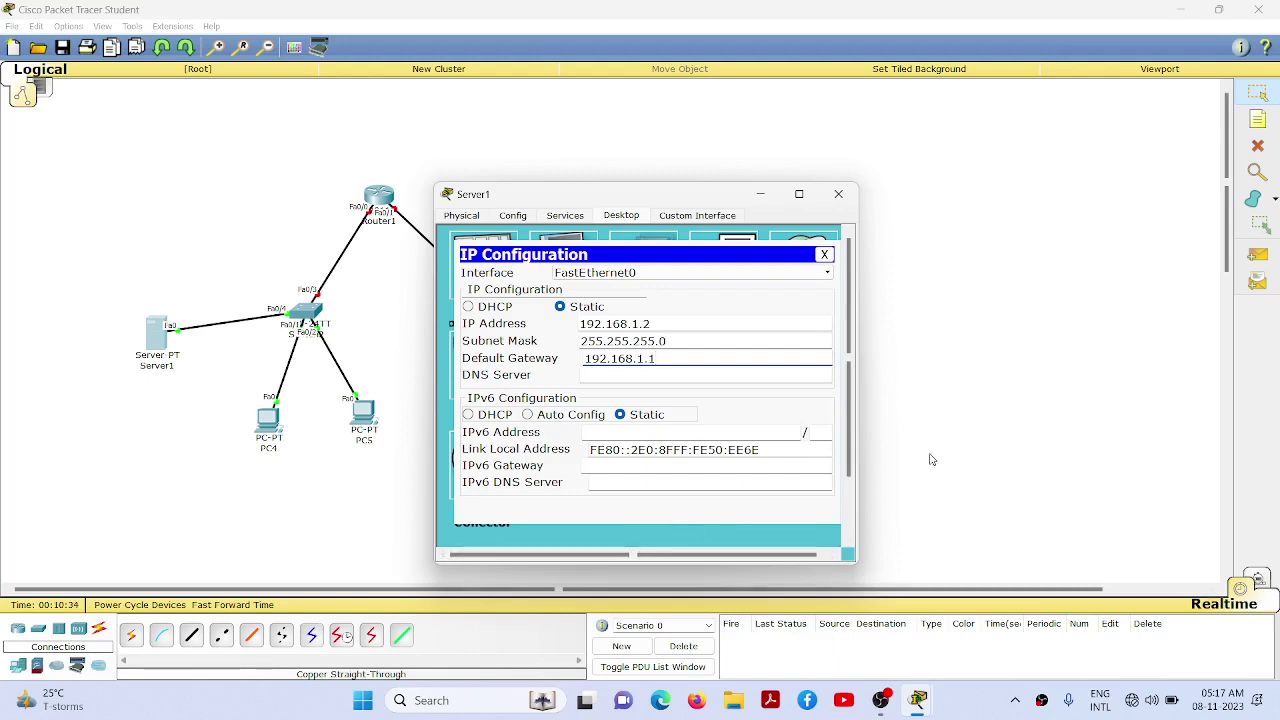
key(alt+F4)
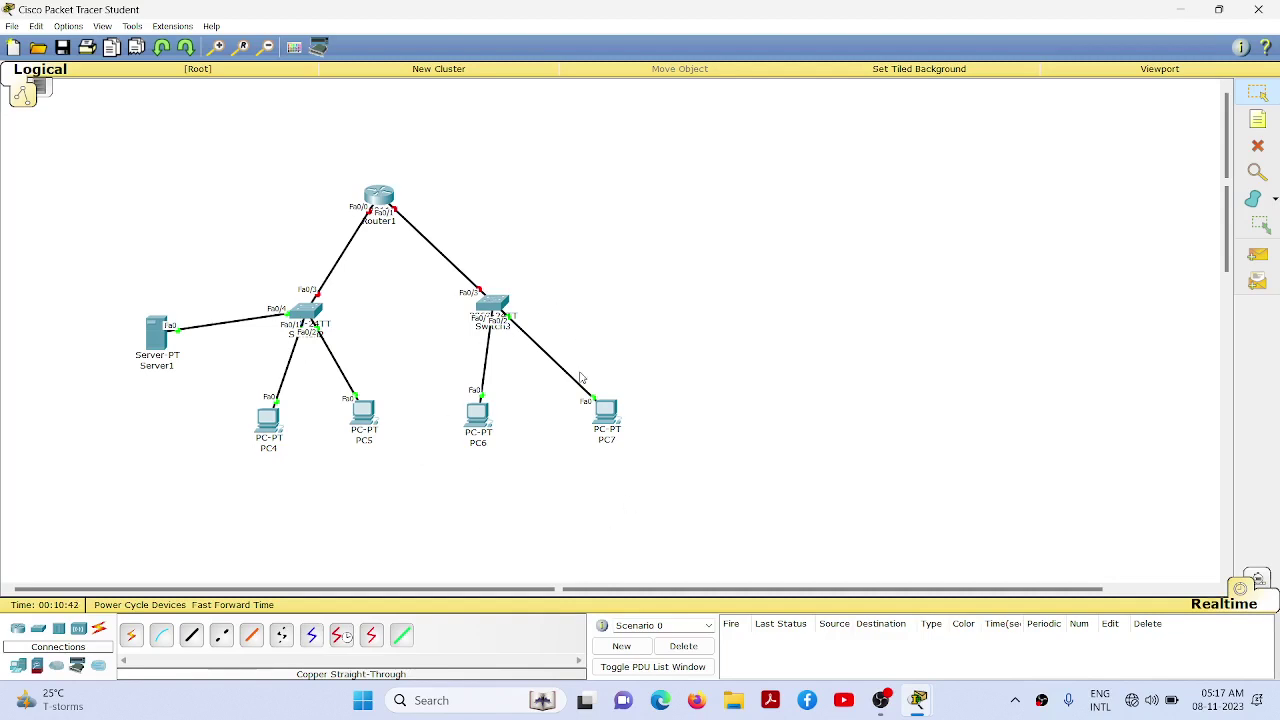
- Open Server1's DHCP service settings and enter dotoneNetwork as the pool name
click(155, 345)
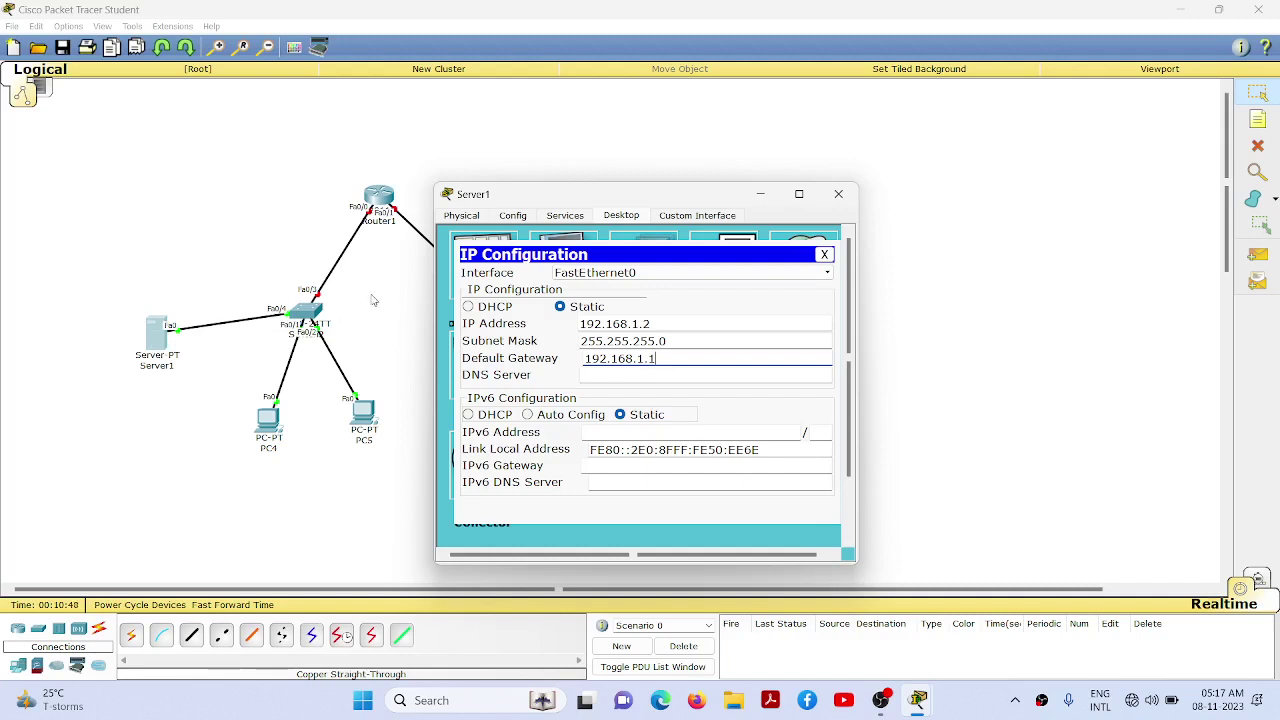
click(565, 216)
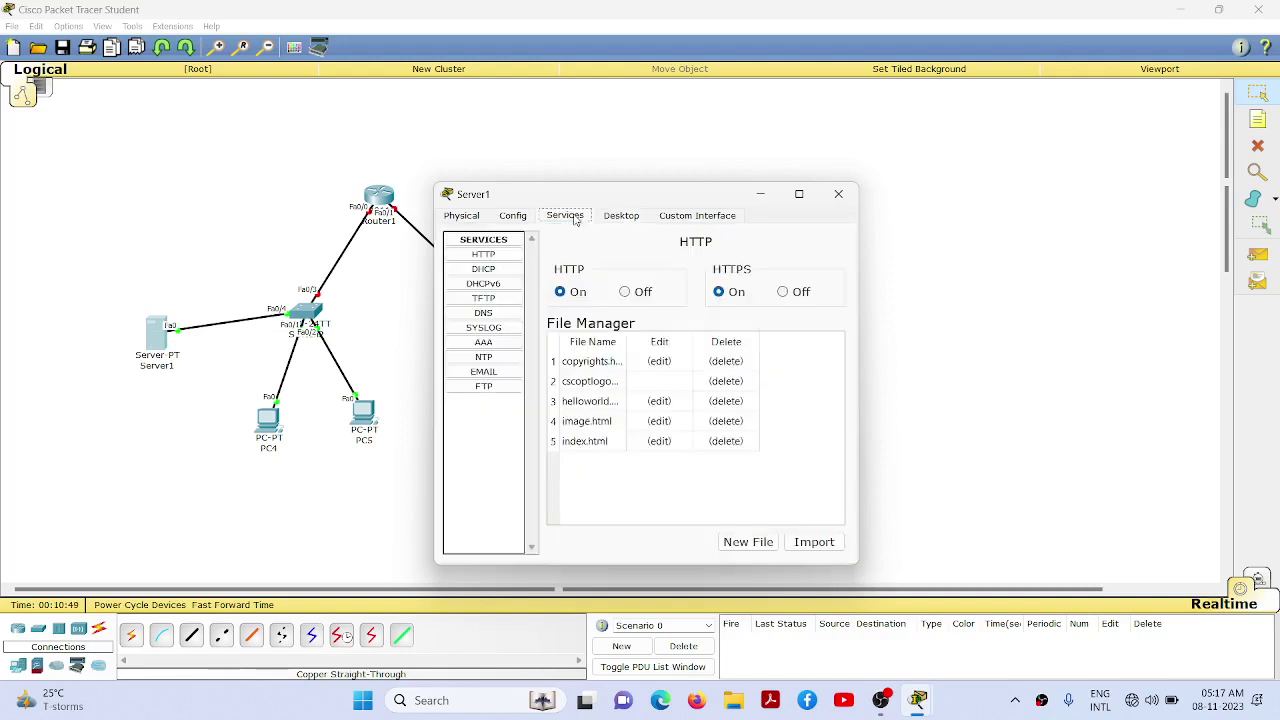
click(484, 269)
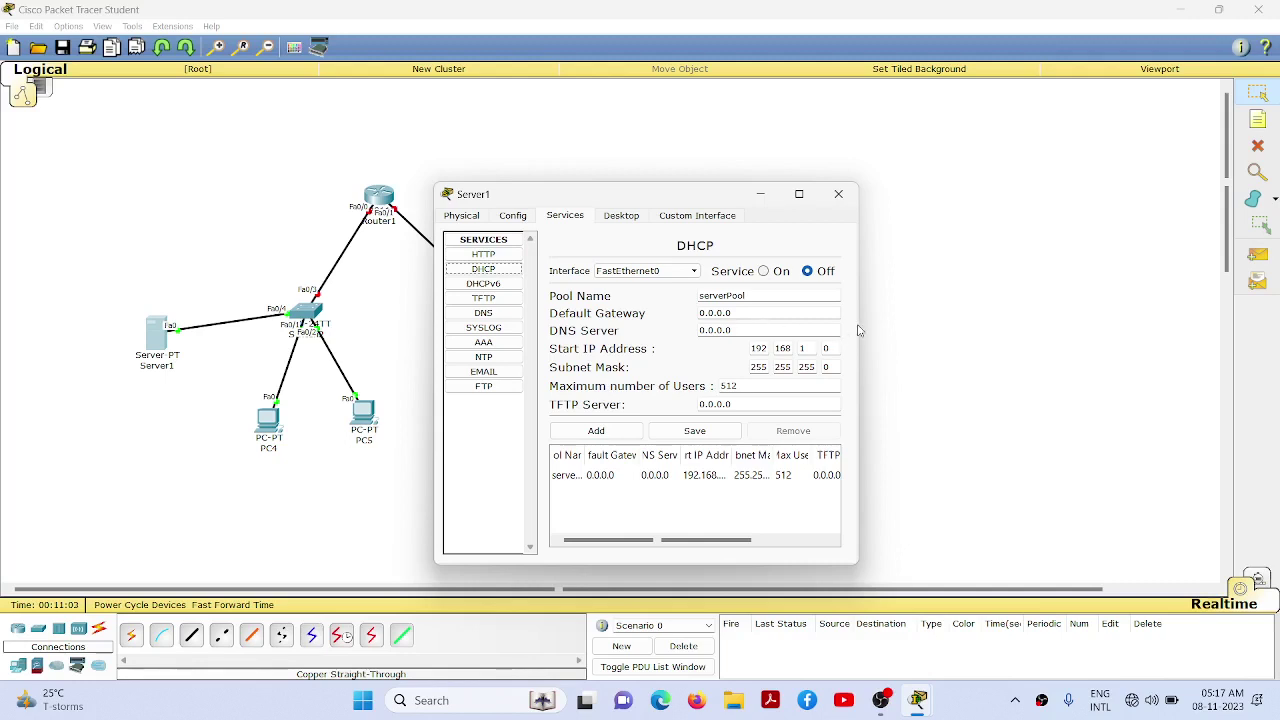
drag(858, 322, 1137, 325)
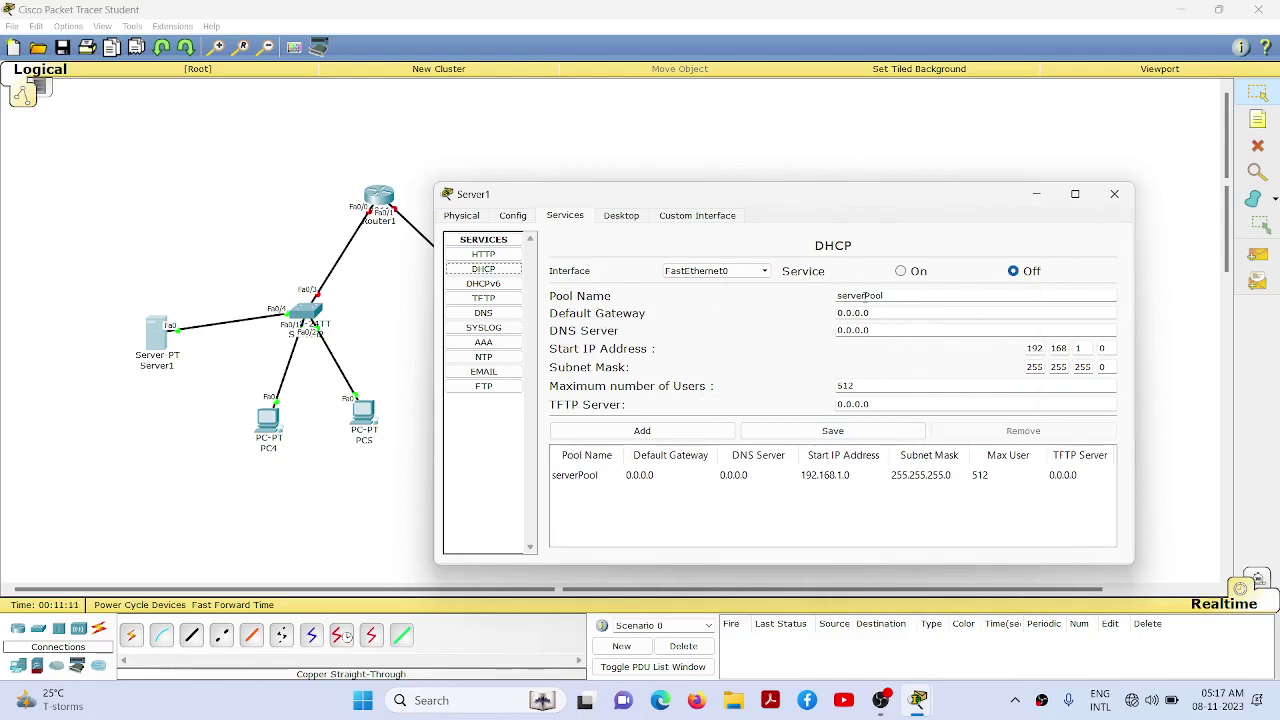
drag(910, 295, 768, 295)
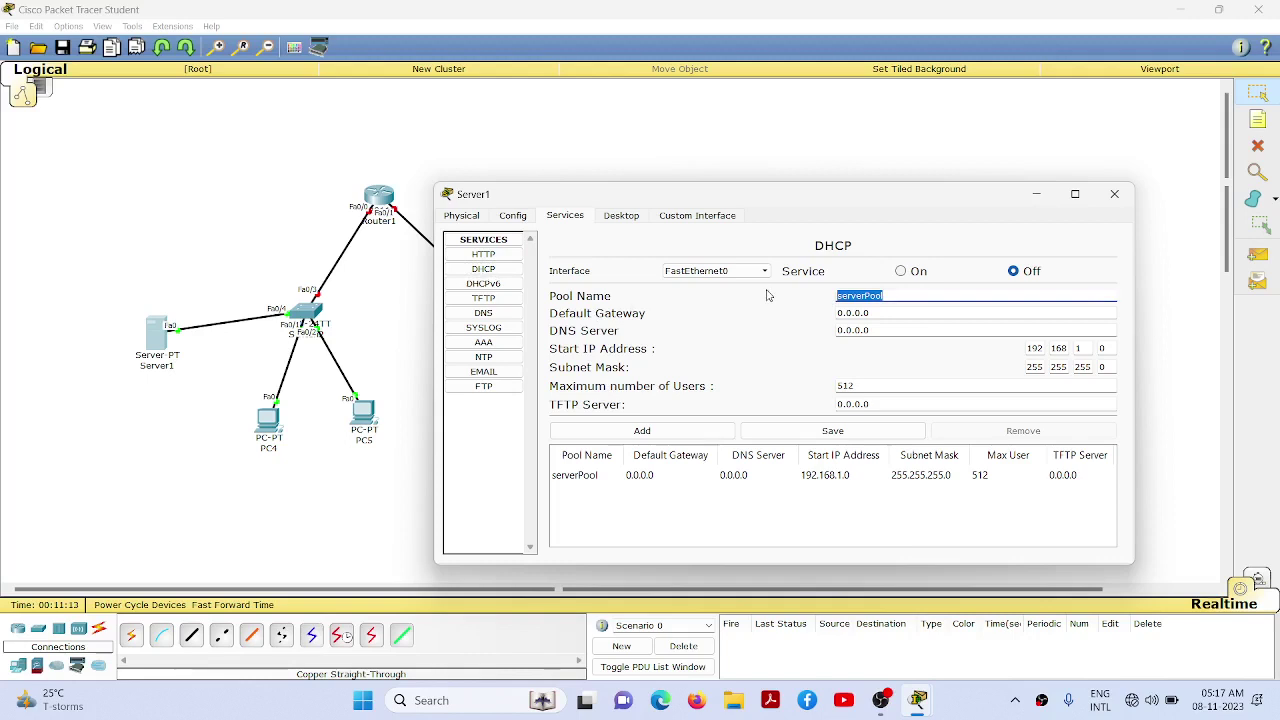
text(dc)
text(k)
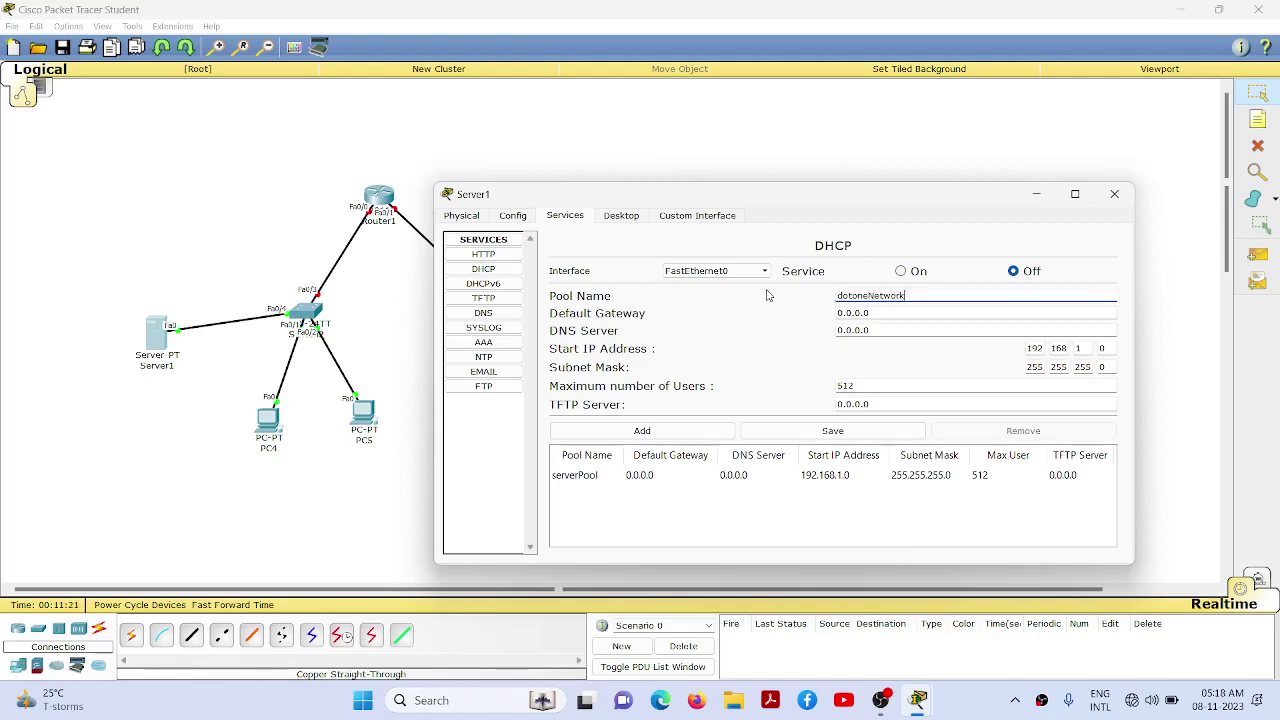
- Set the dotoneNetwork pool's default gateway to 192.168.1.1
click(878, 313)
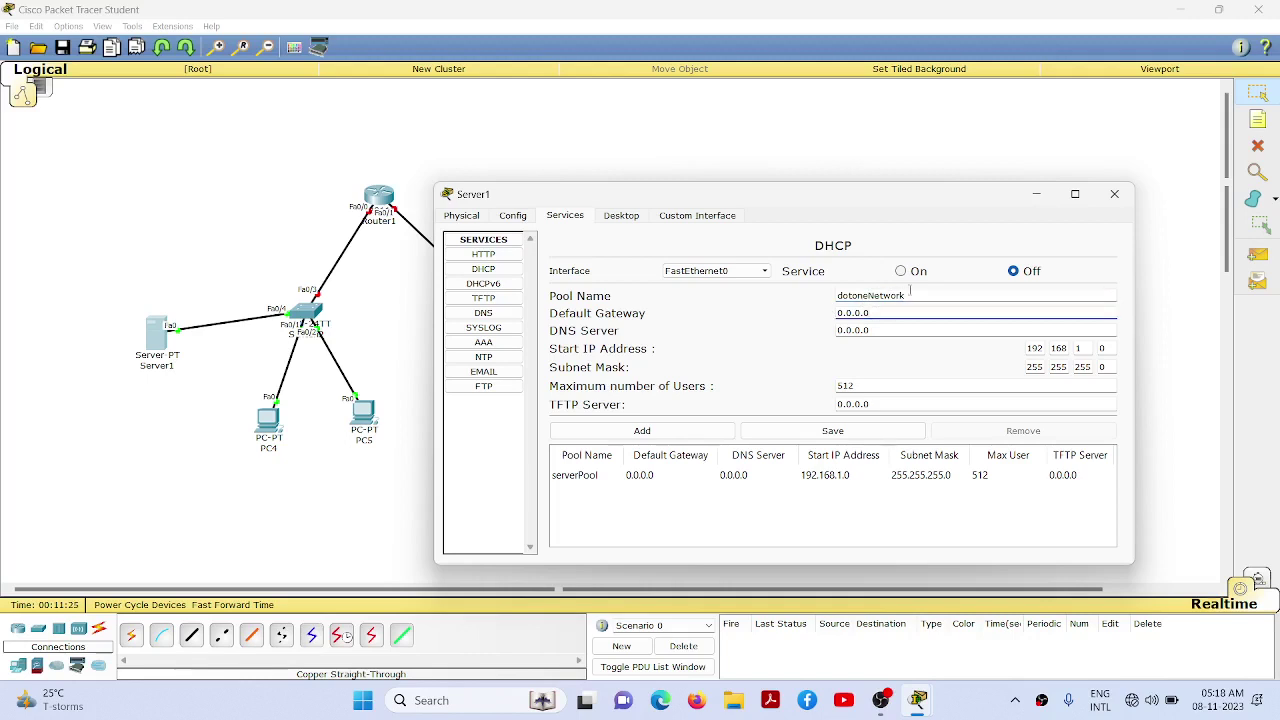
key(BackSpace)
key(BackSpace)
key(BackSpace)
key(BackSpace)
key(BackSpace)
key(BackSpace)
key(BackSpace)
text(192.168.1.1)
- Set the pool's start IP address to 192.168.1.3 and maximum number of users to 20, and save it as a new pool
click(1111, 348)
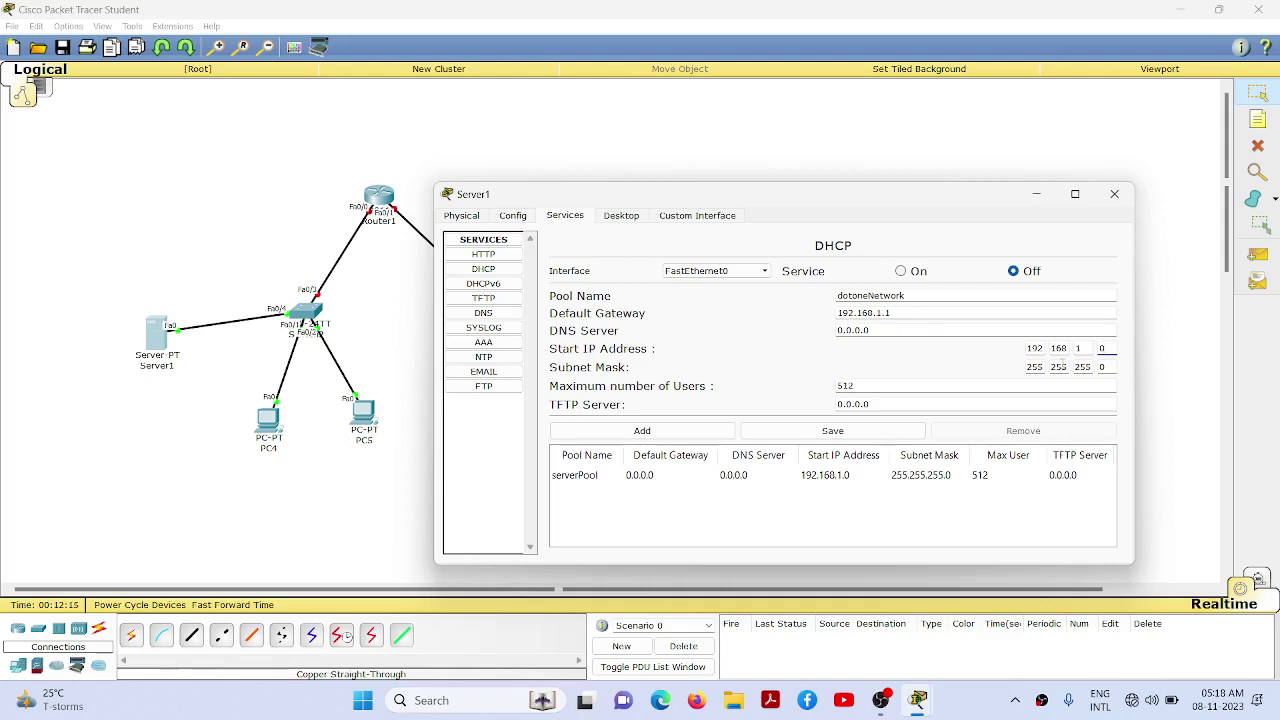
text(3)
click(898, 385)
key(BackSpace)
key(BackSpace)
key(BackSpace)
text(20)
click(824, 443)
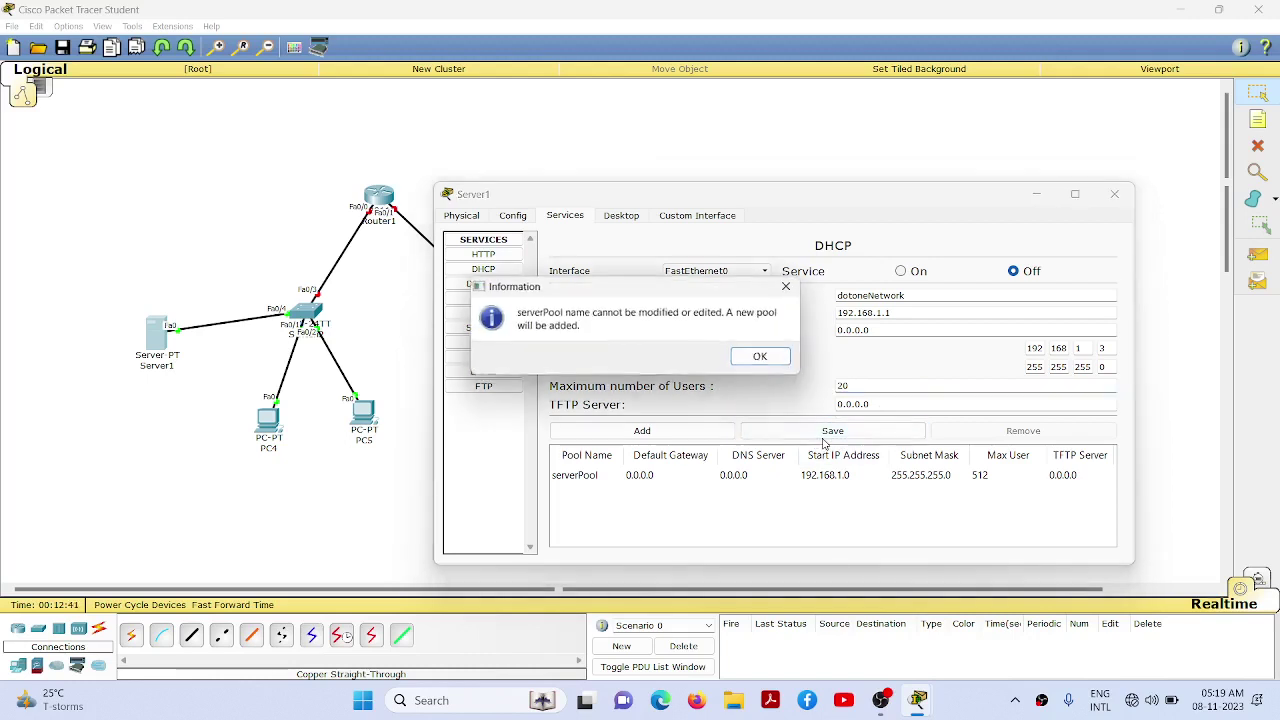
click(762, 357)
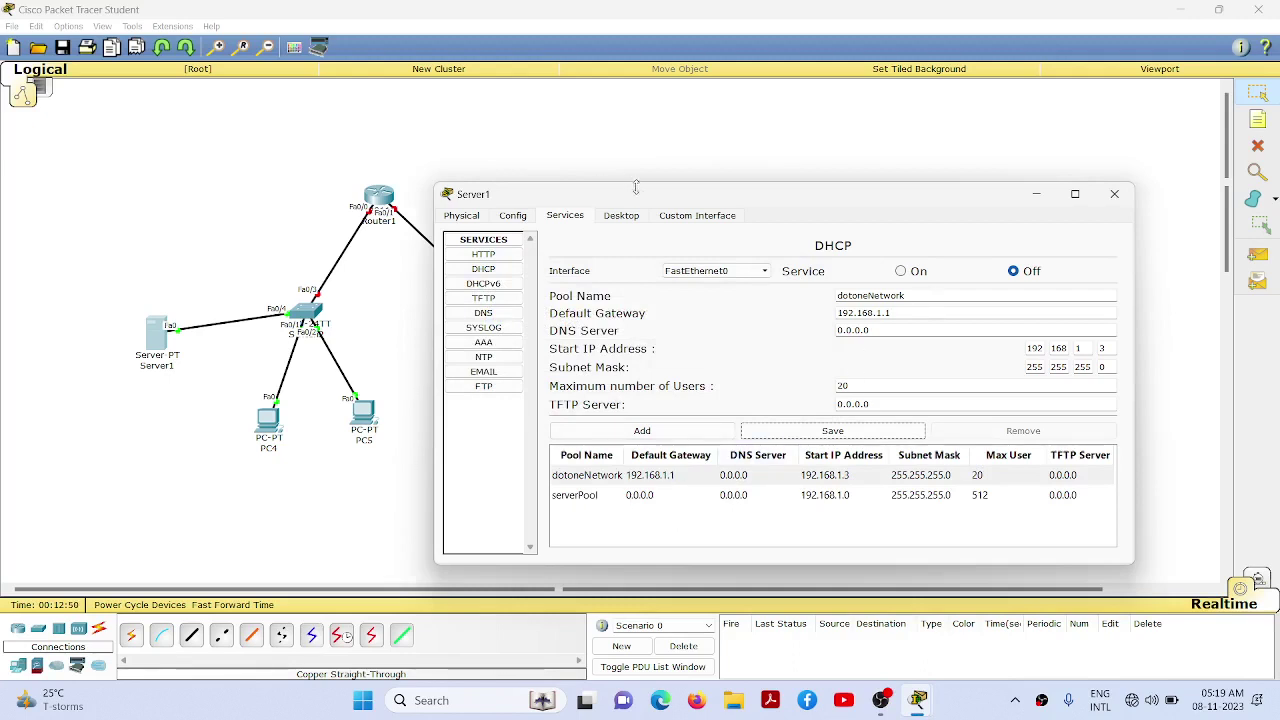
- Change the DHCP pool name to dotTwoNetwork for a second pool
drag(652, 194, 871, 172)
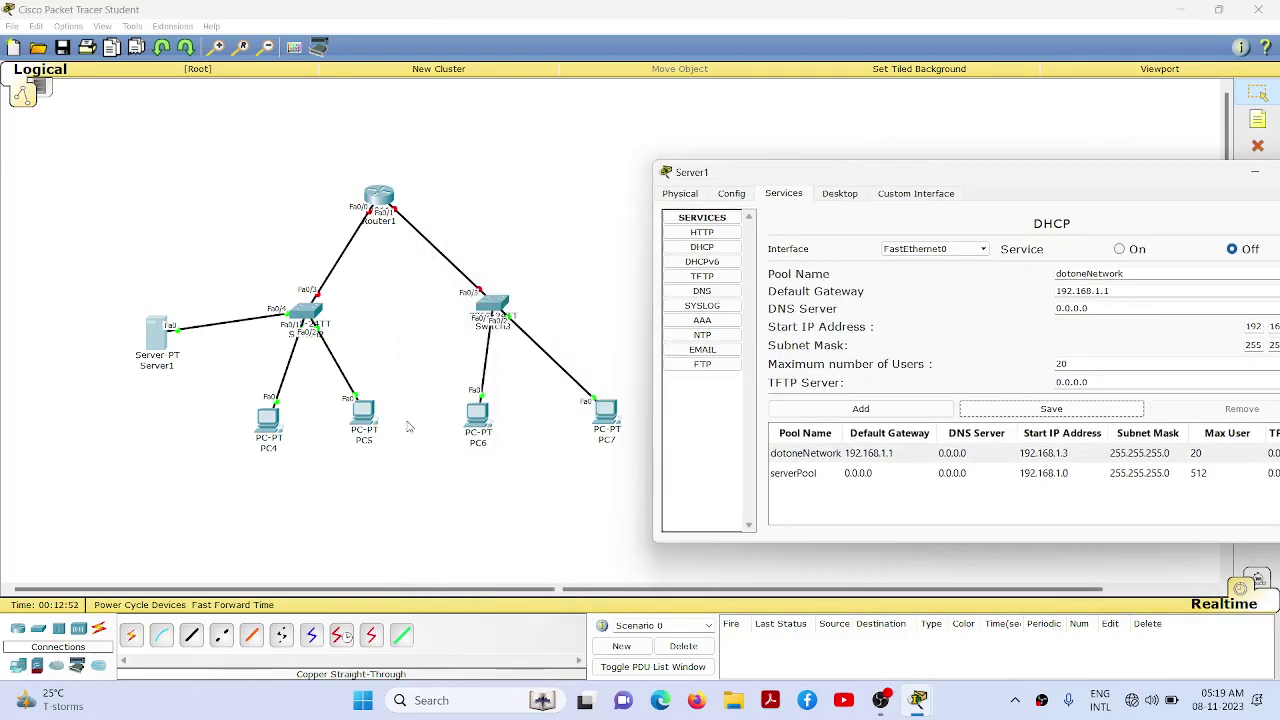
drag(1043, 177, 842, 151)
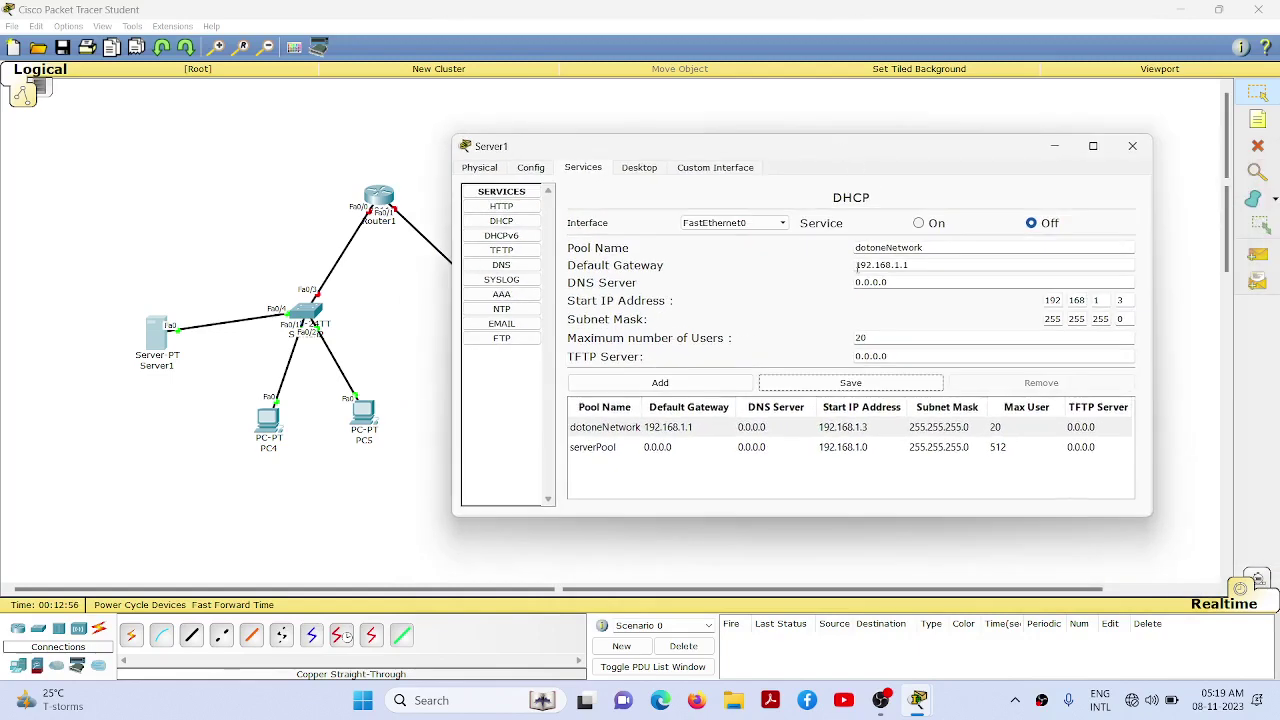
click(946, 247)
key(Left)
key(Left)
key(Left)
key(Left)
key(Left)
key(Left)
key(Left)
key(BackSpace)
key(BackSpace)
key(BackSpace)
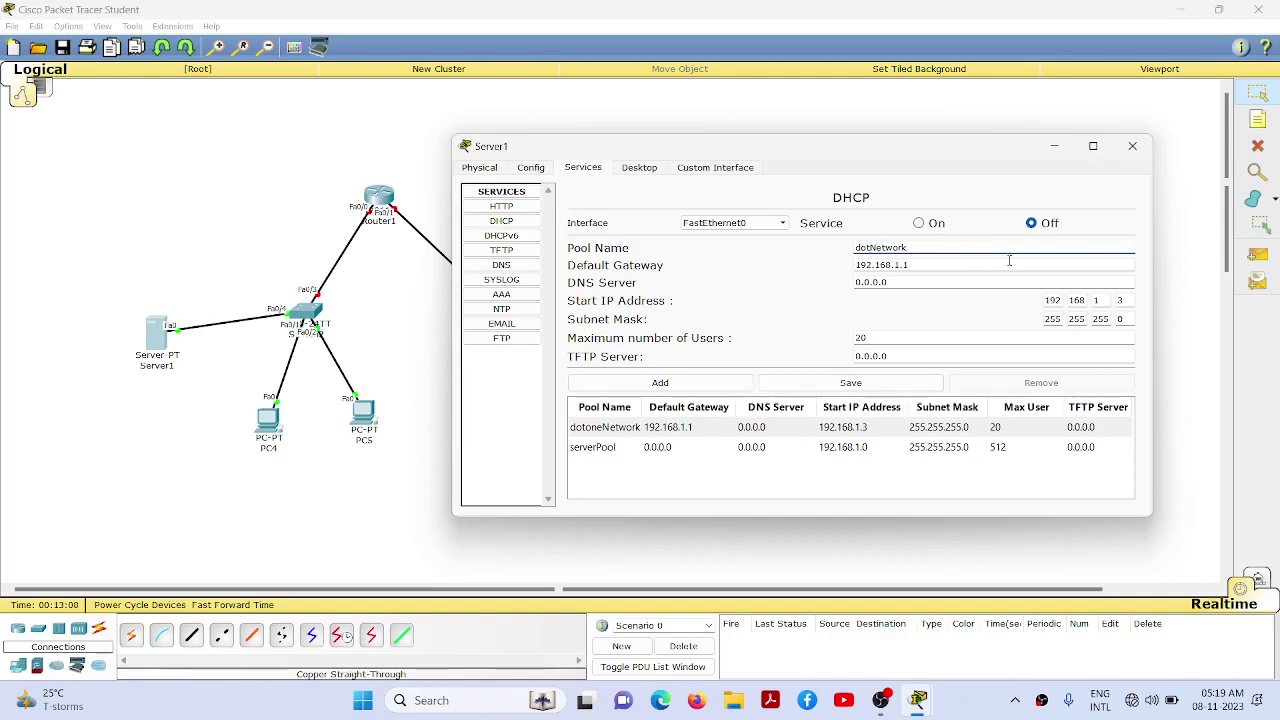
text(two)
- Set the dotTwoNetwork pool's default gateway to 192.168.2.1
click(985, 268)
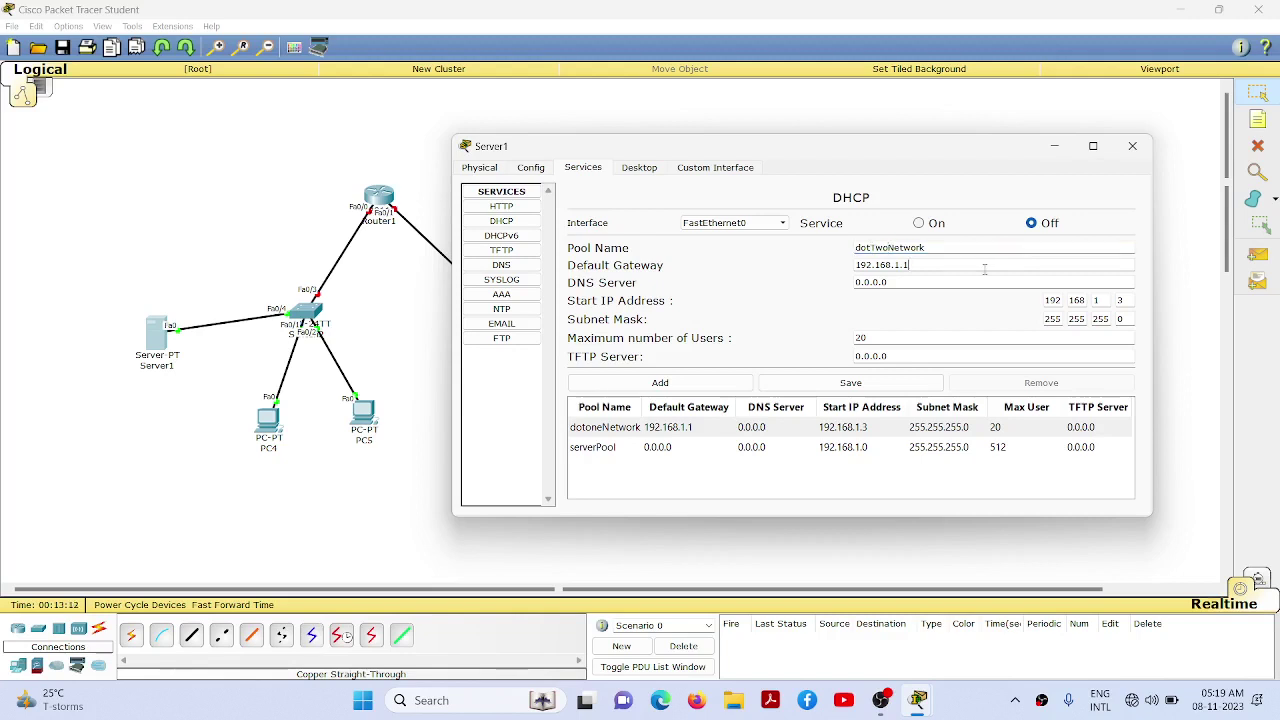
key(BackSpace)
key(BackSpace)
key(BackSpace)
text(2.1)
- Set the second pool's start IP address to 192.168.2.2 and add the pool to the list
click(1106, 301)
drag(943, 155, 971, 98)
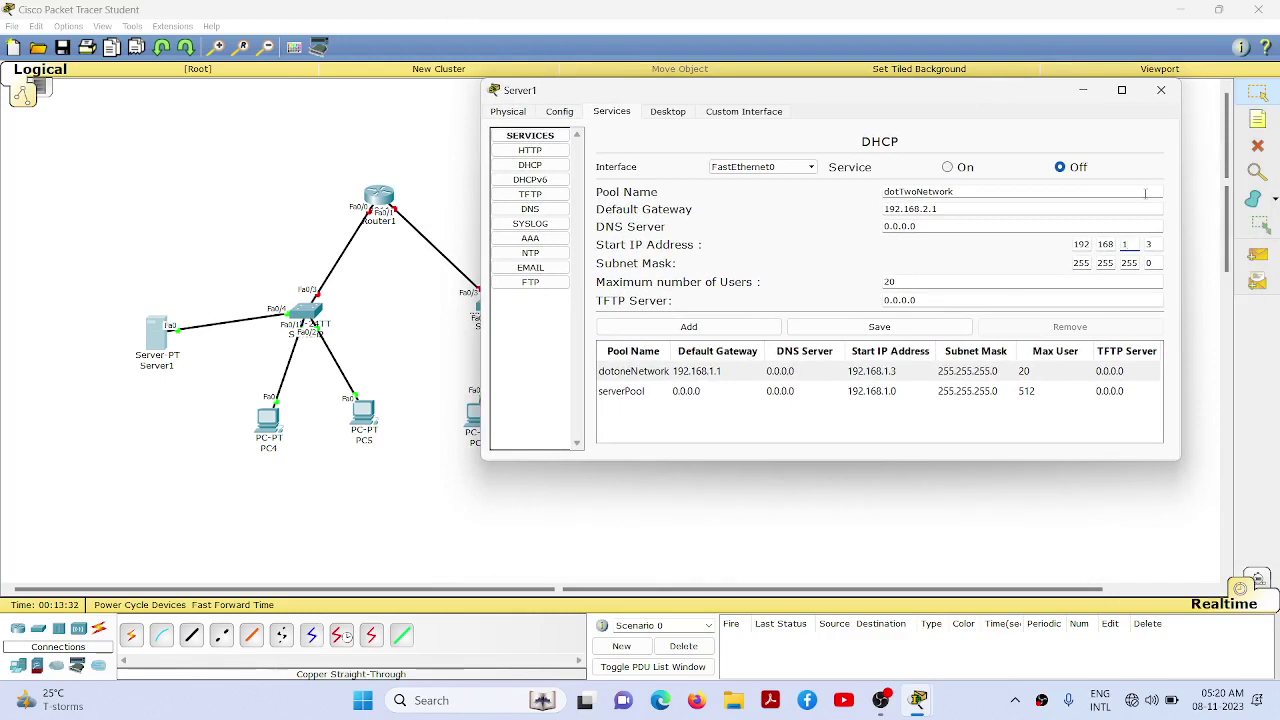
key(BackSpace)
text(2)
key(Tab)
text(2)
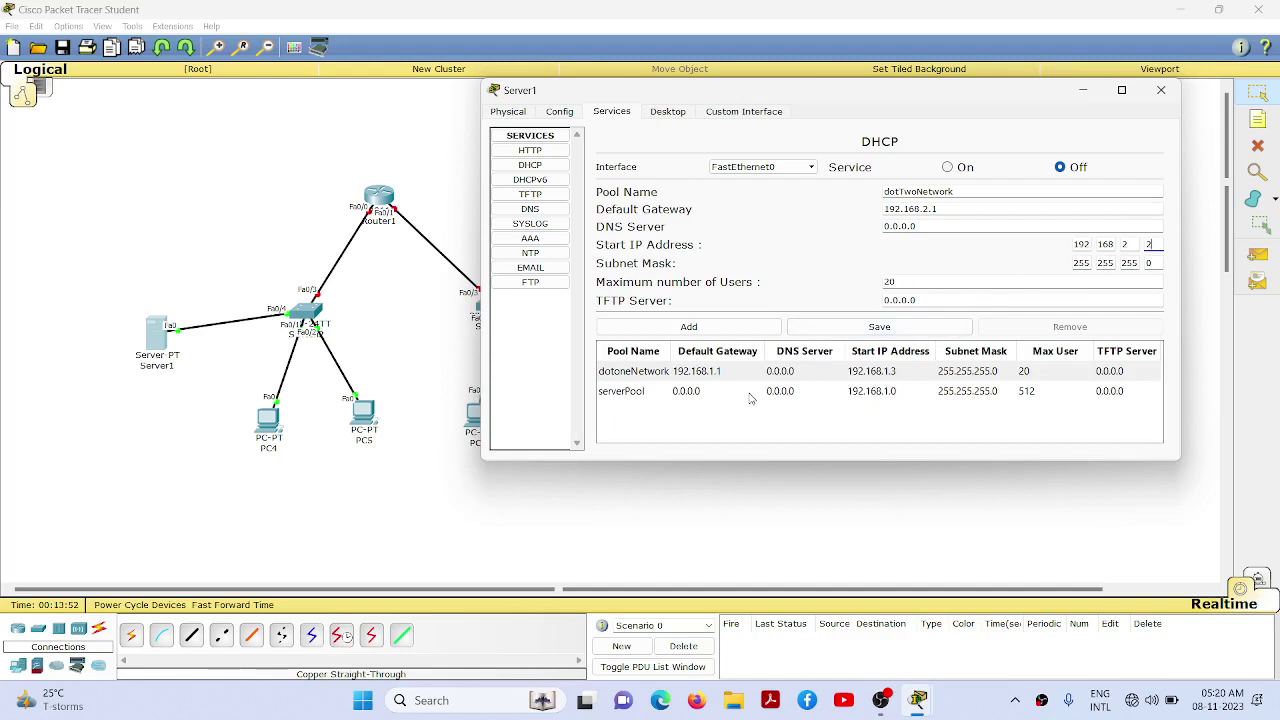
click(710, 333)
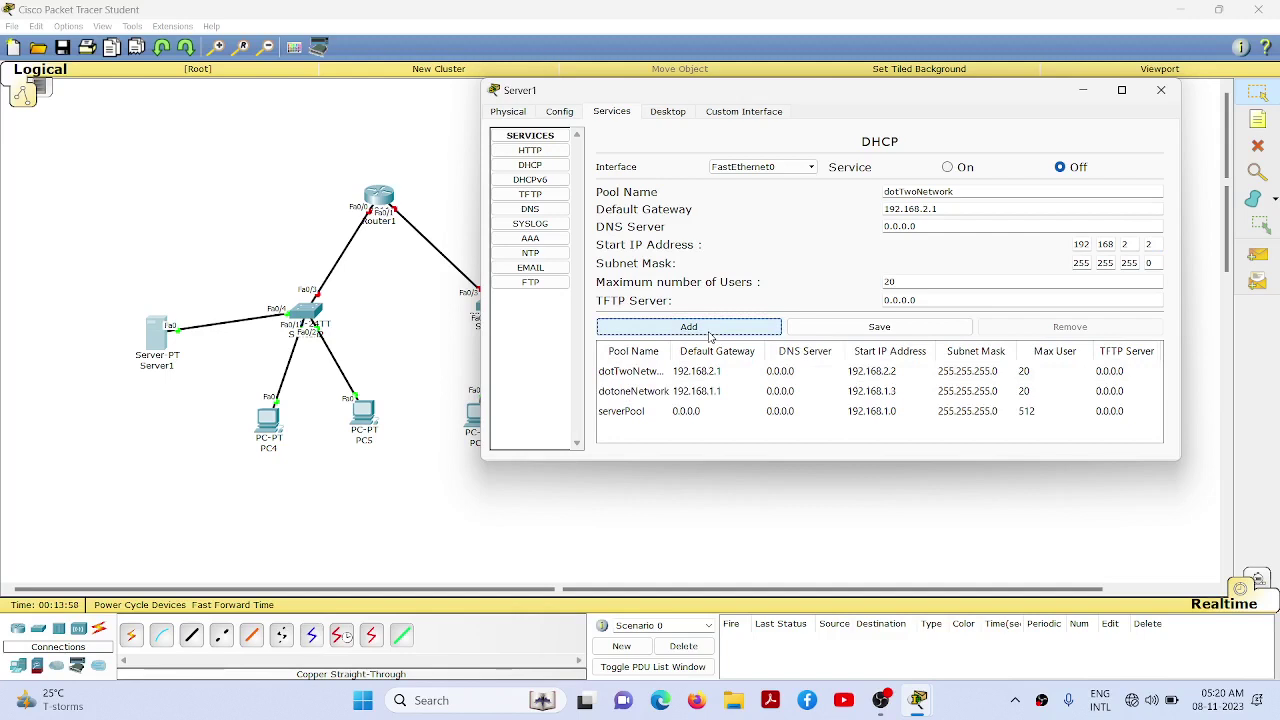
- Select the existing serverPool and set its default gateway to 11.0.0.3
click(696, 414)
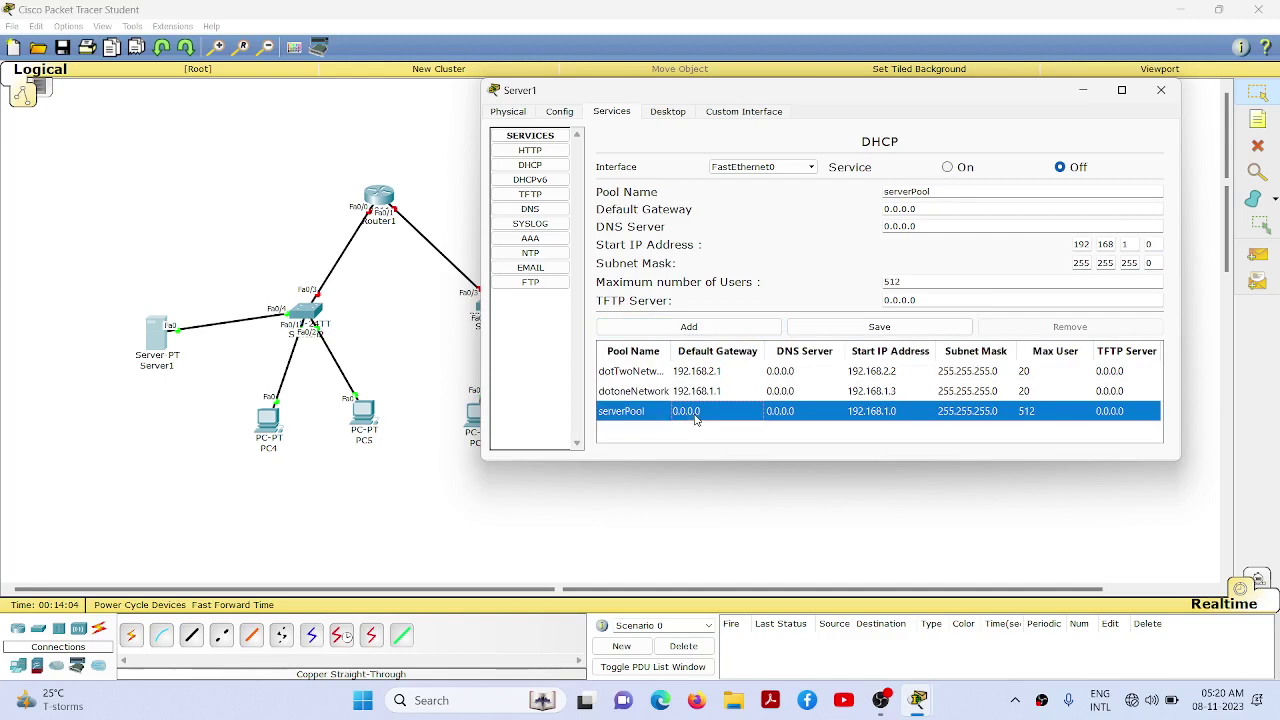
click(933, 209)
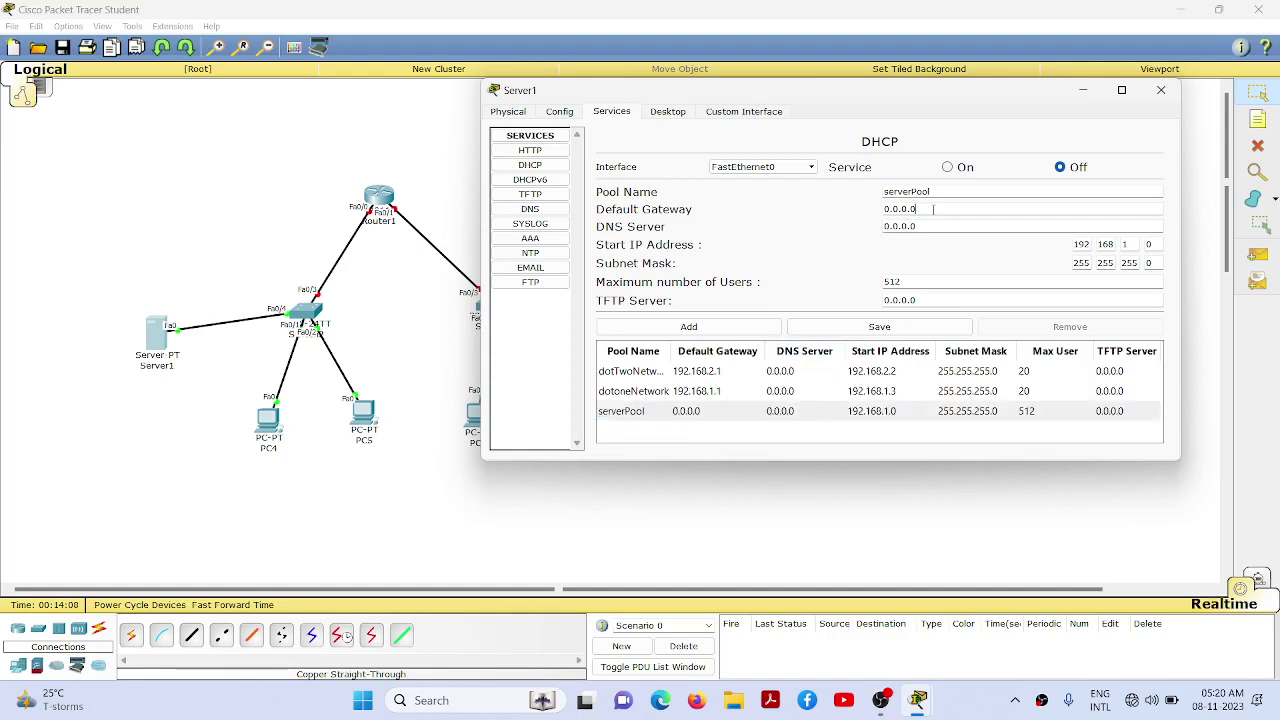
click(933, 209)
key(BackSpace)
key(BackSpace)
key(BackSpace)
key(BackSpace)
key(BackSpace)
key(BackSpace)
text(11.0.0.3)
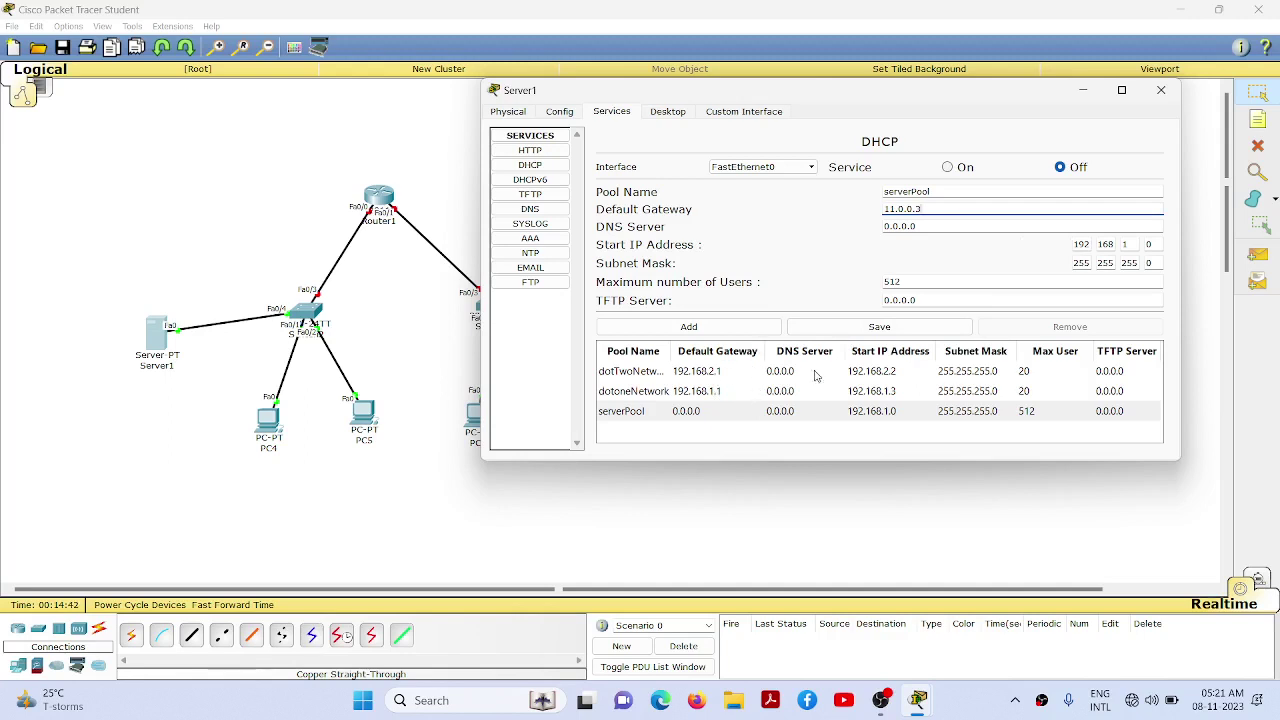
- Set serverPool's start IP address to 192.168.4.0 and save the pool
click(1127, 247)
text(1)
text(4)
click(897, 334)
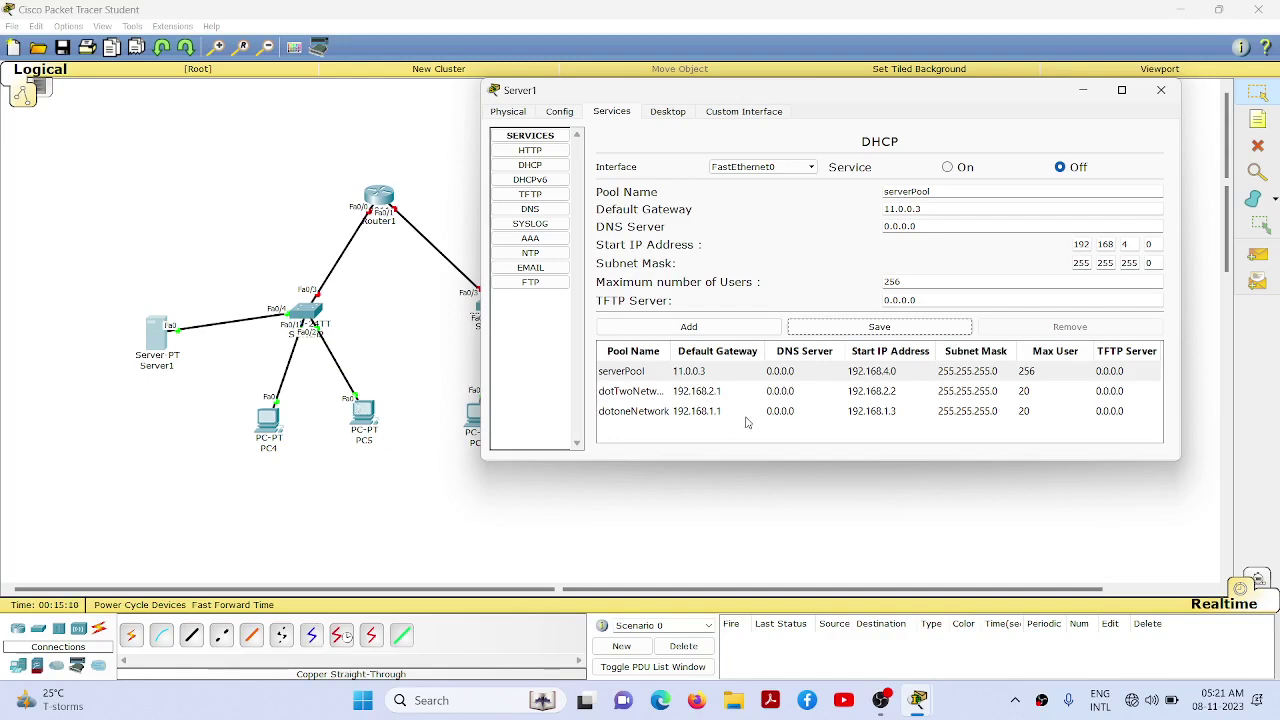
- Turn on the DHCP service for FastEthernet0 and close the server's configuration
drag(893, 101, 1052, 121)
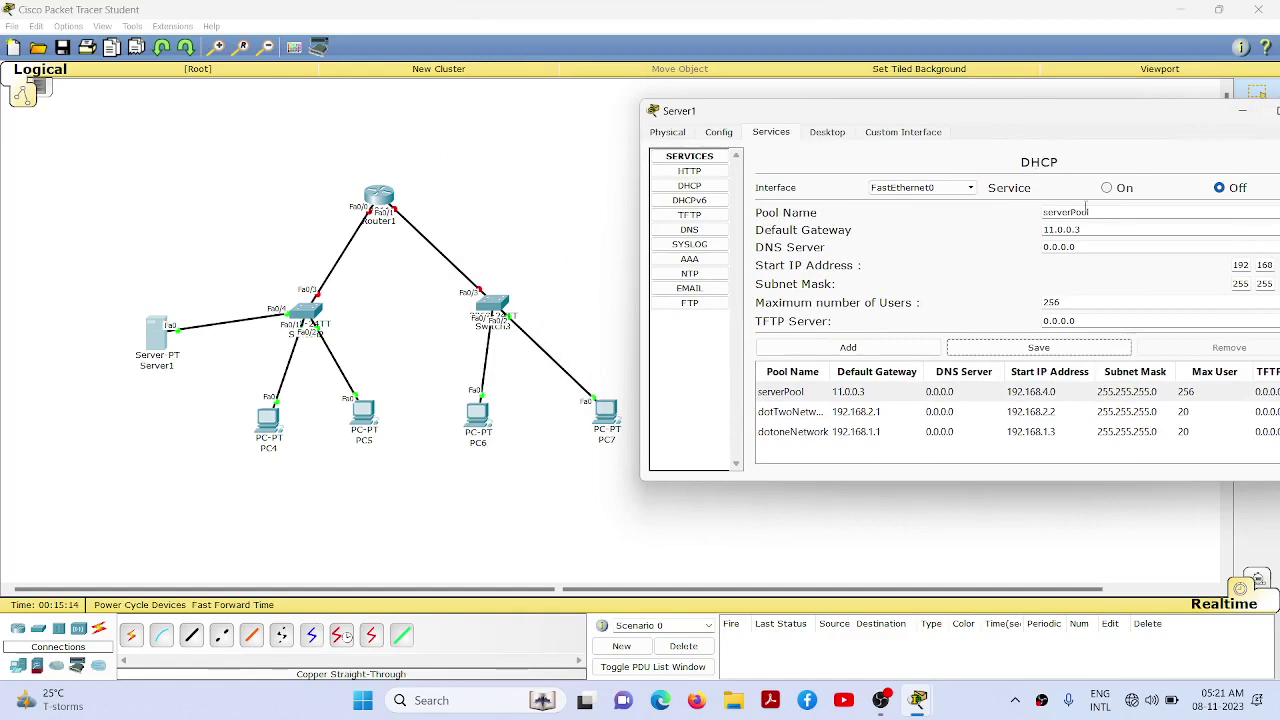
drag(1102, 123, 865, 106)
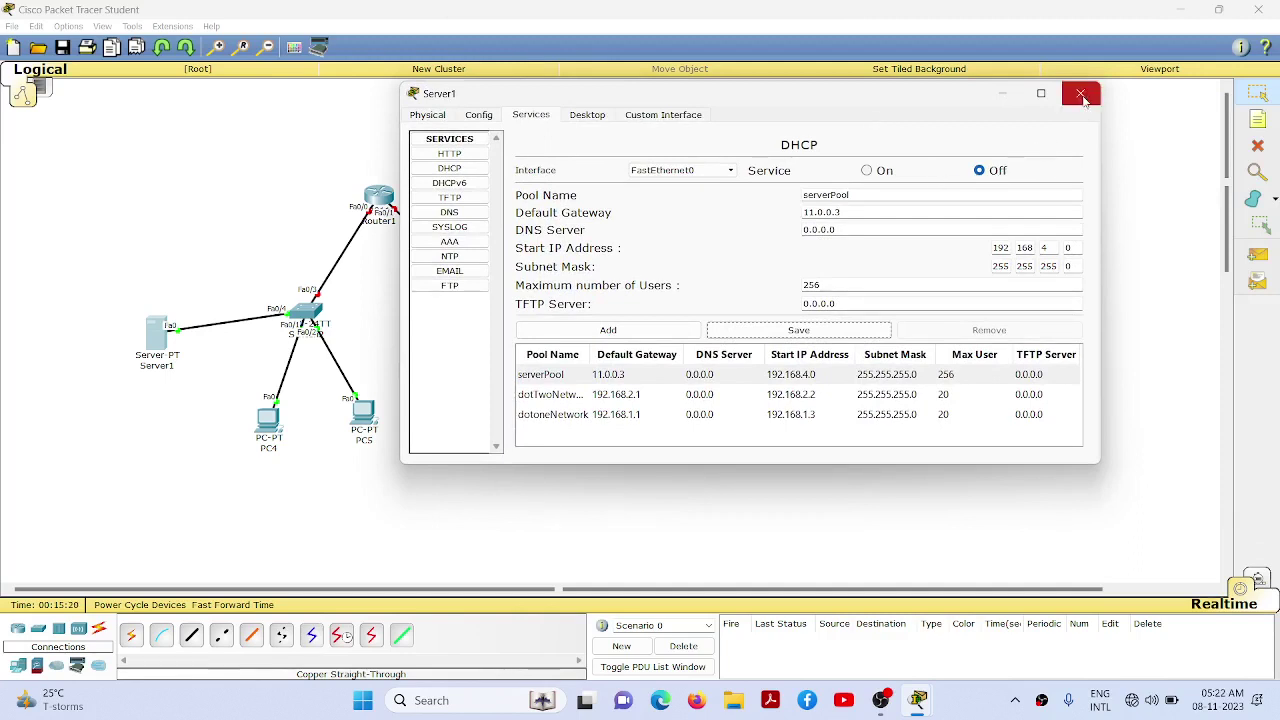
click(880, 172)
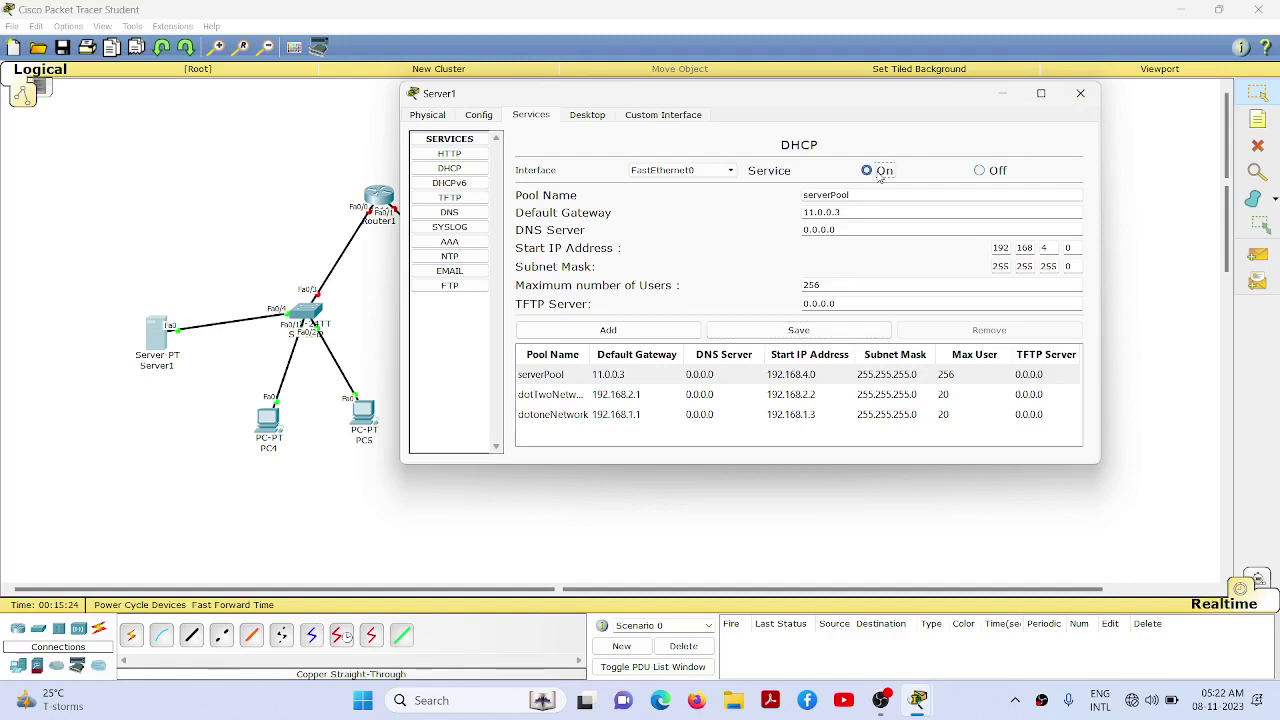
drag(785, 97, 930, 99)
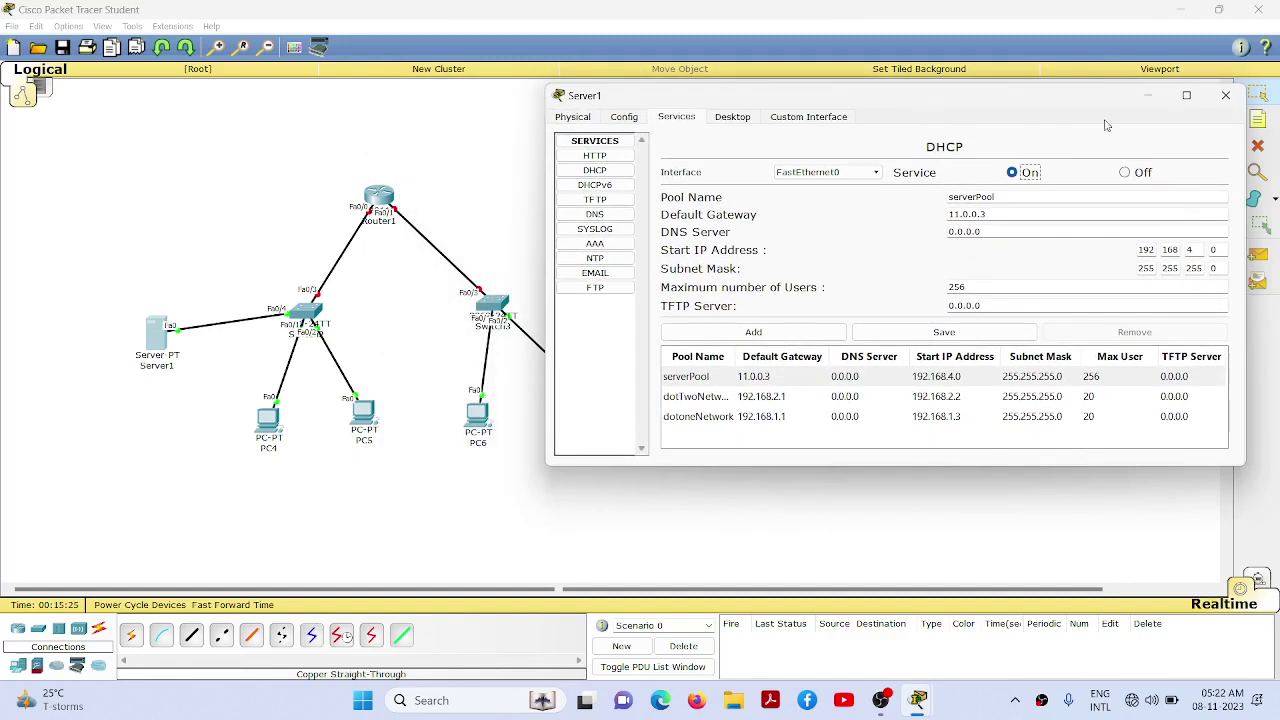
click(1223, 100)
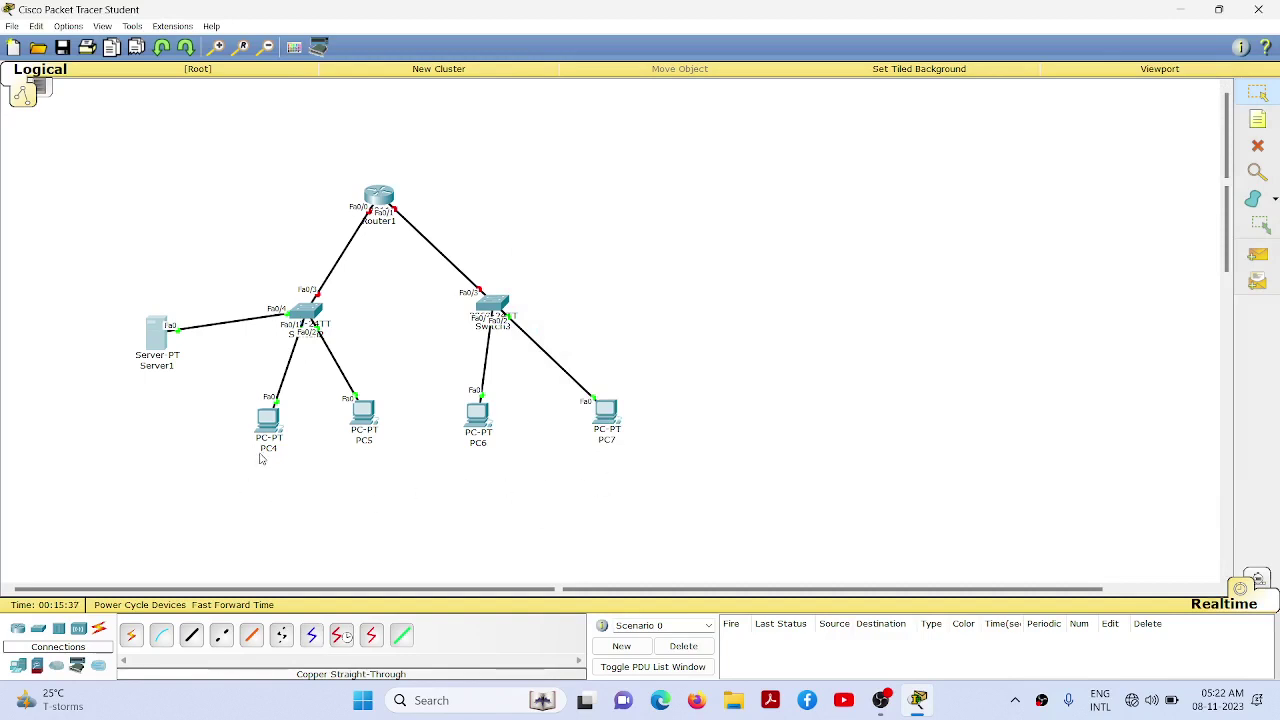
- Open Router1's command line, decline the initial configuration dialog and start the session
mouse_move(262, 459)
click(379, 196)
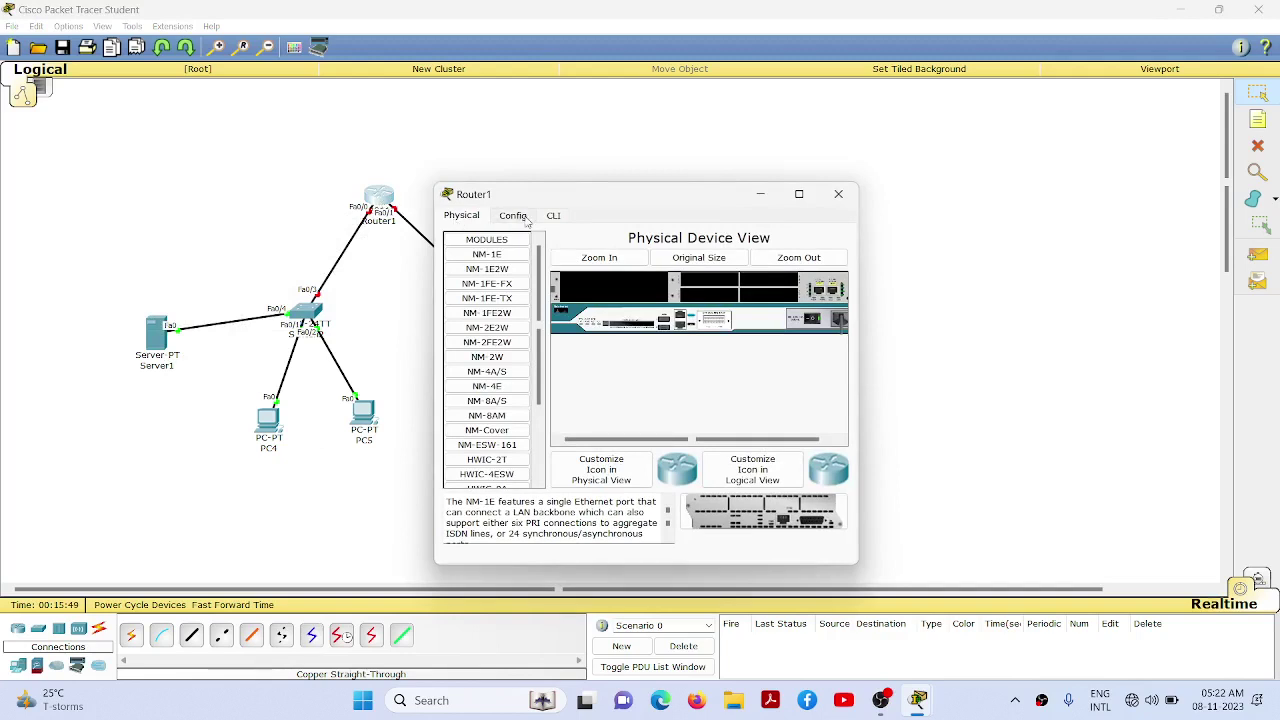
click(556, 220)
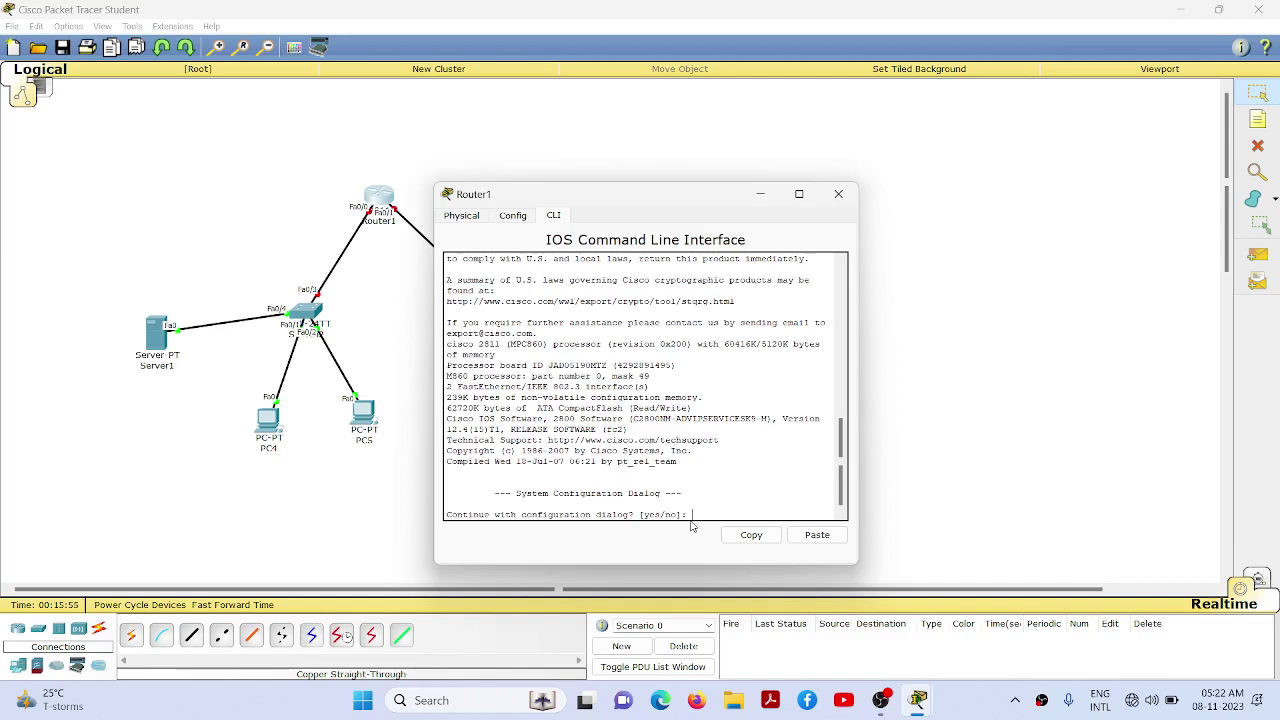
text(n)
key(Return)
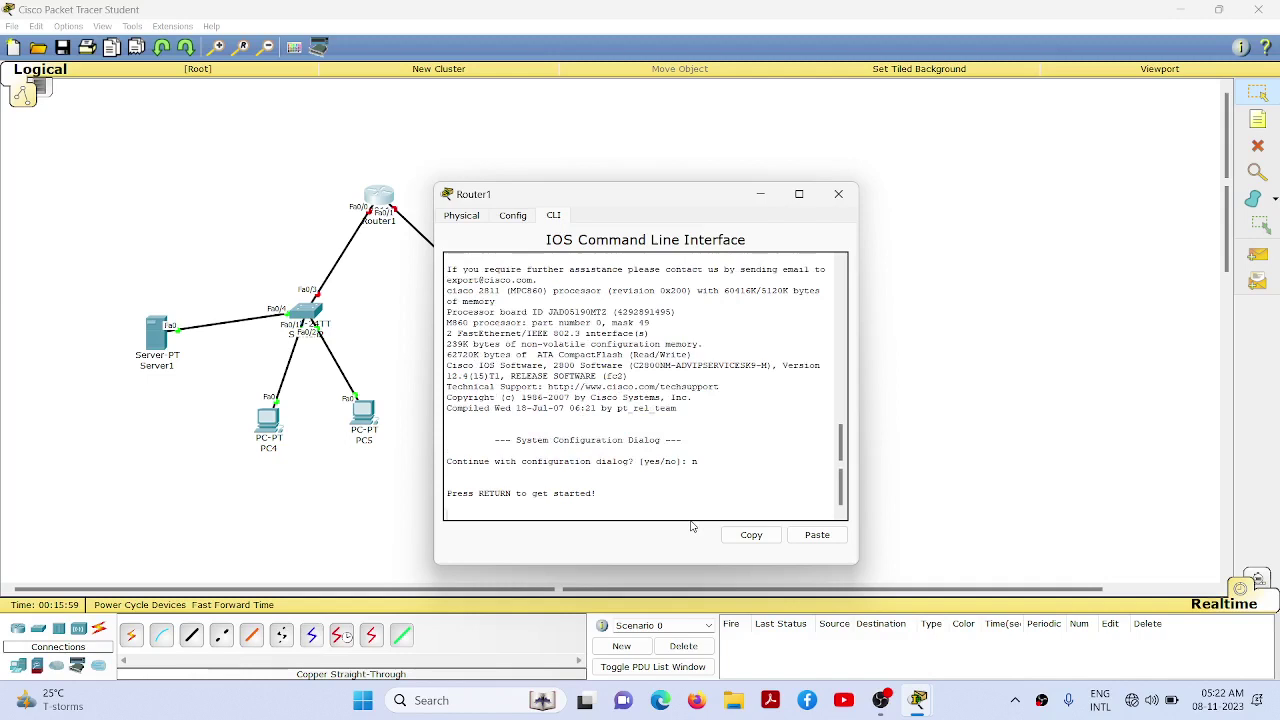
key(Return)
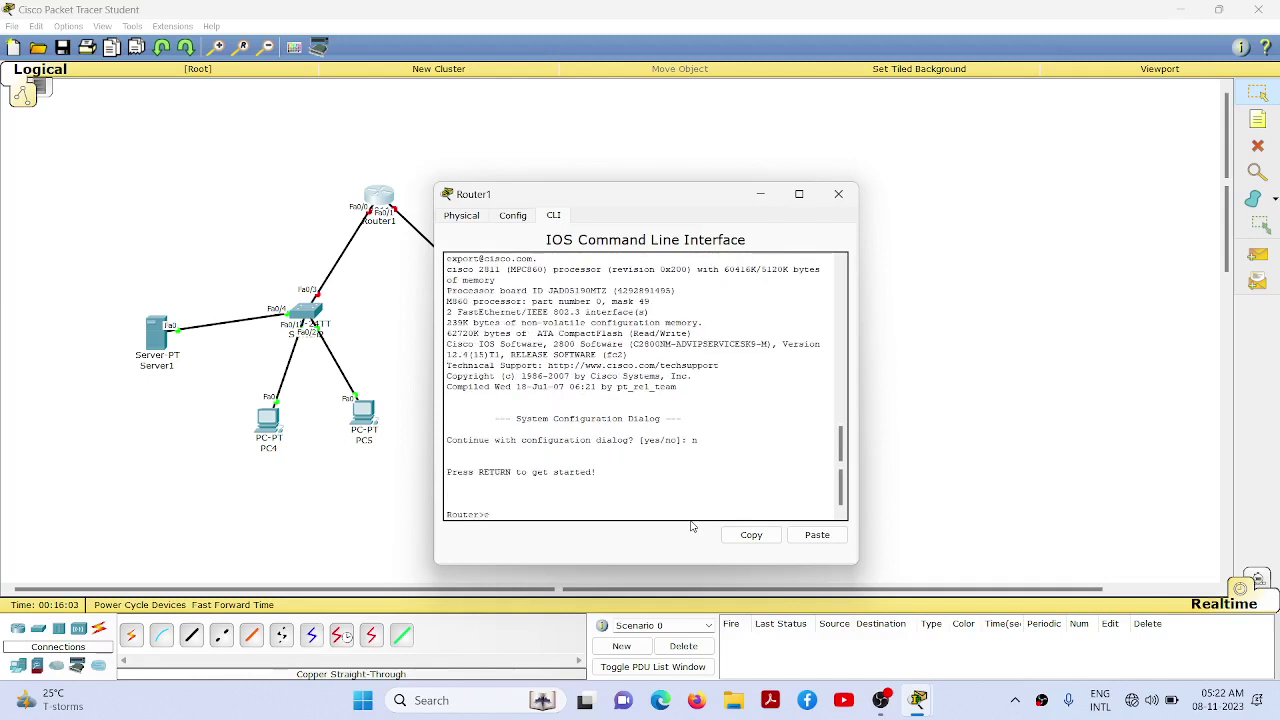
- Enter privileged mode with en and global configuration mode with config t
text(en)
key(Return)
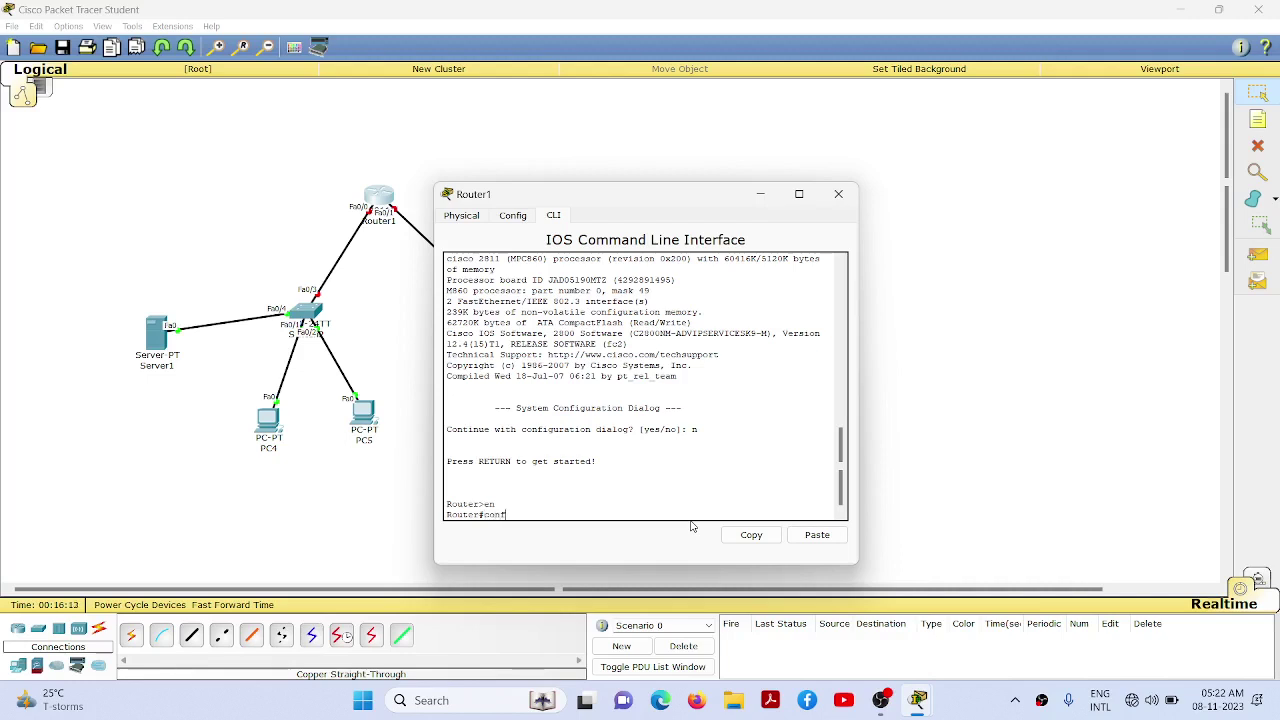
text(ig t)
key(Return)
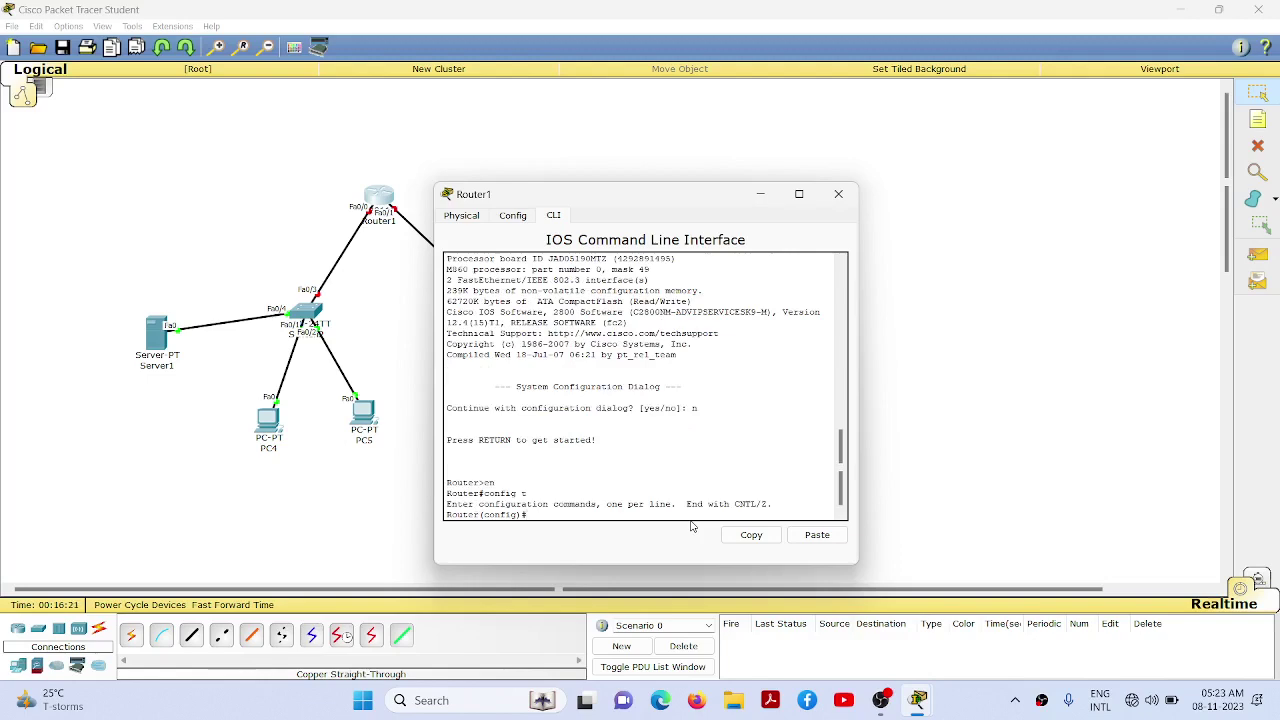
- Enter configuration of interface fa0/0 on Router1 and assign it IP address 192.168.1.1 with mask 255.255.255.0
drag(654, 198, 886, 183)
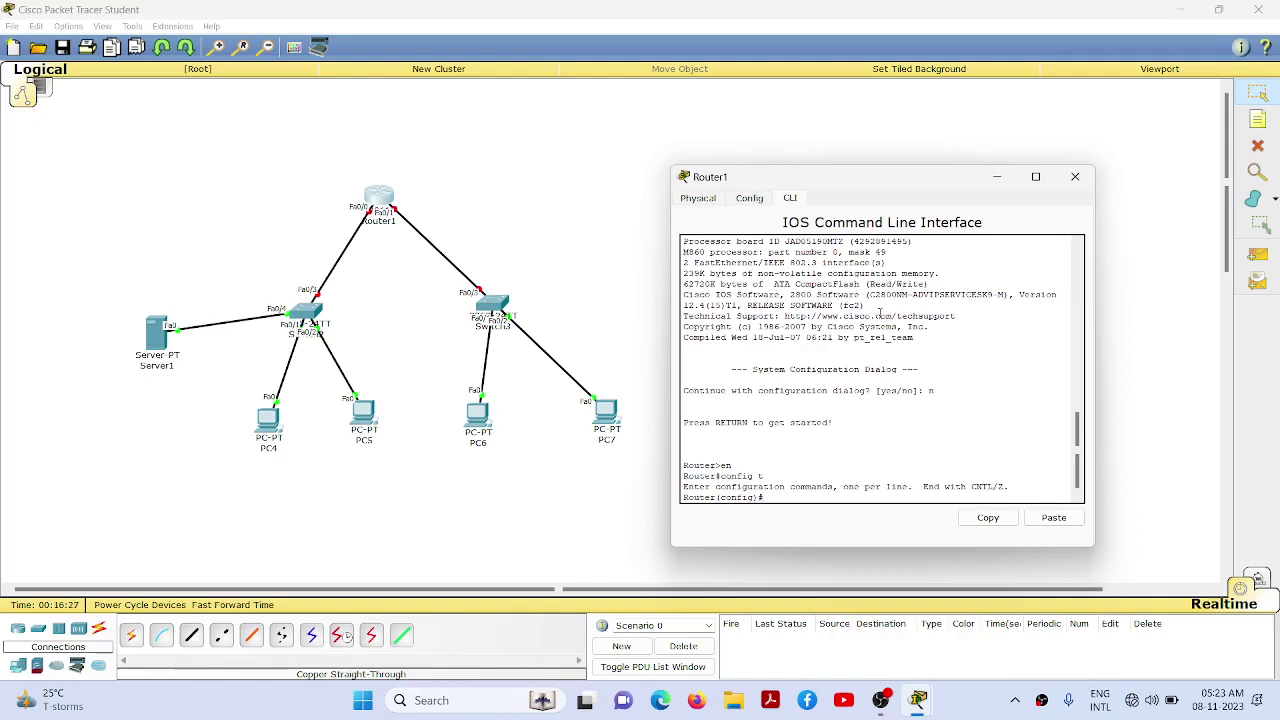
text(interface fa0/0)
key(Return)
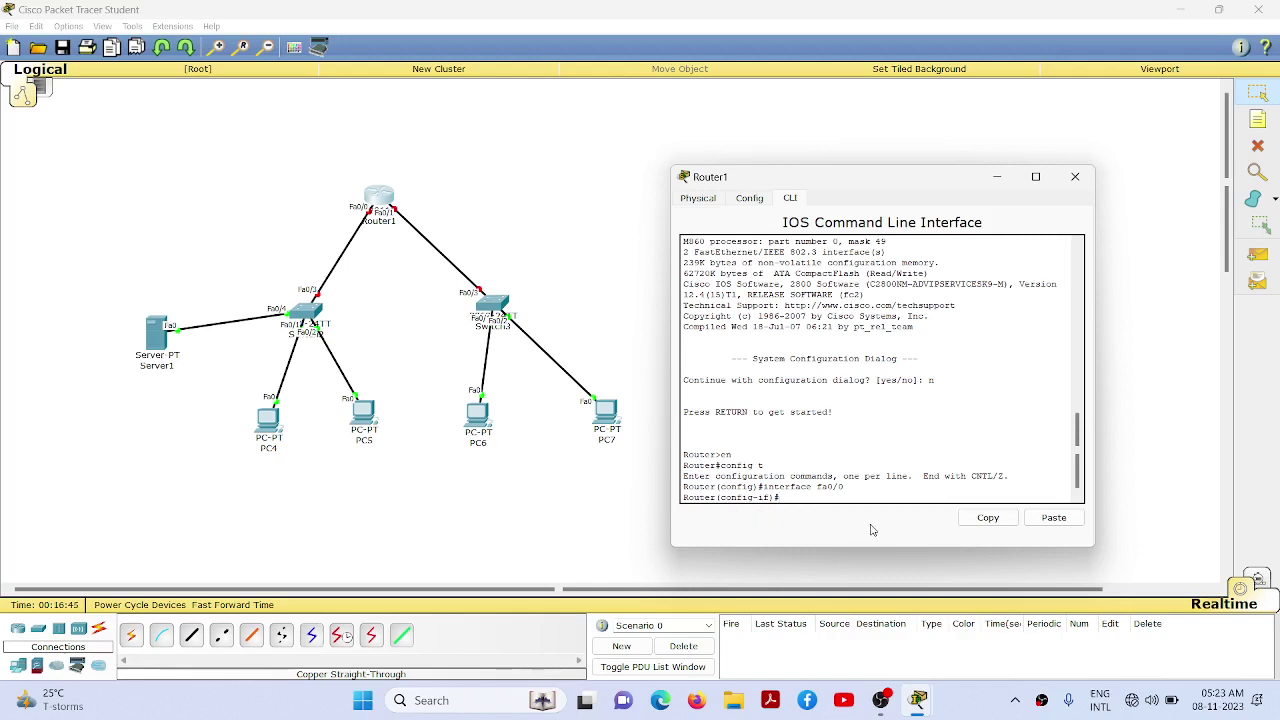
text(ip add)
key(Tab)
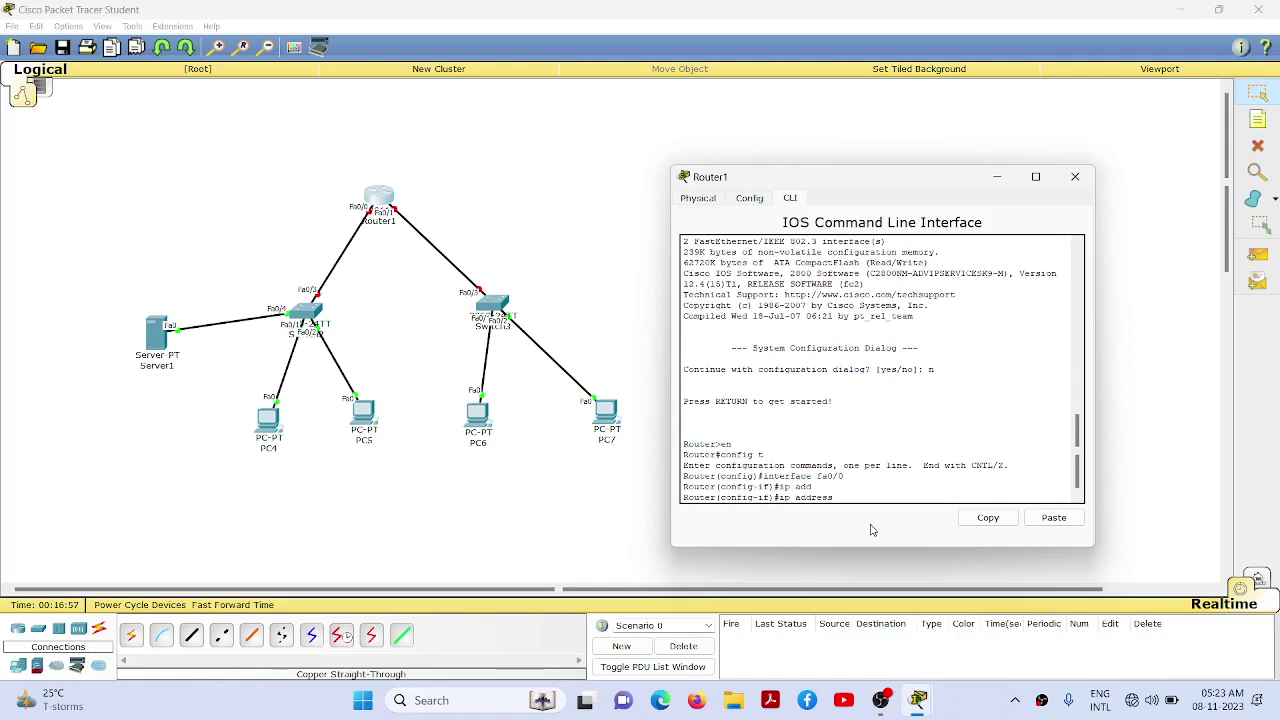
text(192.168.1.1 255.255.255.0)
key(Return)
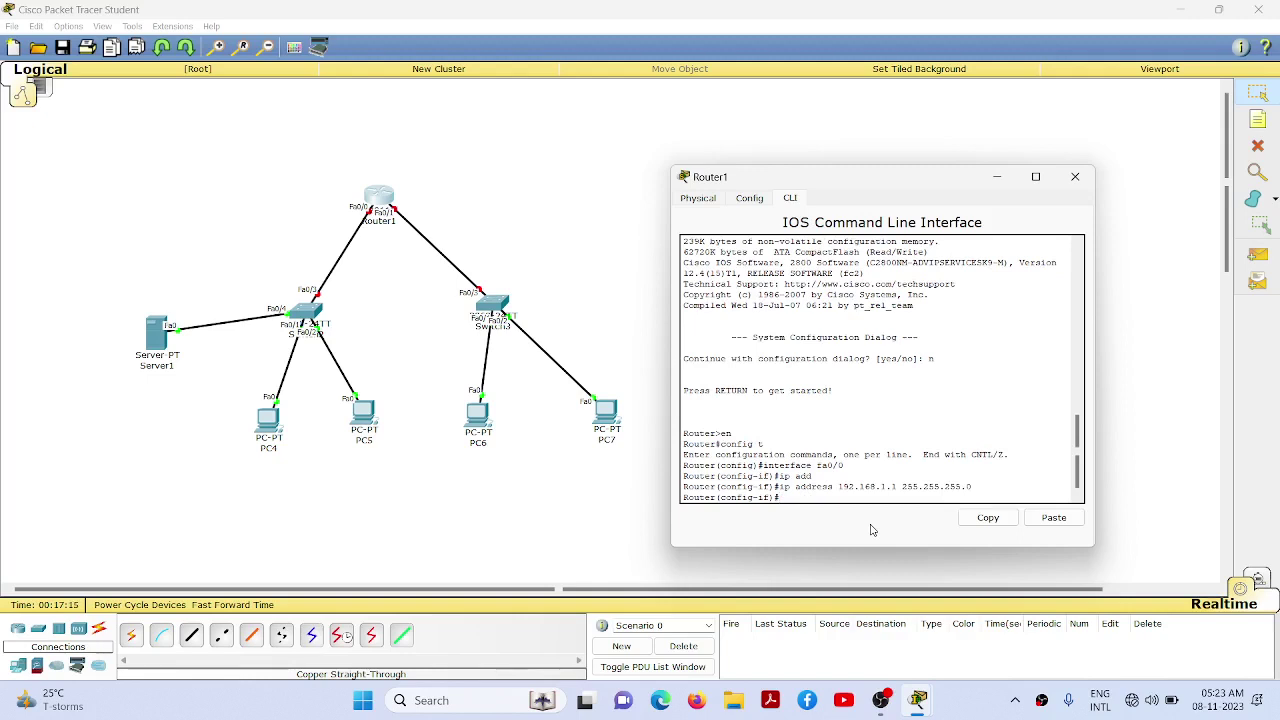
- Set the IP helper address on interface fa0/0 to 192.168.1.2
text(ip hel)
key(Tab)
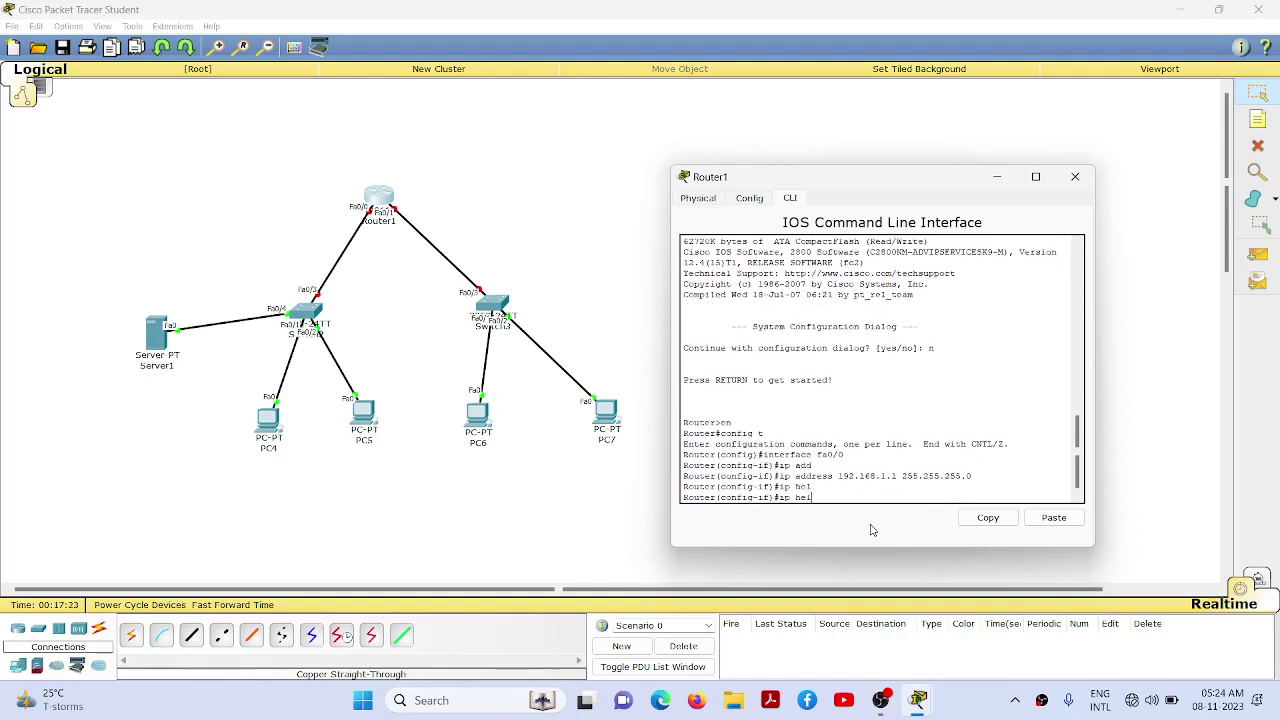
text(per)
key(Tab)
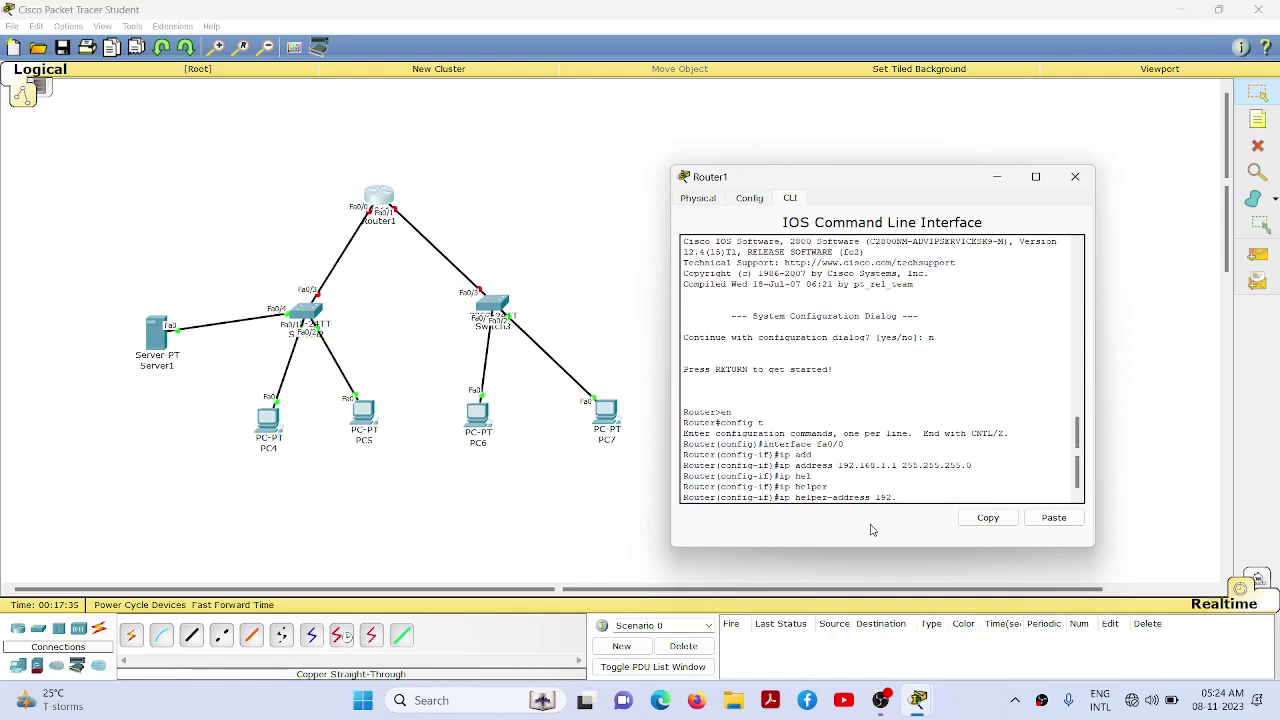
text(68.1.2)
key(Return)
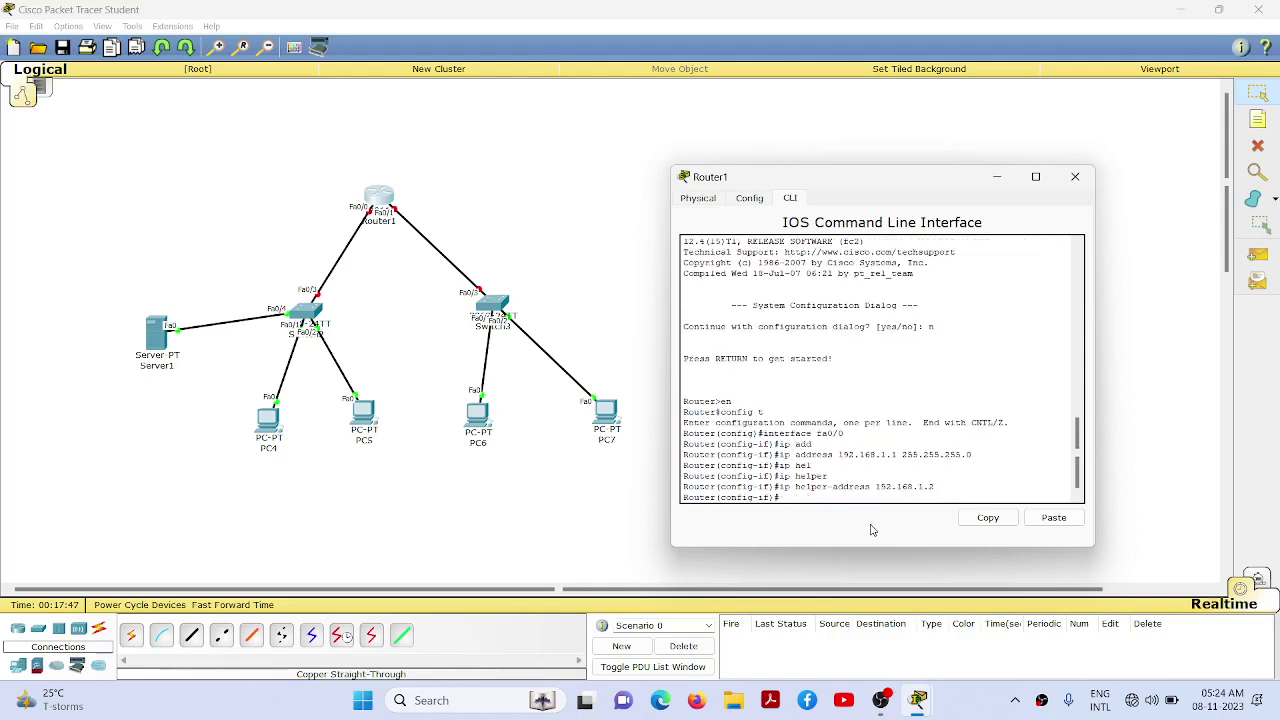
- Enable interface fa0/0 with no shutdown and exit to global configuration mode
text(no shut)
key(Tab)
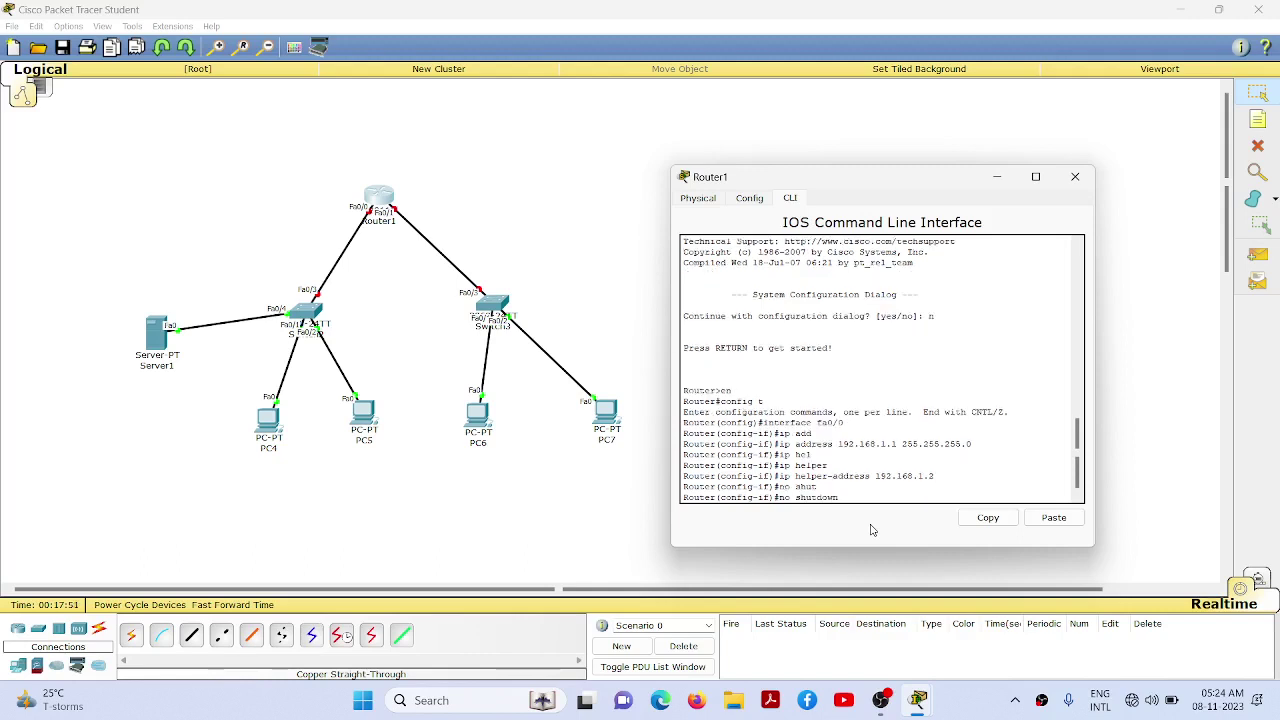
key(Return)
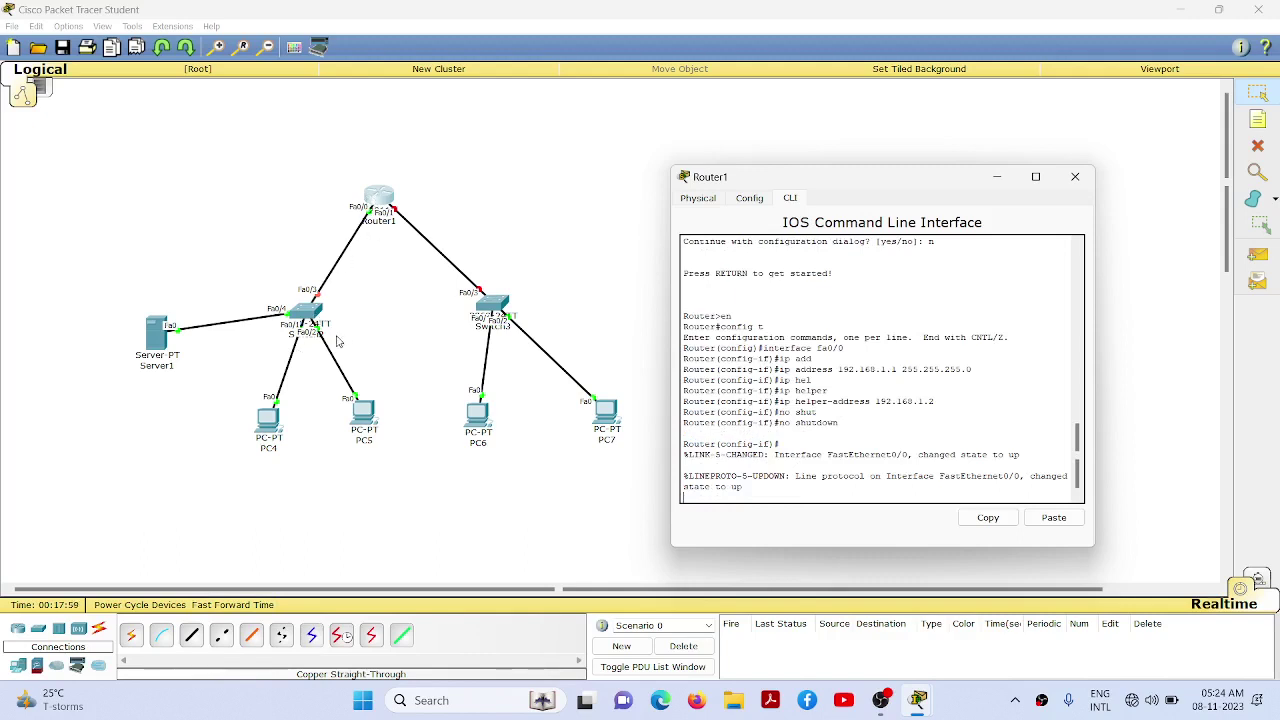
key(Return)
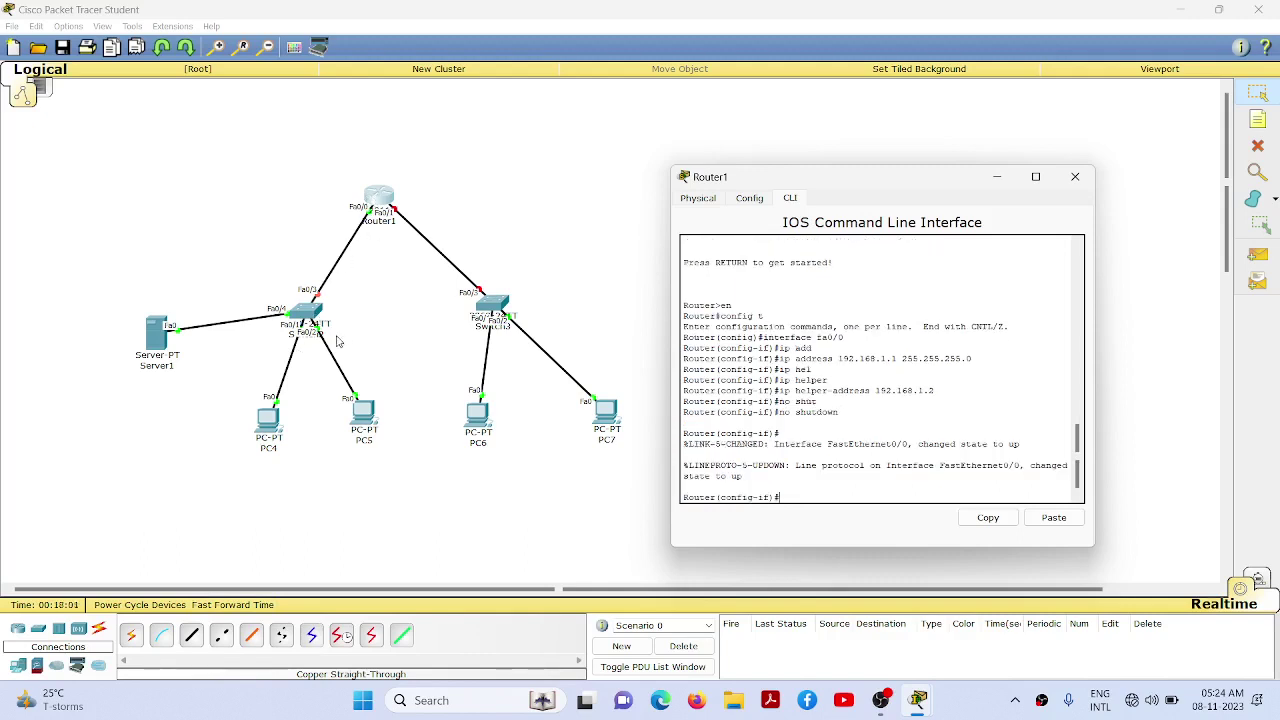
text(int)
key(BackSpace)
key(BackSpace)
text(exit)
key(Return)
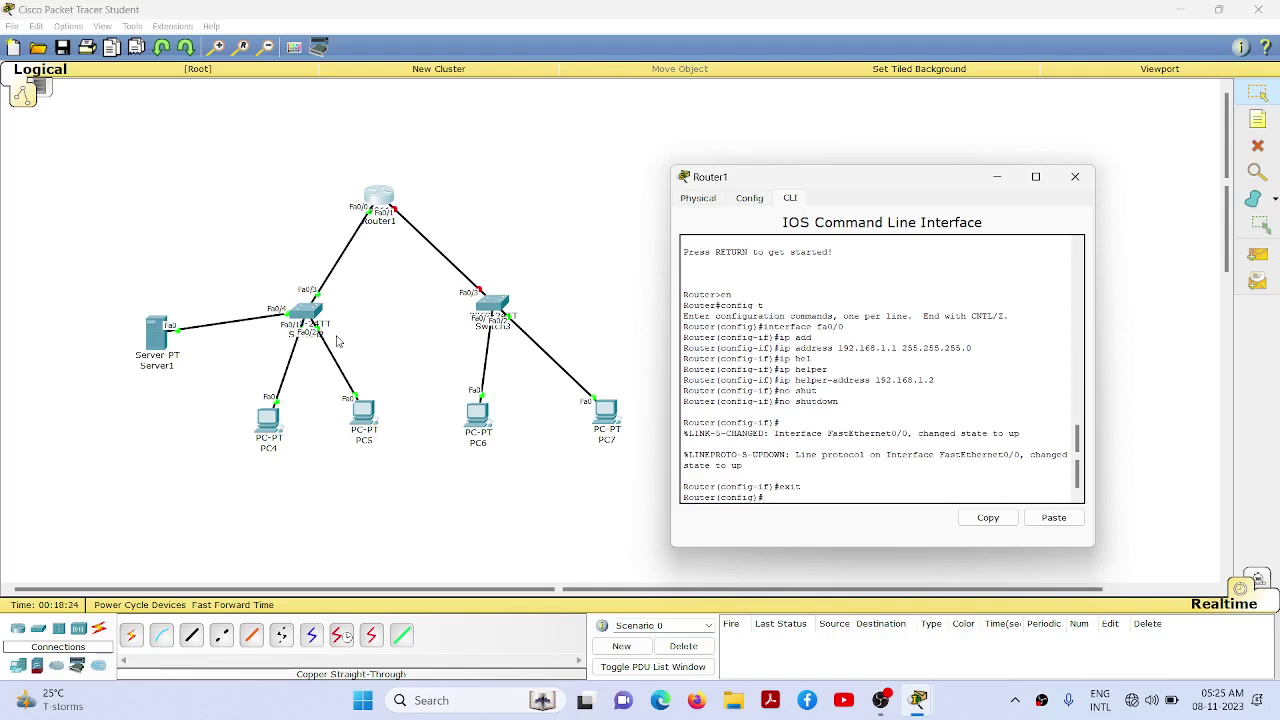
- Enter configuration of interface fa0/1 and assign it IP address 192.168.2.1 with mask 255.255.255.0
text(interface fa0/1)
key(Return)
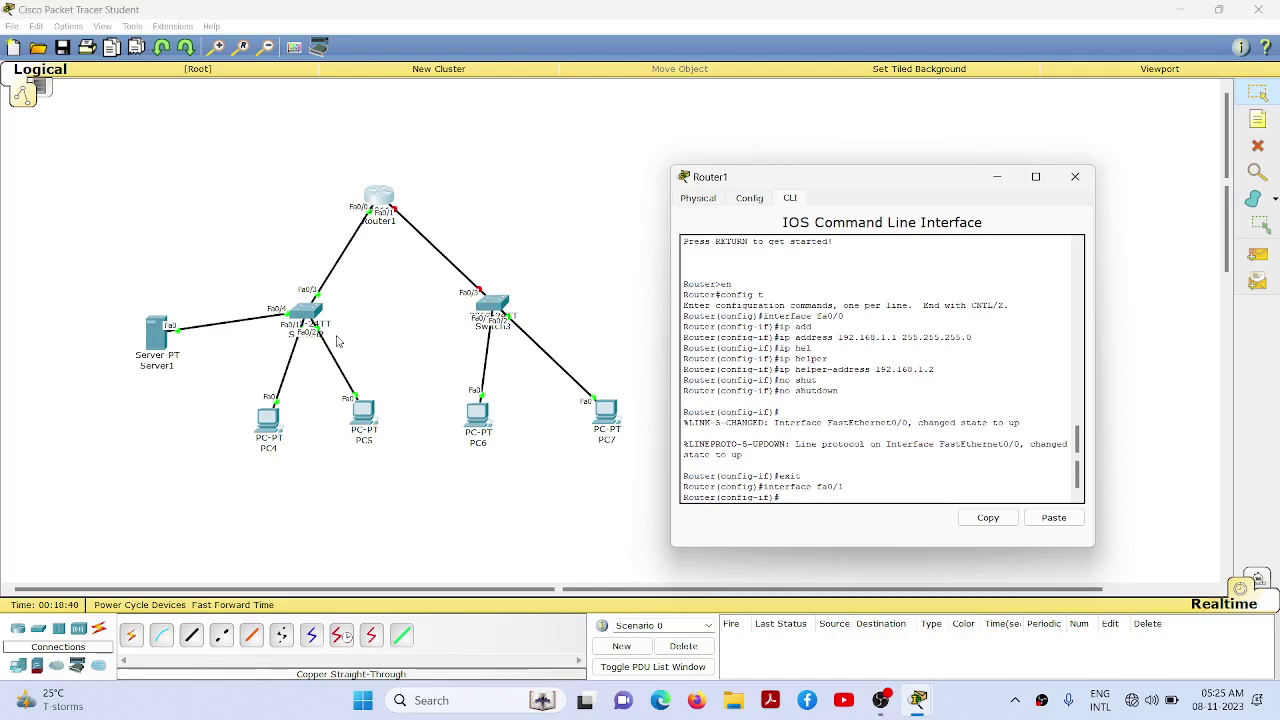
text(ip add)
key(Tab)
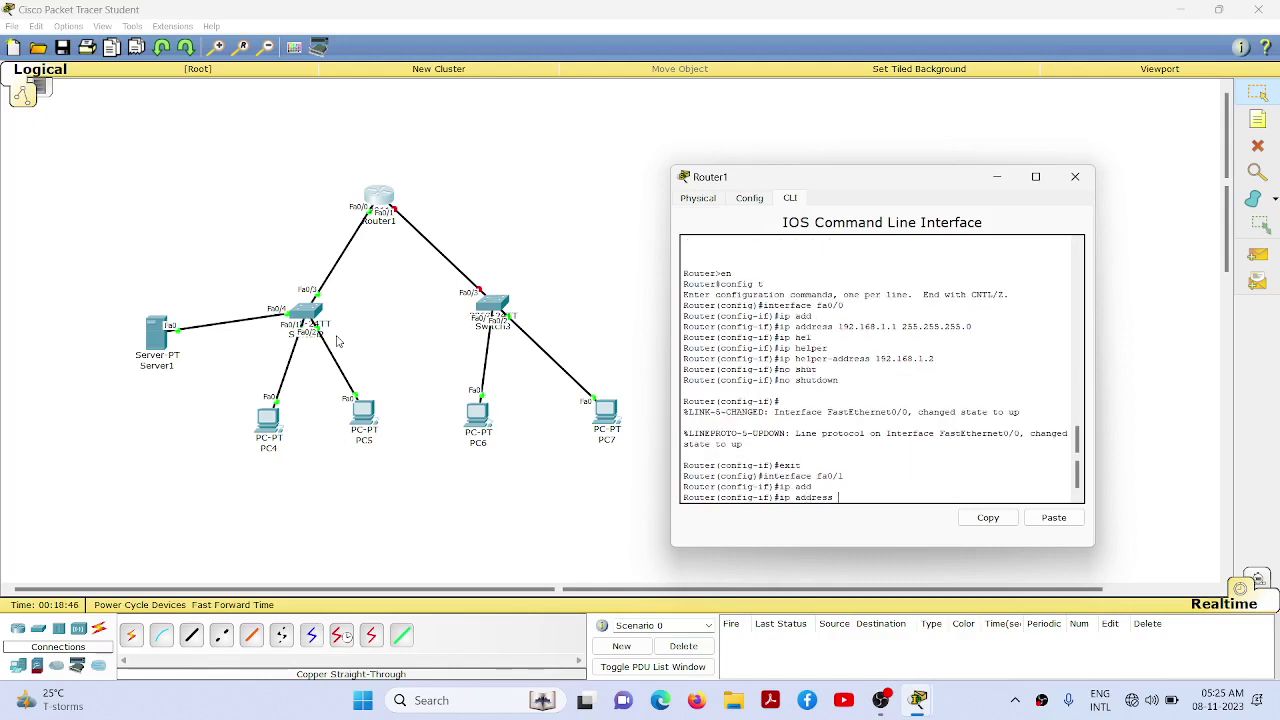
text(192.168.2.1 255.255.255.0)
key(Return)
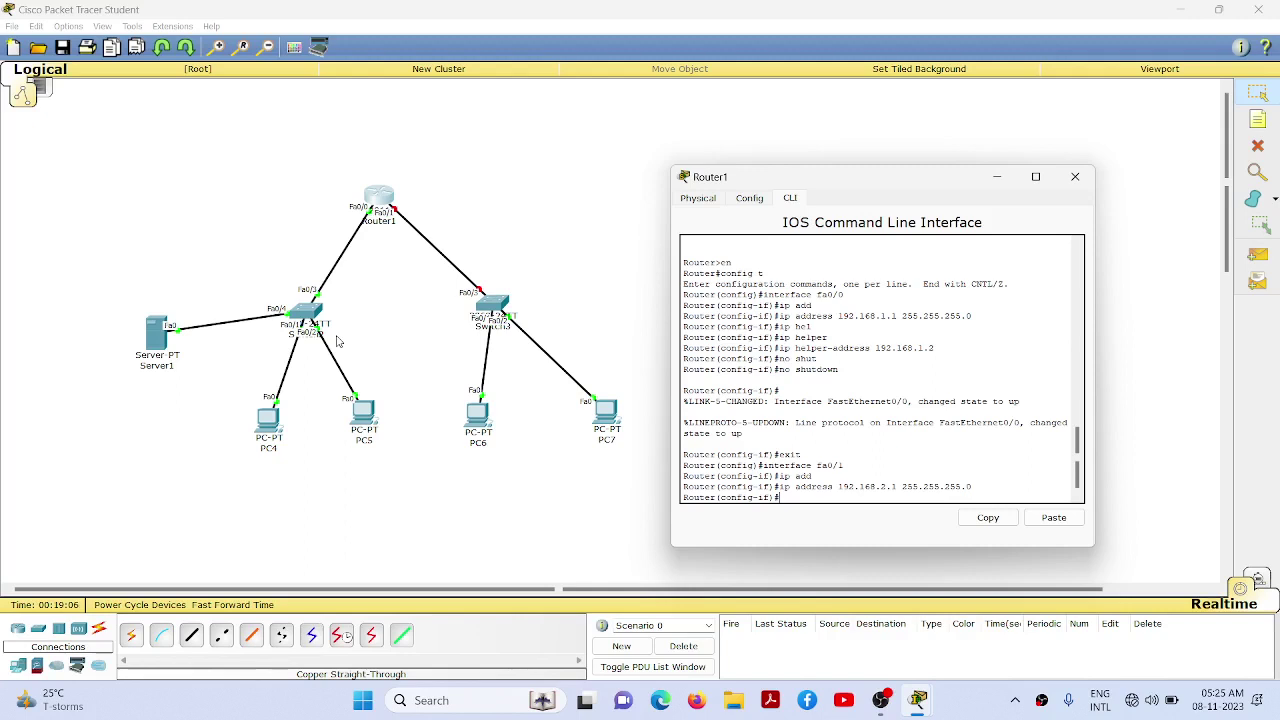
- Set the IP helper address on interface fa0/1 to 192.168.1.2
text(ip help)
key(Tab)
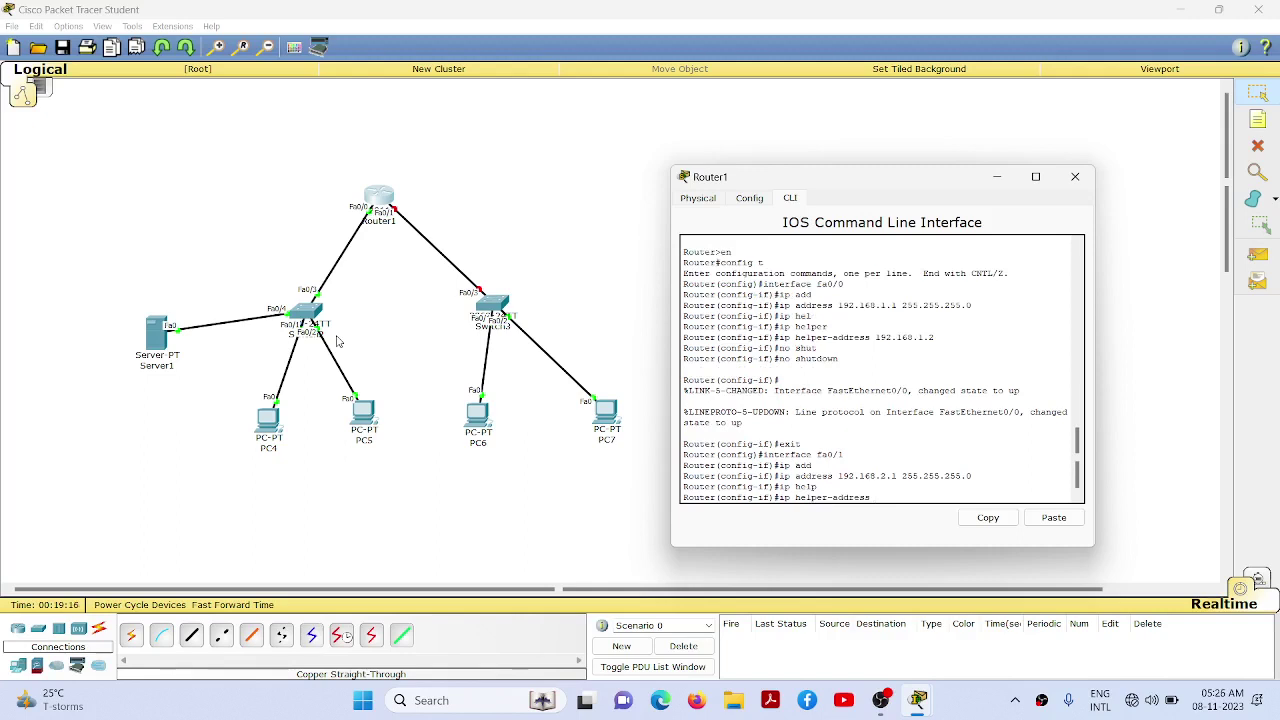
text(192.168.1.2)
key(Return)
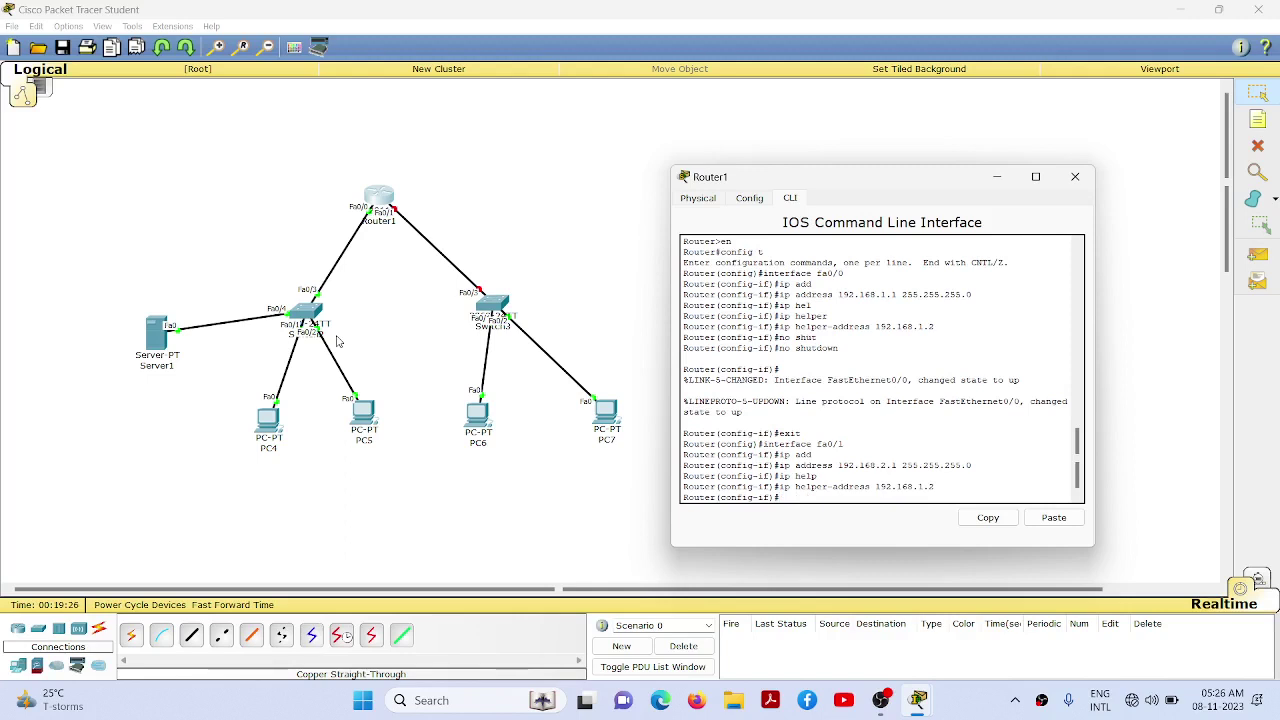
- Enable interface fa0/1 with no shutdown
text(no shut)
key(Tab)
key(Return)
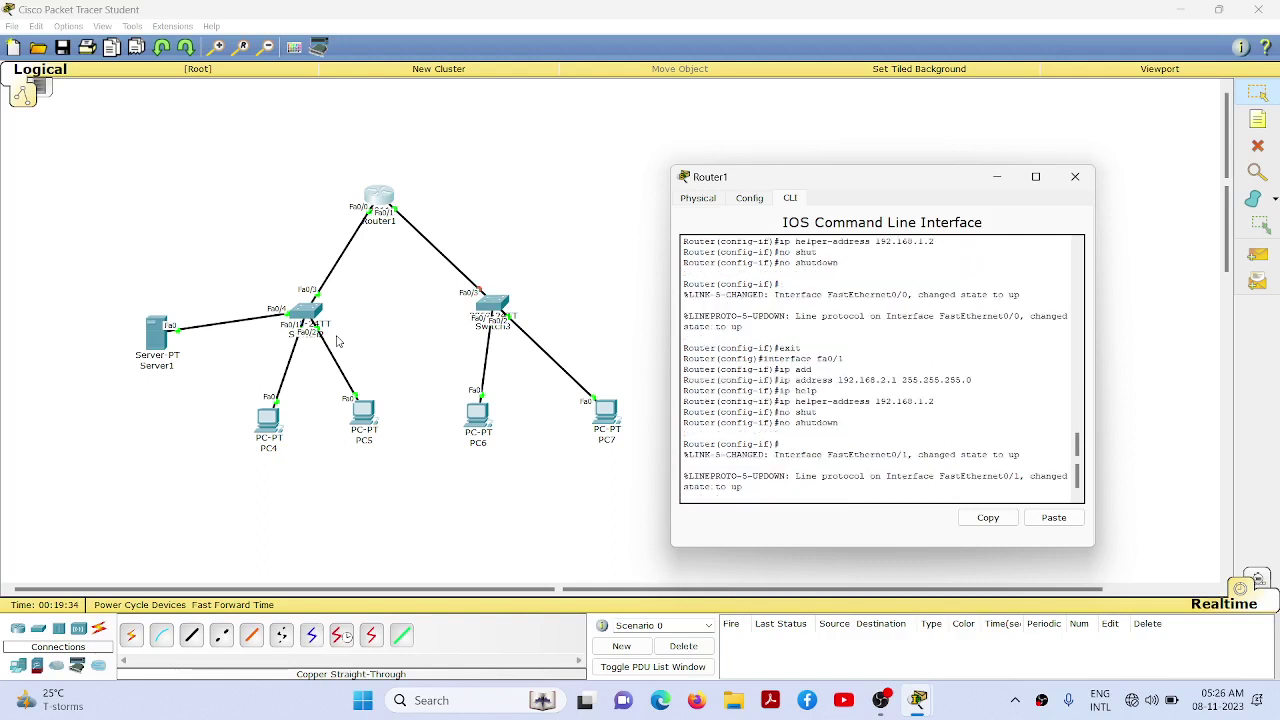
key(Return)
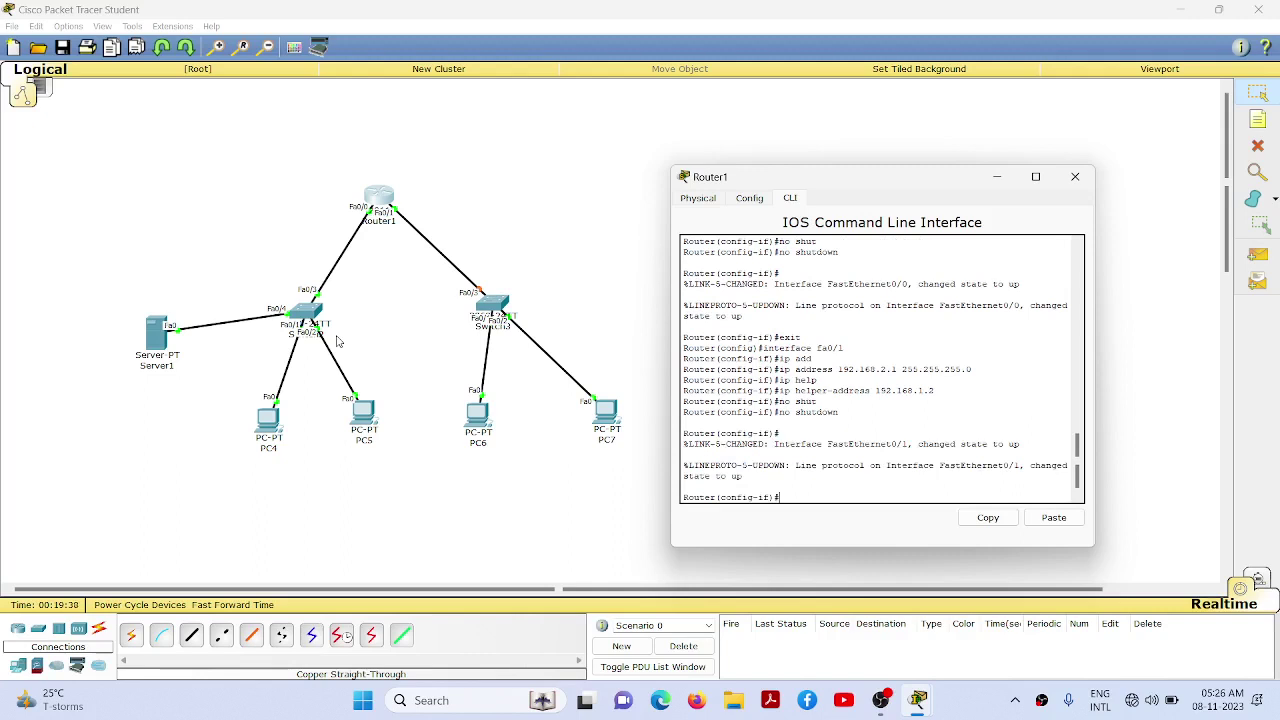
- Save the router configuration with do write memory, exit interface mode and return to the network workspace
text(do write memory)
key(Return)
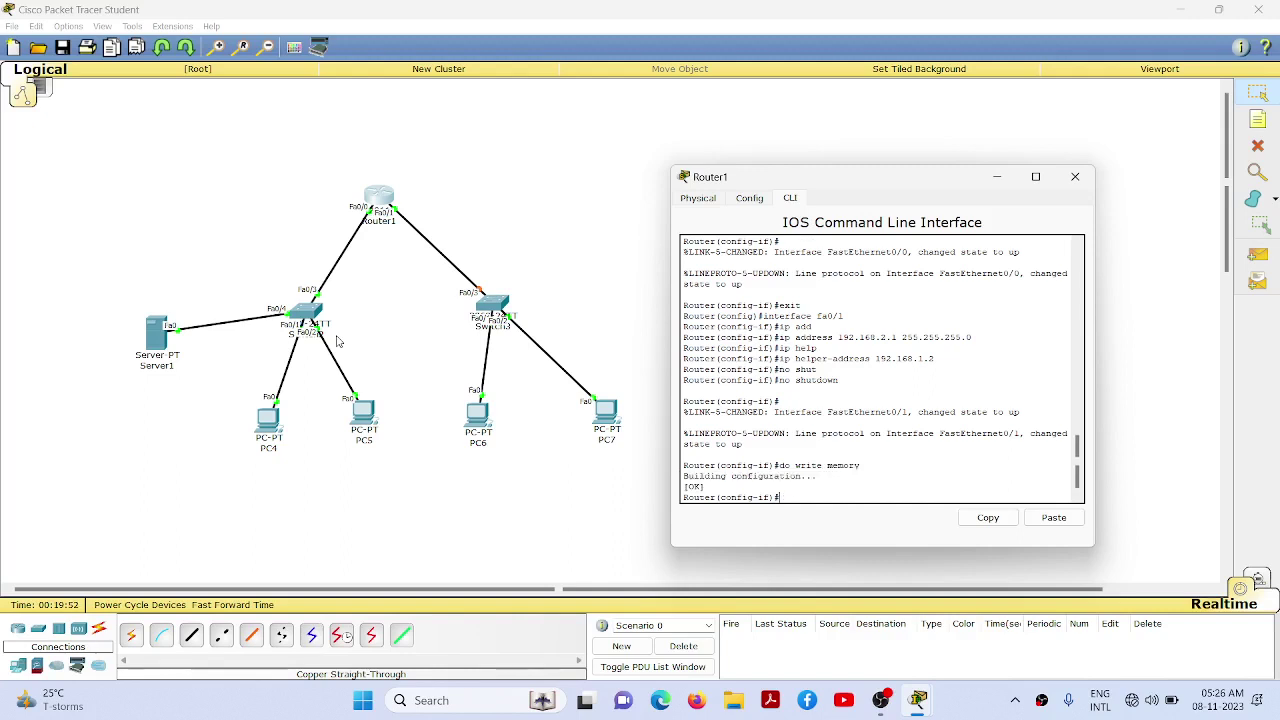
text(exit)
key(Return)
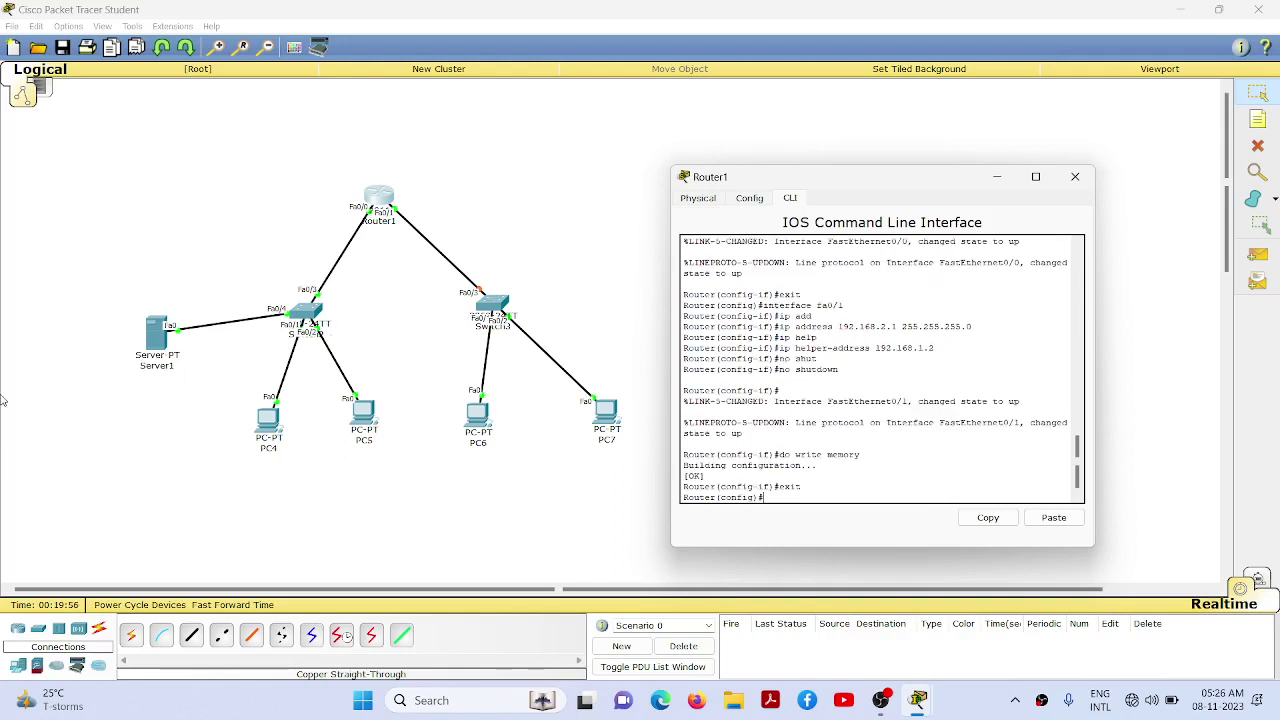
click(396, 521)
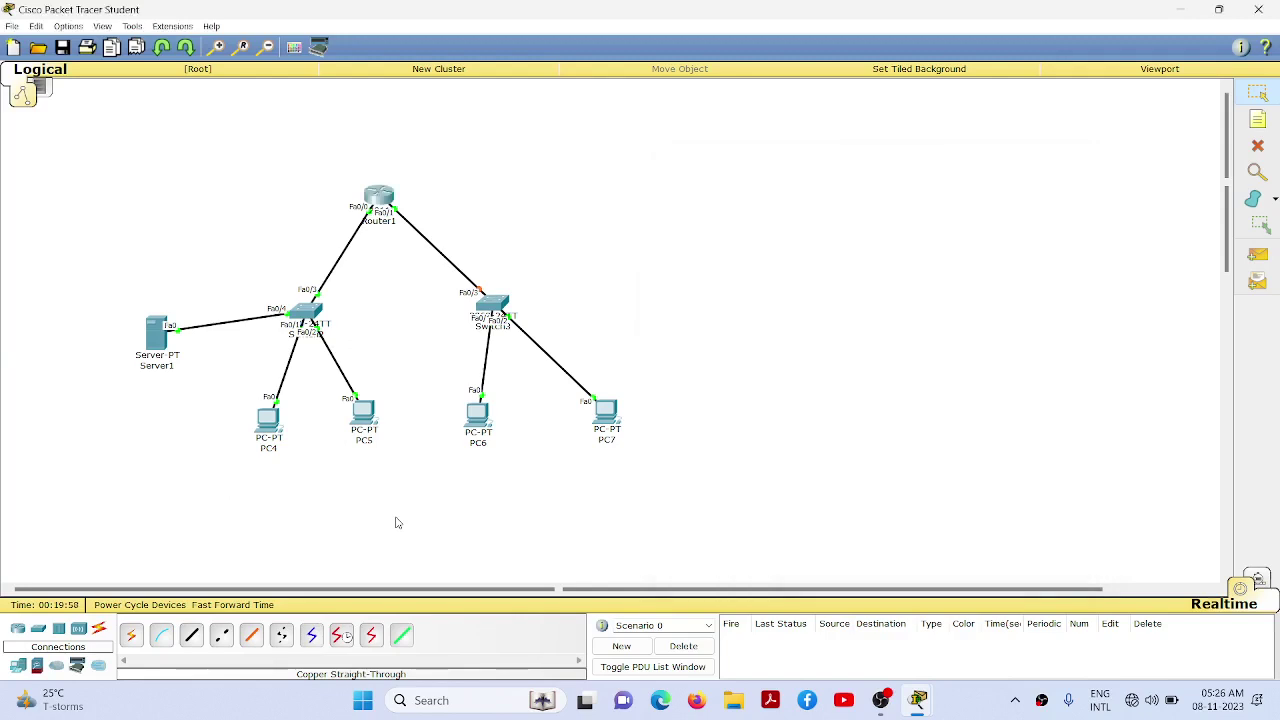
- Open PC4's IP configuration and switch its IPv4 addressing to DHCP
click(268, 425)
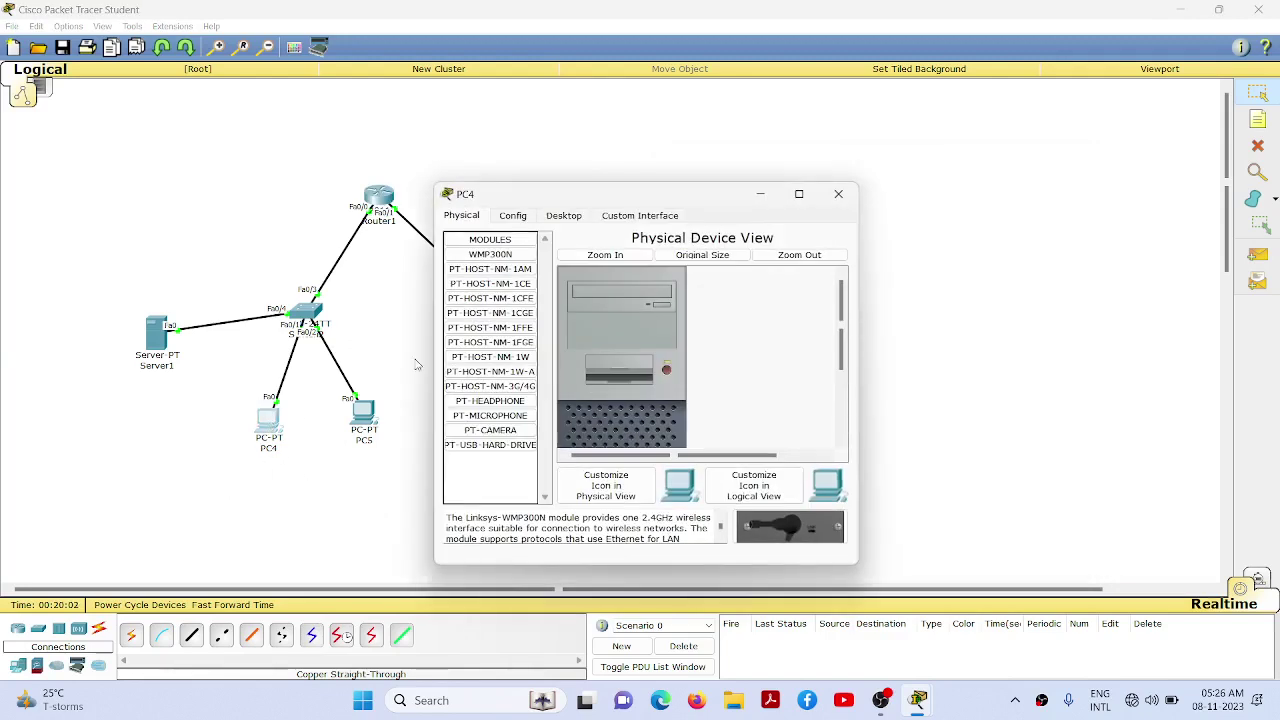
click(562, 217)
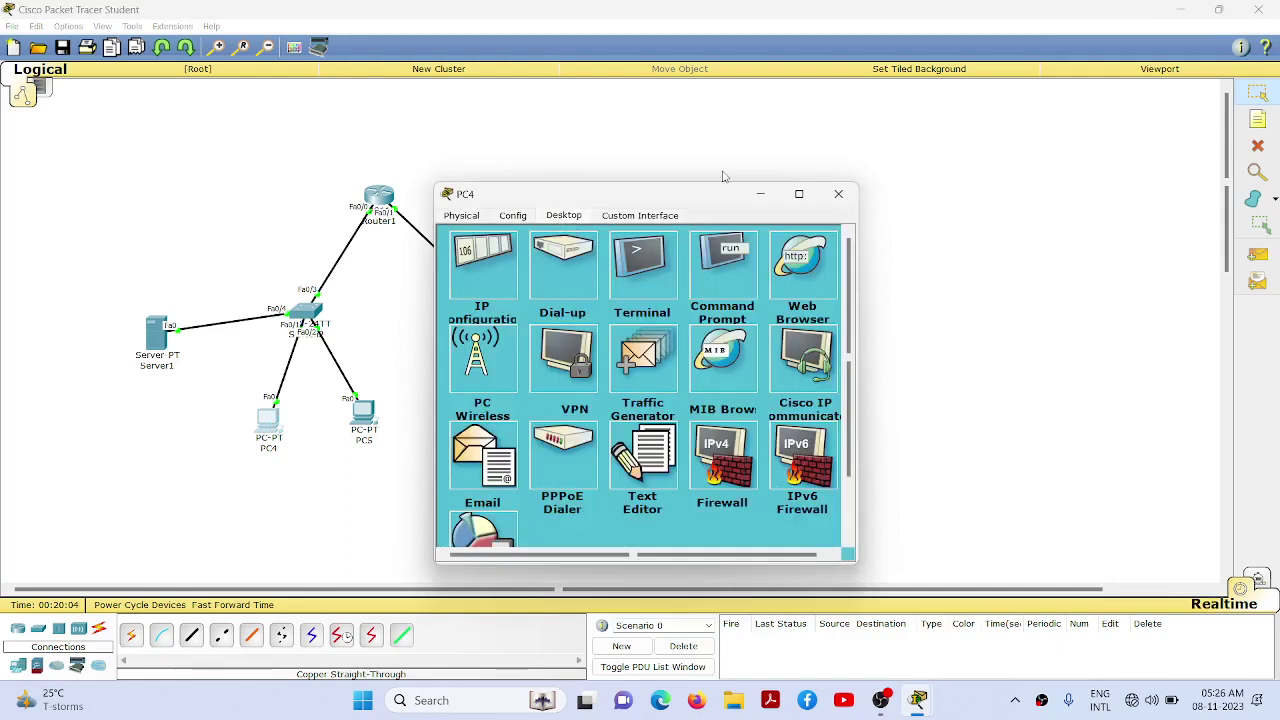
drag(724, 199, 921, 157)
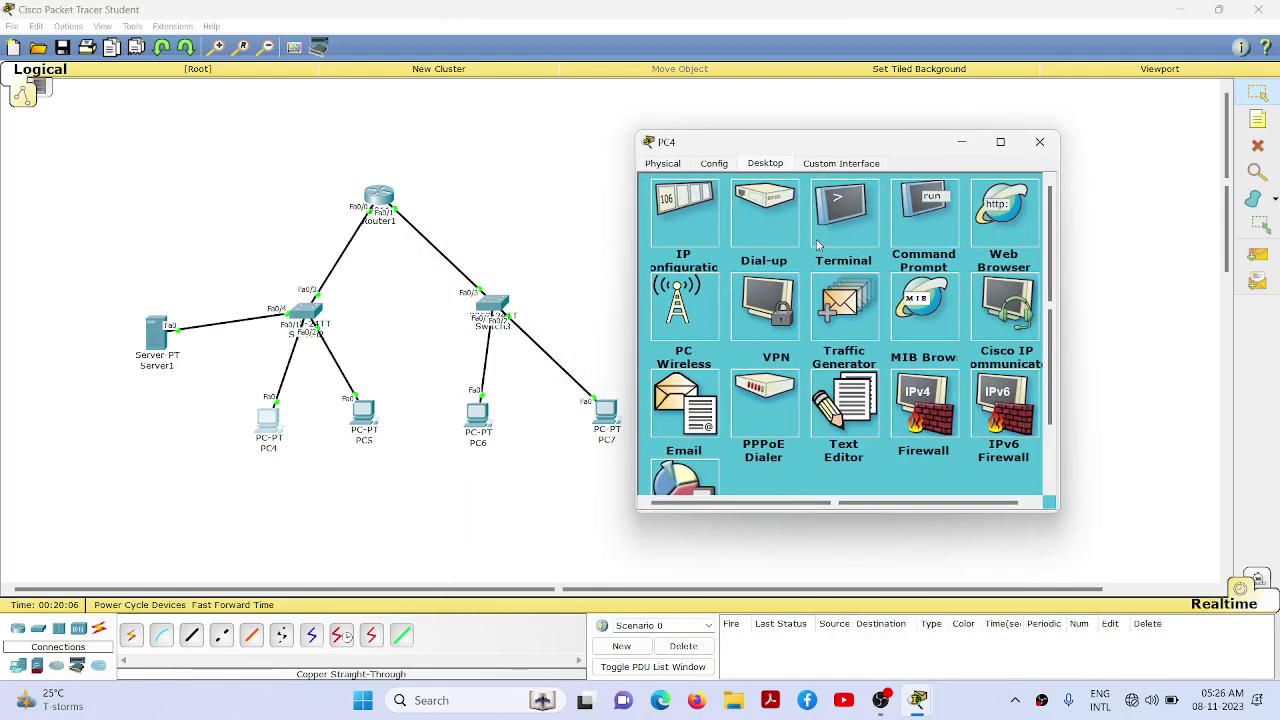
click(700, 229)
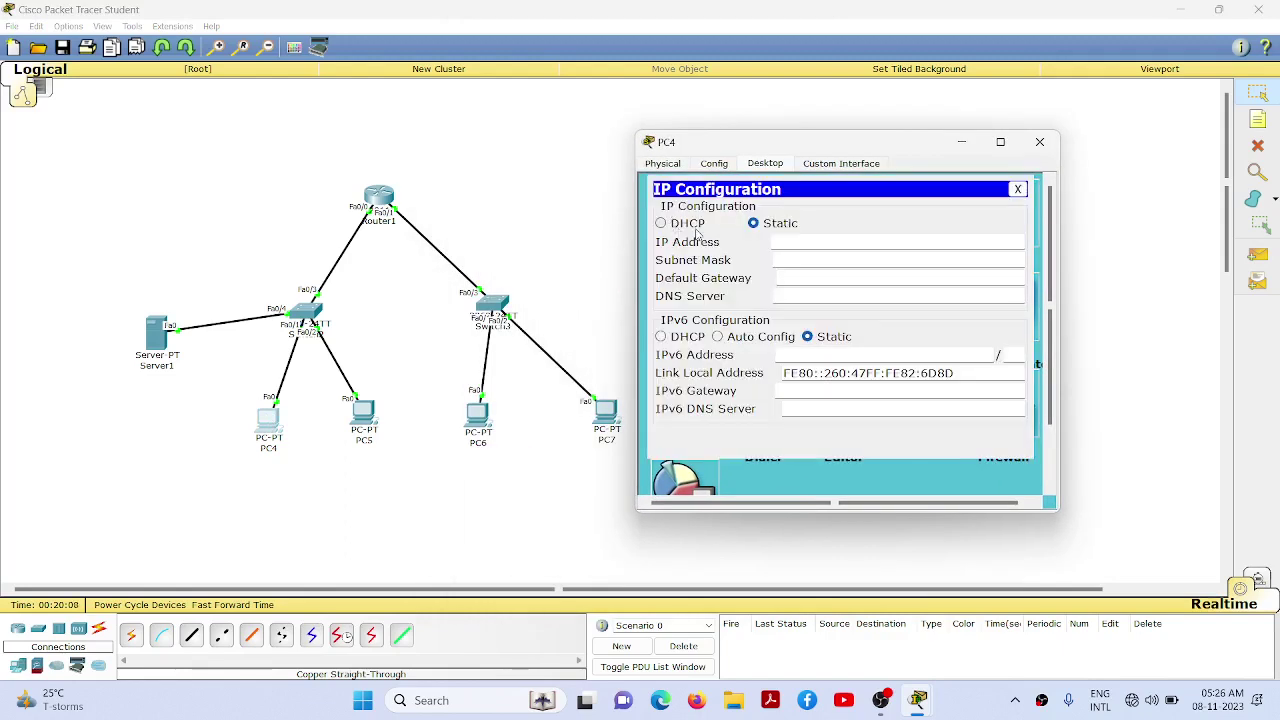
click(695, 227)
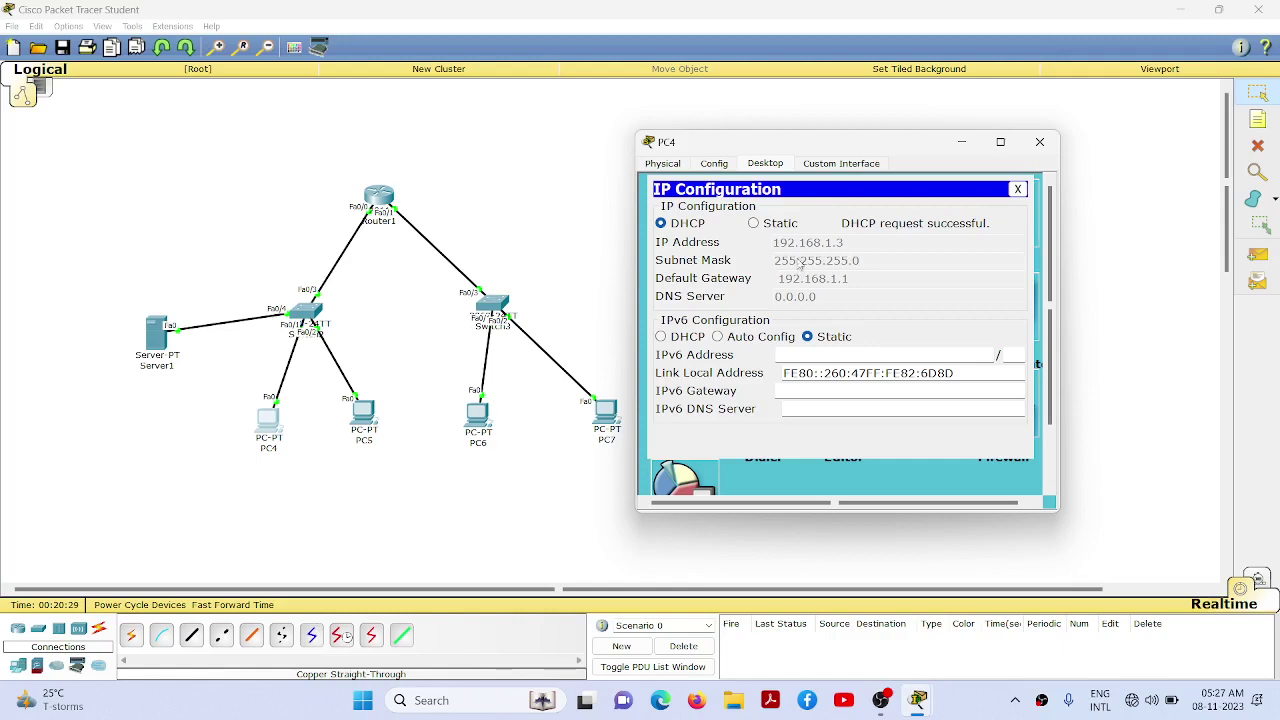
- Switch PC5's IPv4 addressing to DHCP in its IP configuration and close the PC's window
click(358, 432)
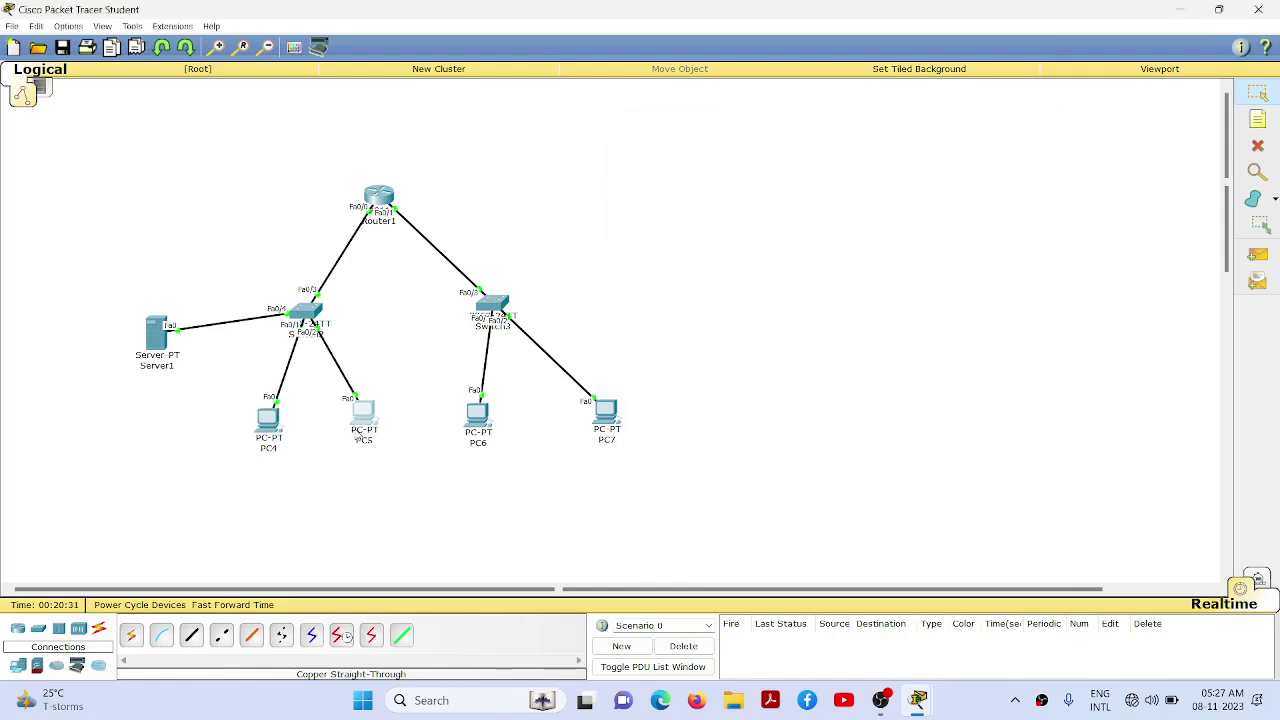
click(567, 216)
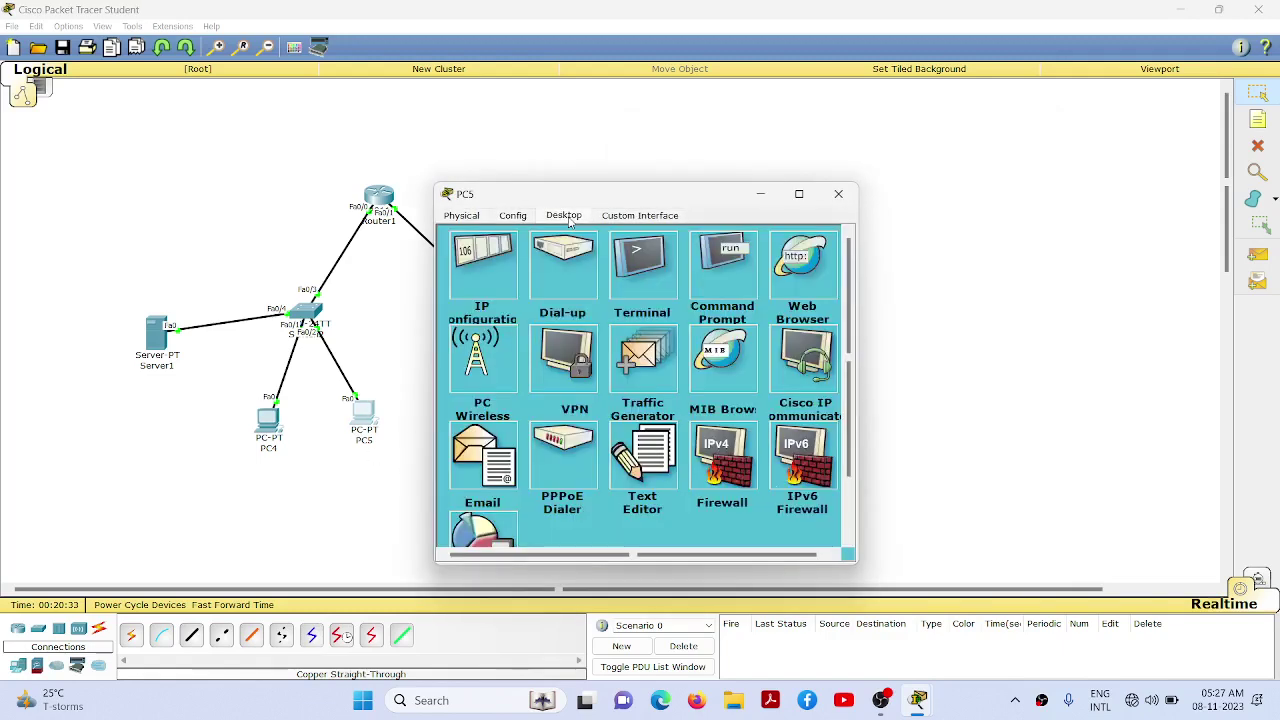
click(475, 289)
click(484, 280)
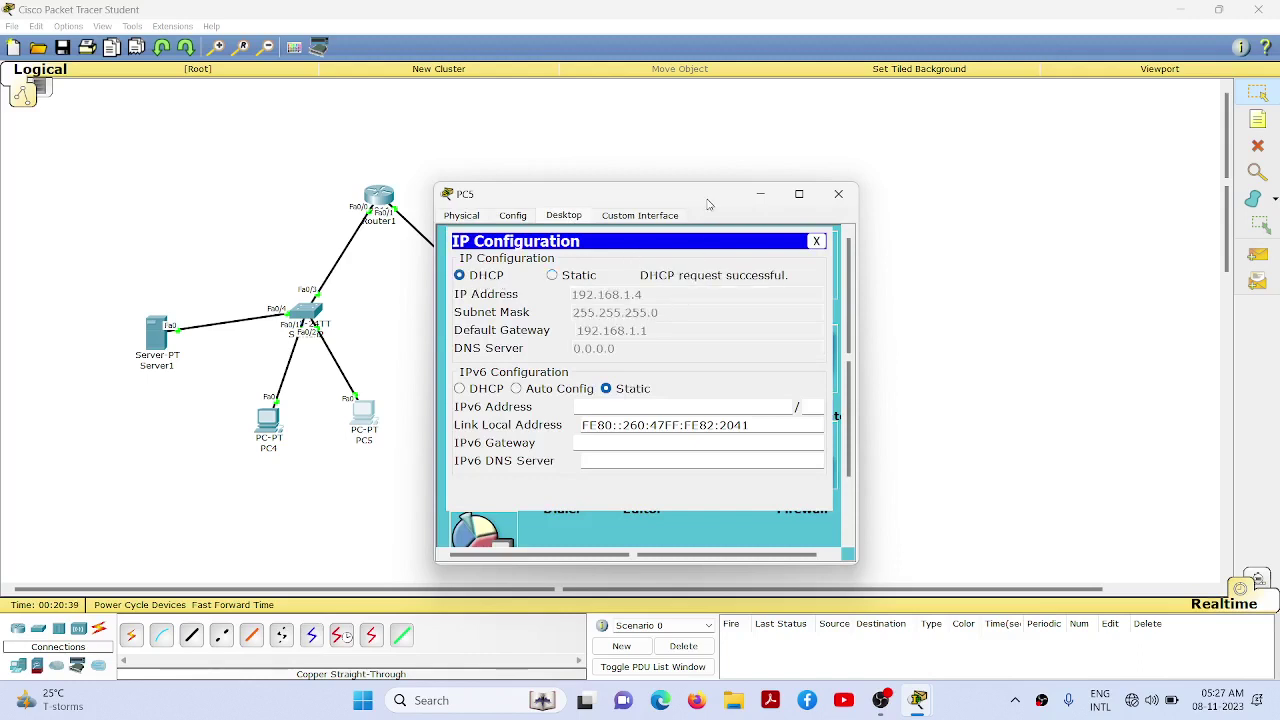
click(838, 193)
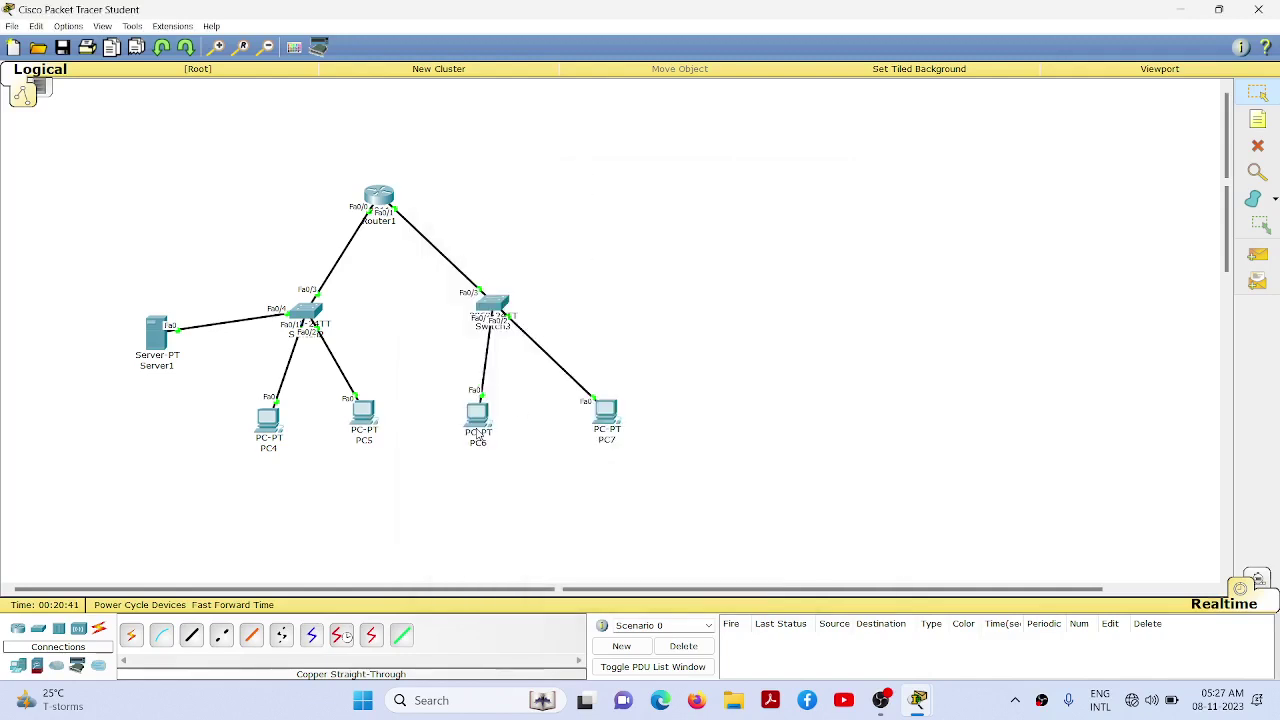
- Open PC6's IP configuration and switch its IPv4 addressing to DHCP
click(477, 429)
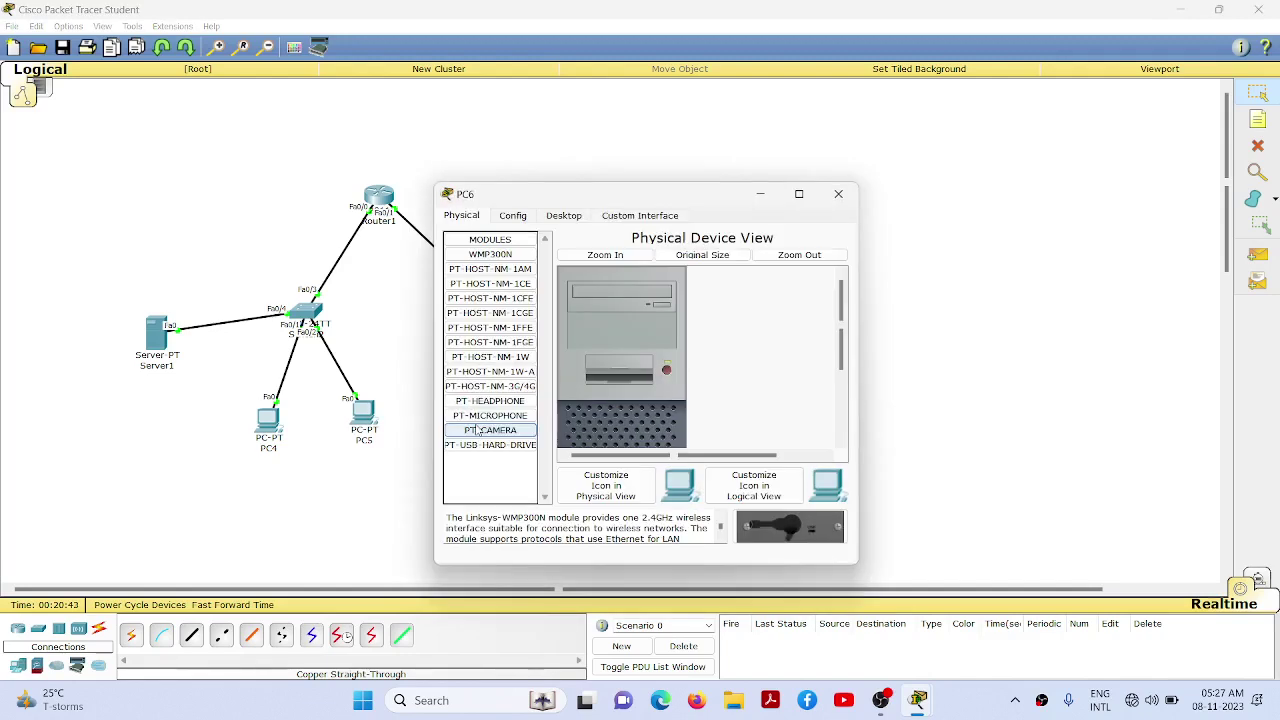
drag(646, 202, 880, 170)
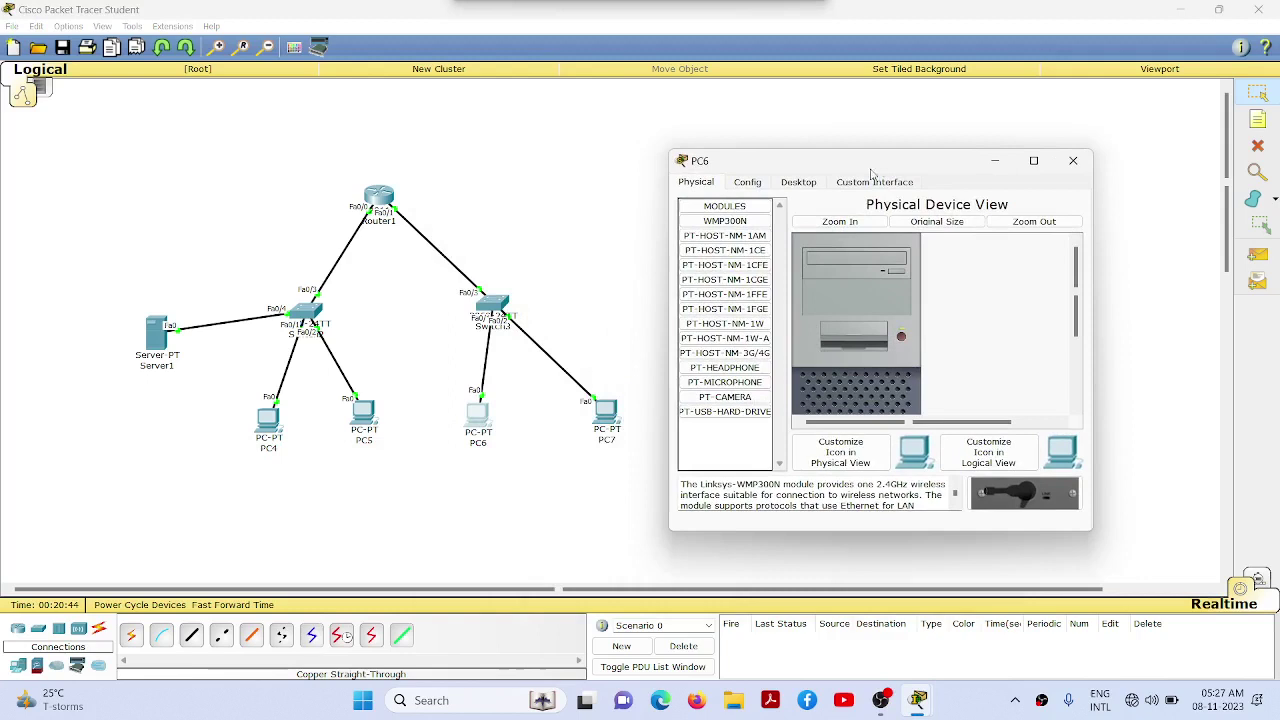
click(798, 182)
click(705, 265)
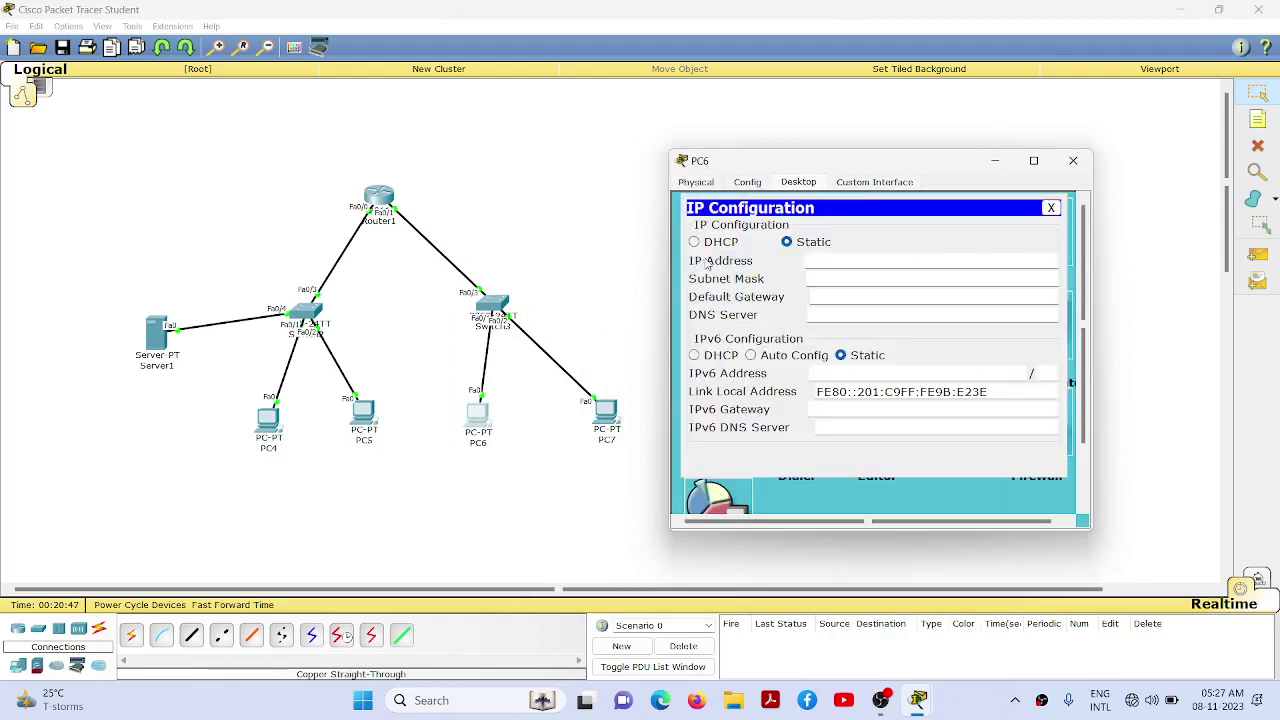
click(710, 244)
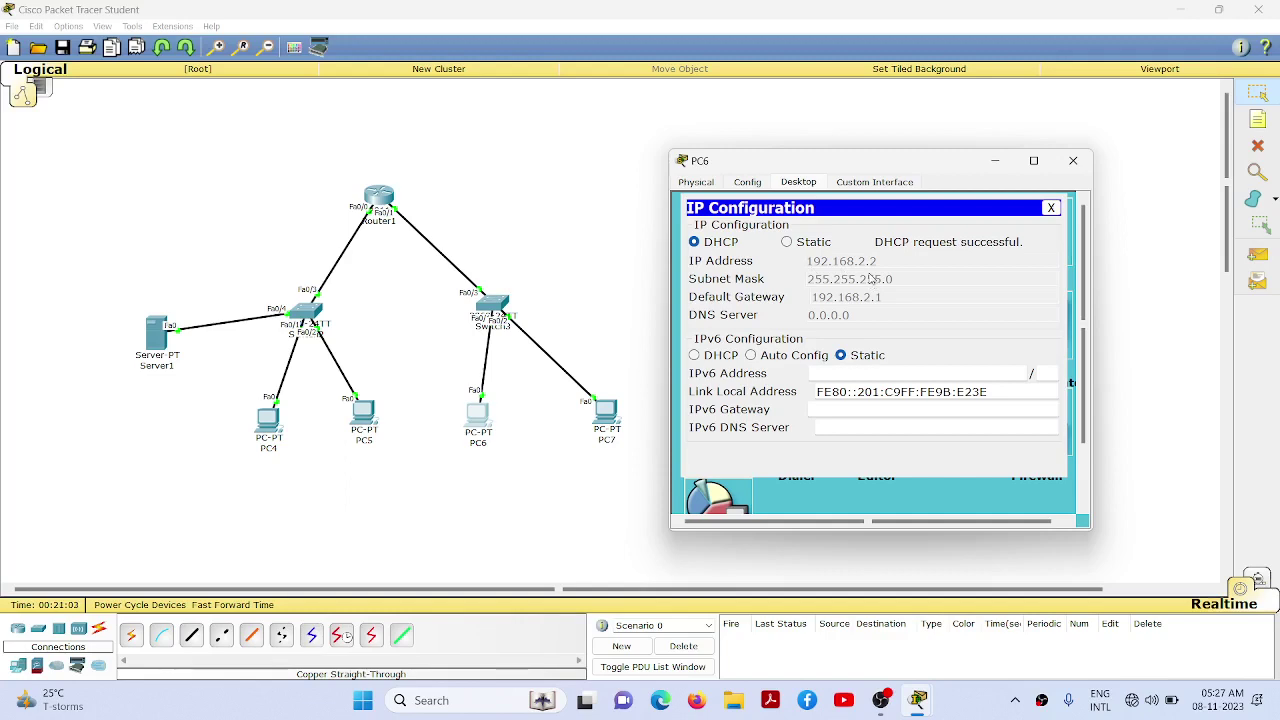
- Switch PC7's IPv4 addressing to DHCP in its IP configuration and close the PC's window
click(606, 415)
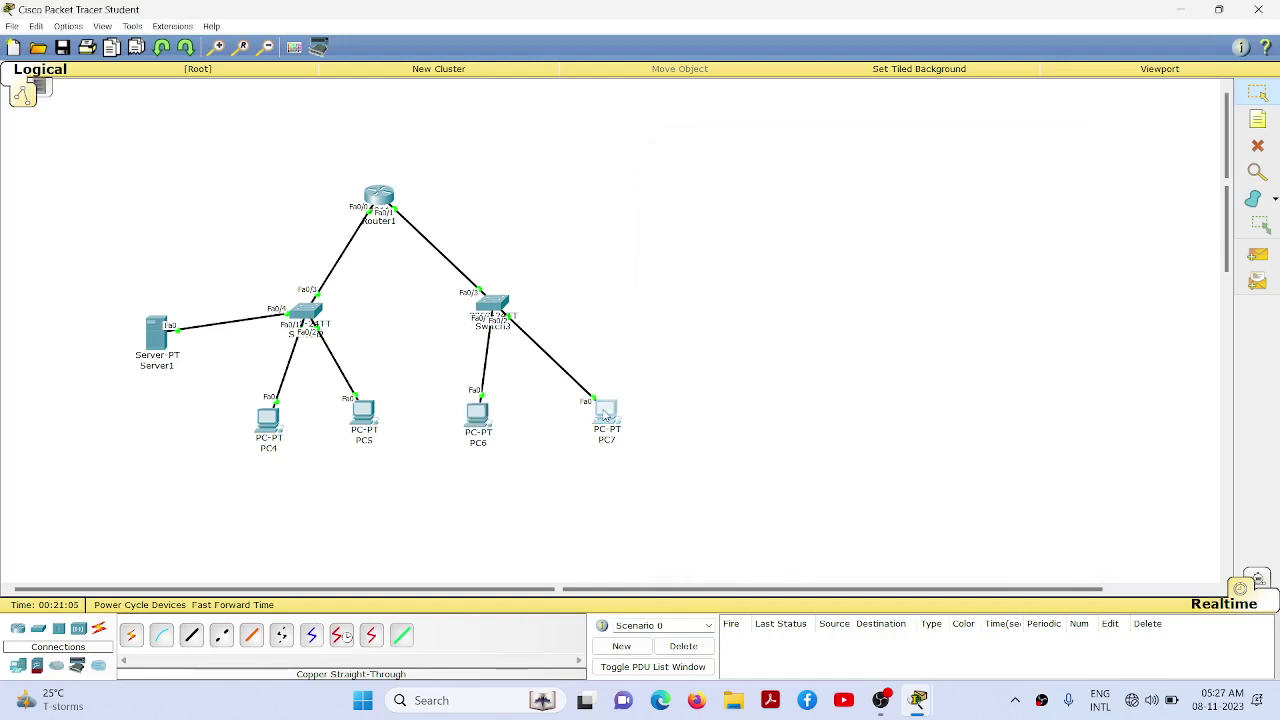
drag(681, 180, 974, 187)
click(866, 200)
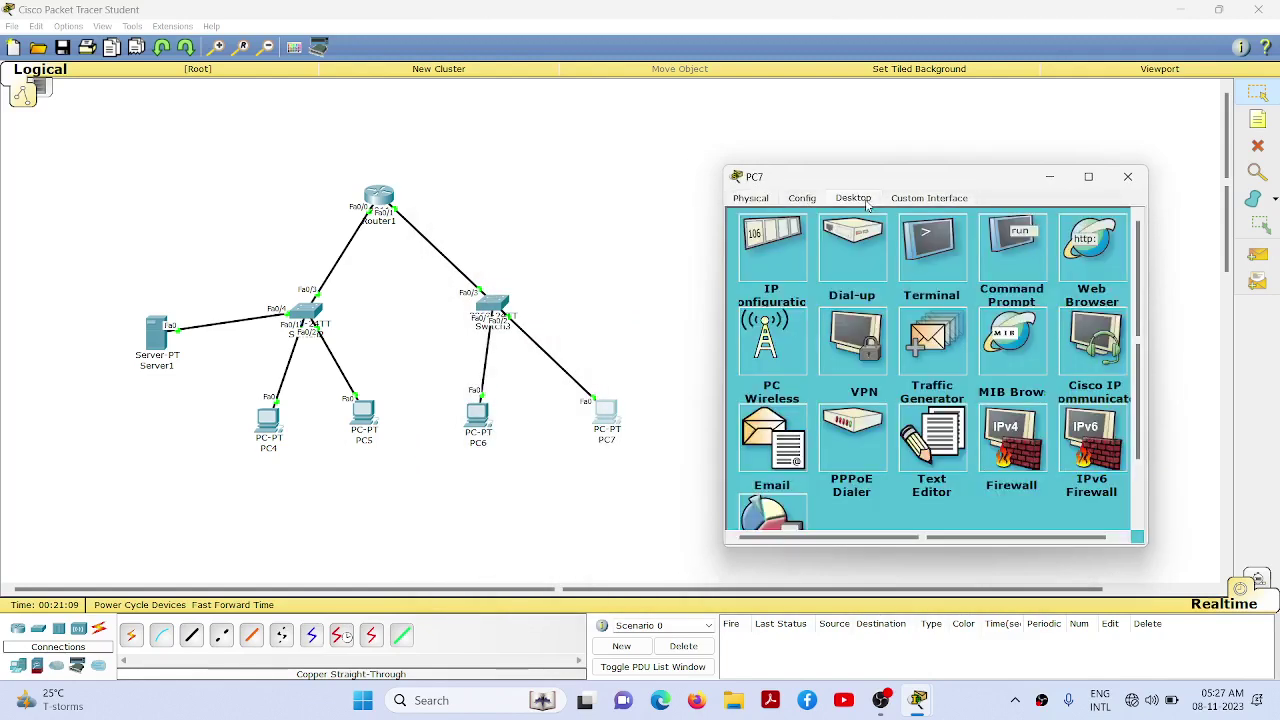
click(773, 256)
click(774, 260)
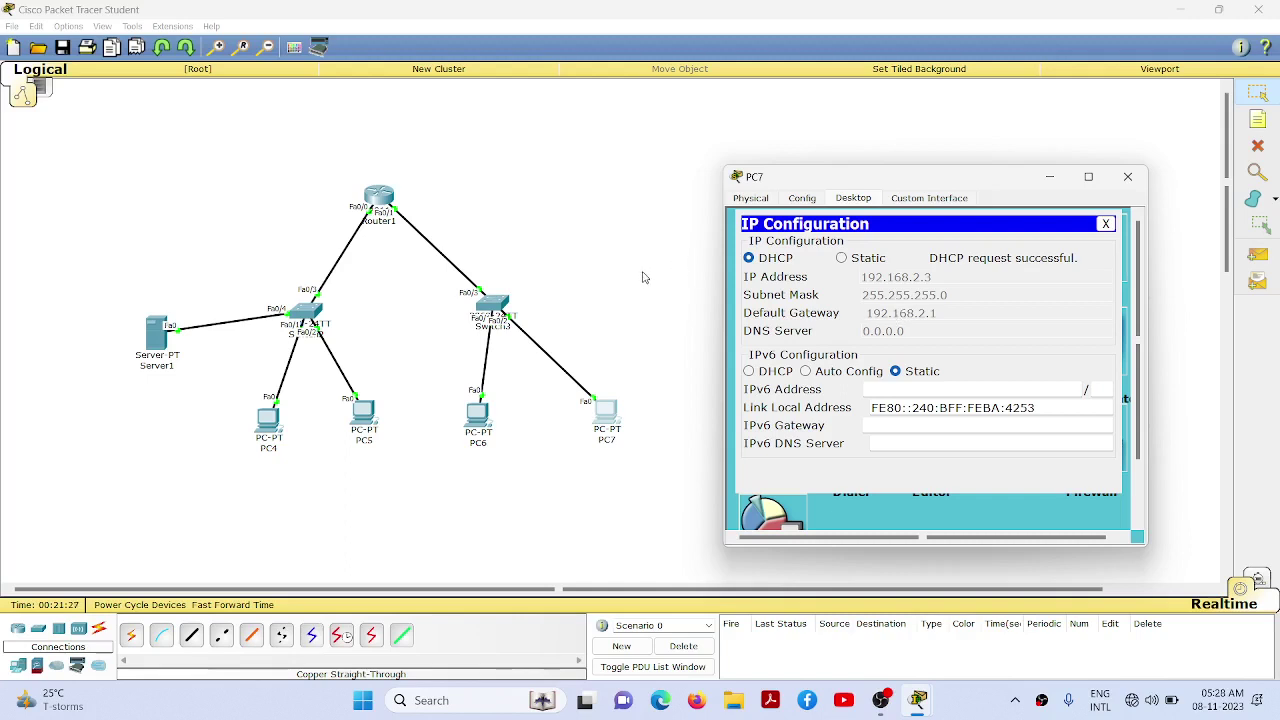
click(589, 245)
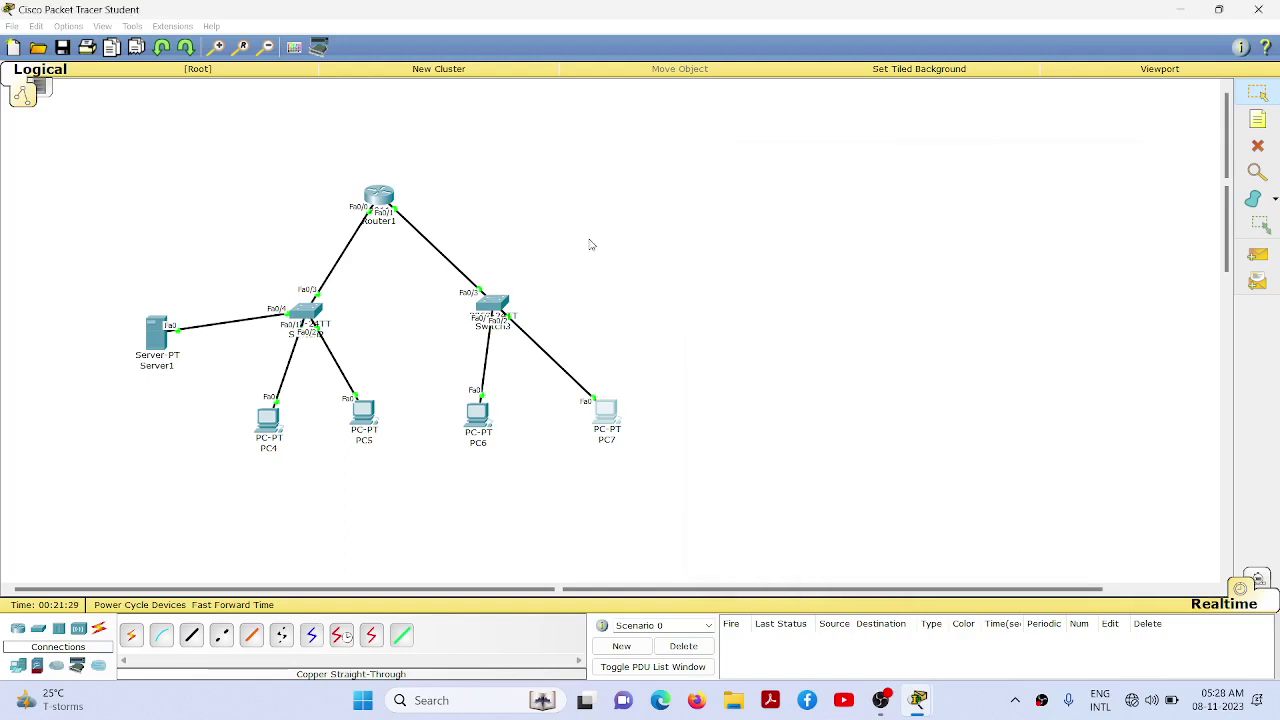
- Test connectivity between the two subnets by sending a simple PDU from PC4 to PC6 twice
click(1258, 256)
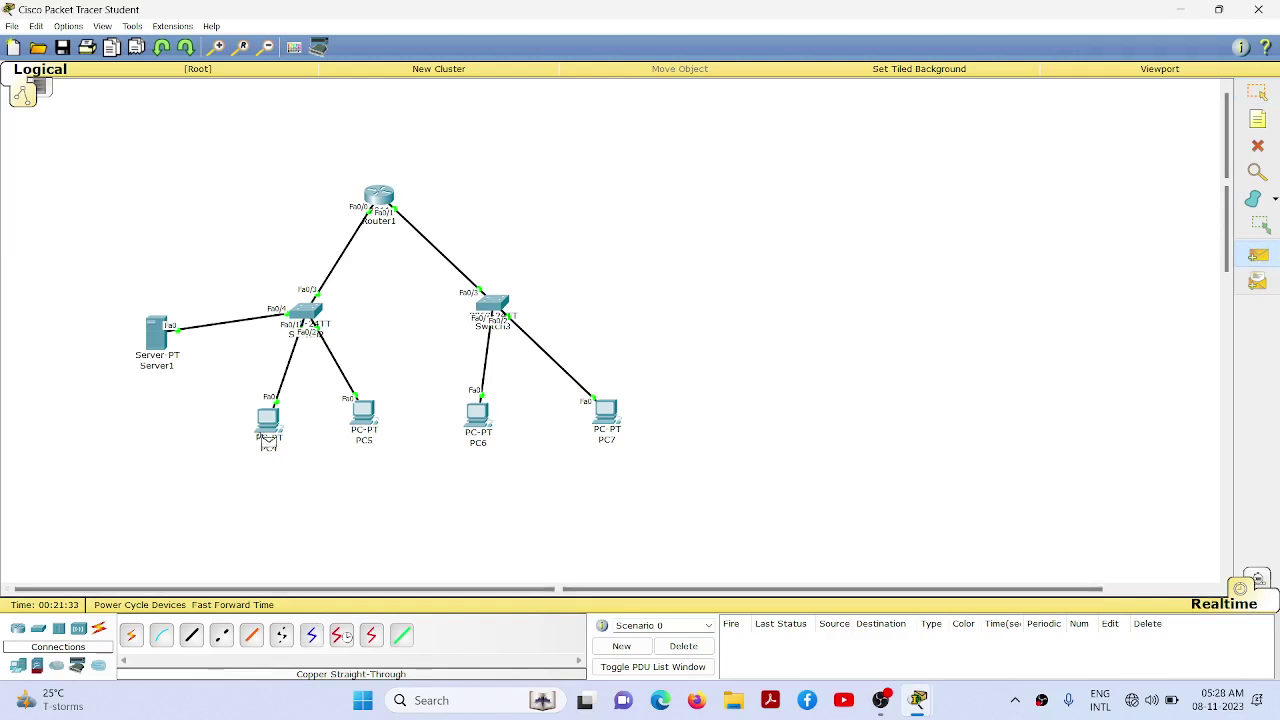
click(265, 424)
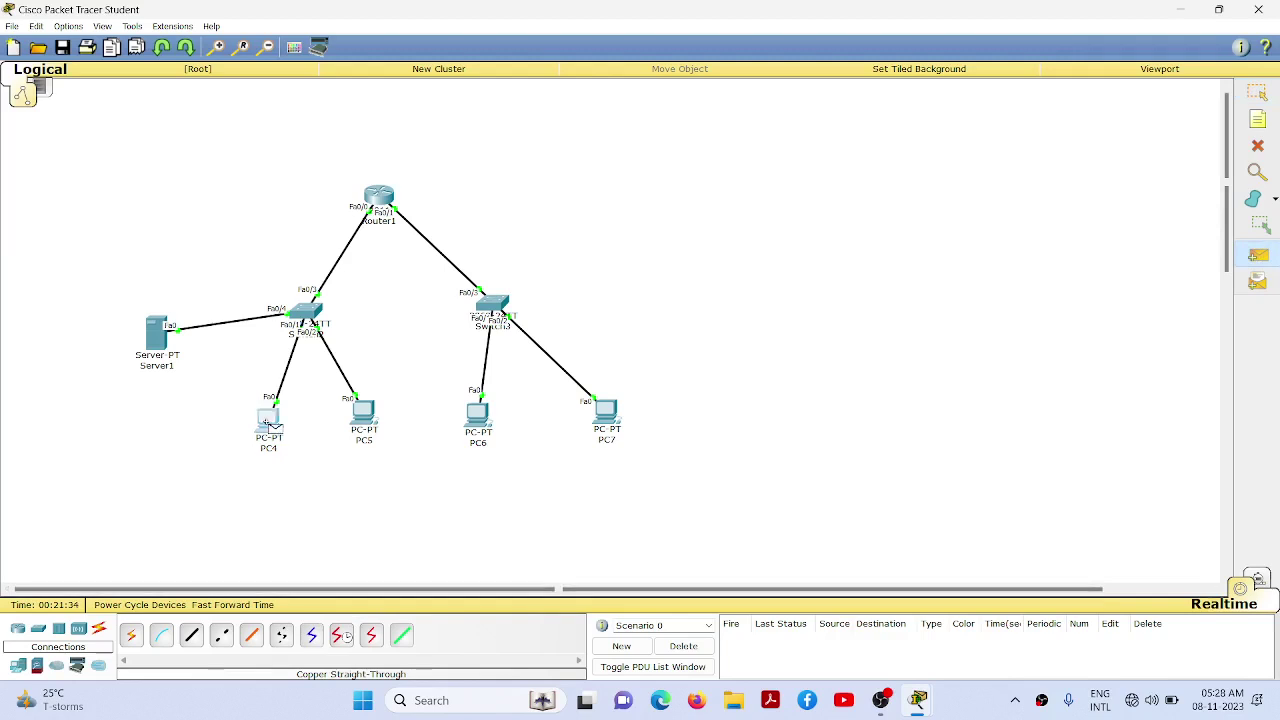
click(478, 420)
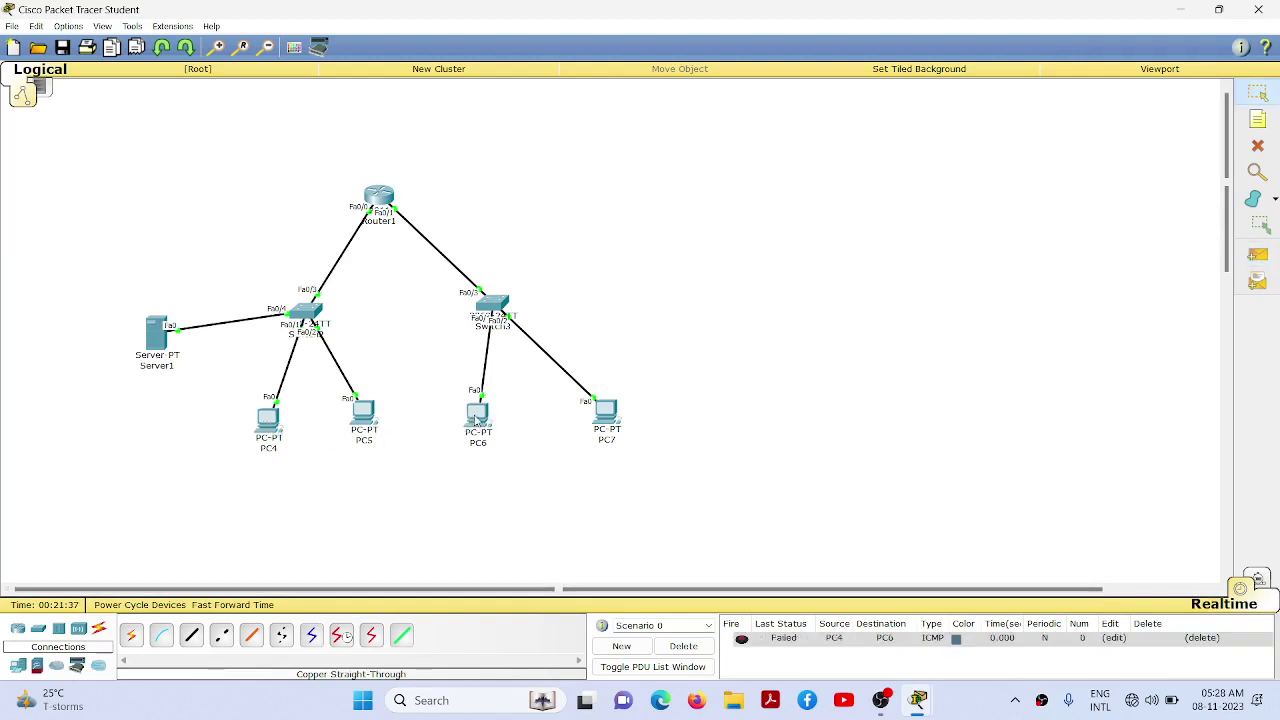
click(1258, 256)
click(270, 420)
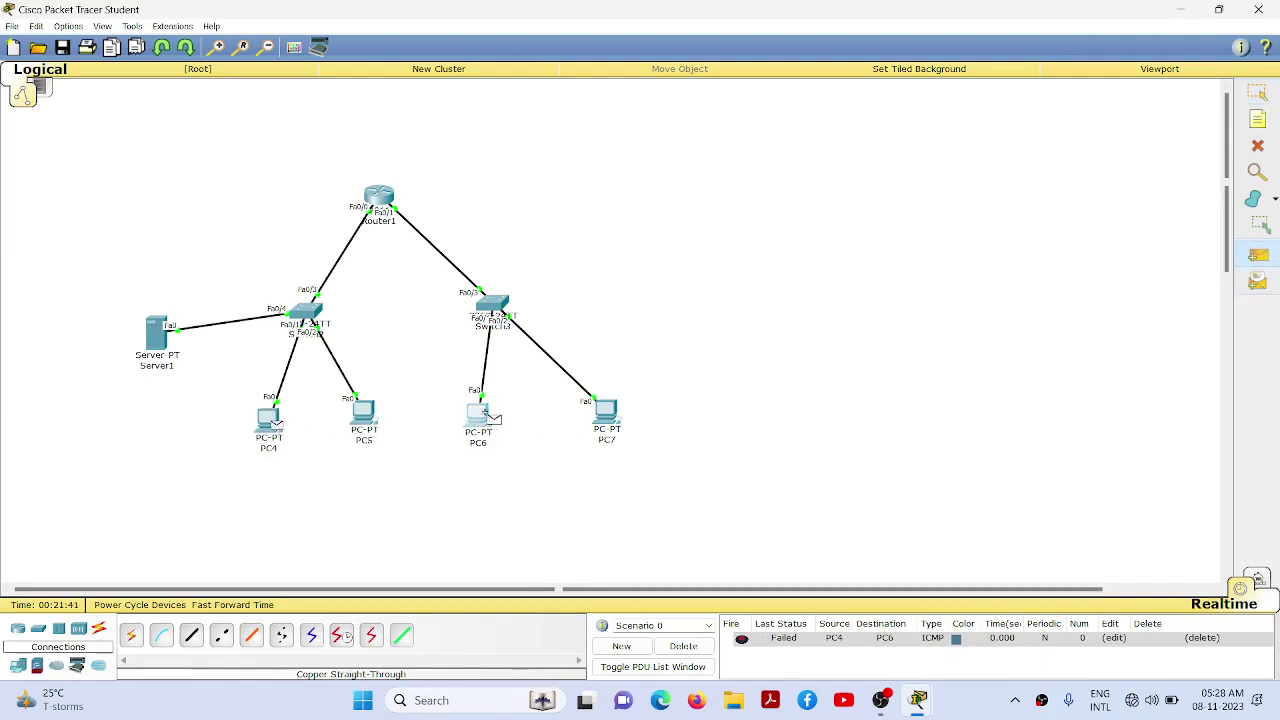
click(486, 412)
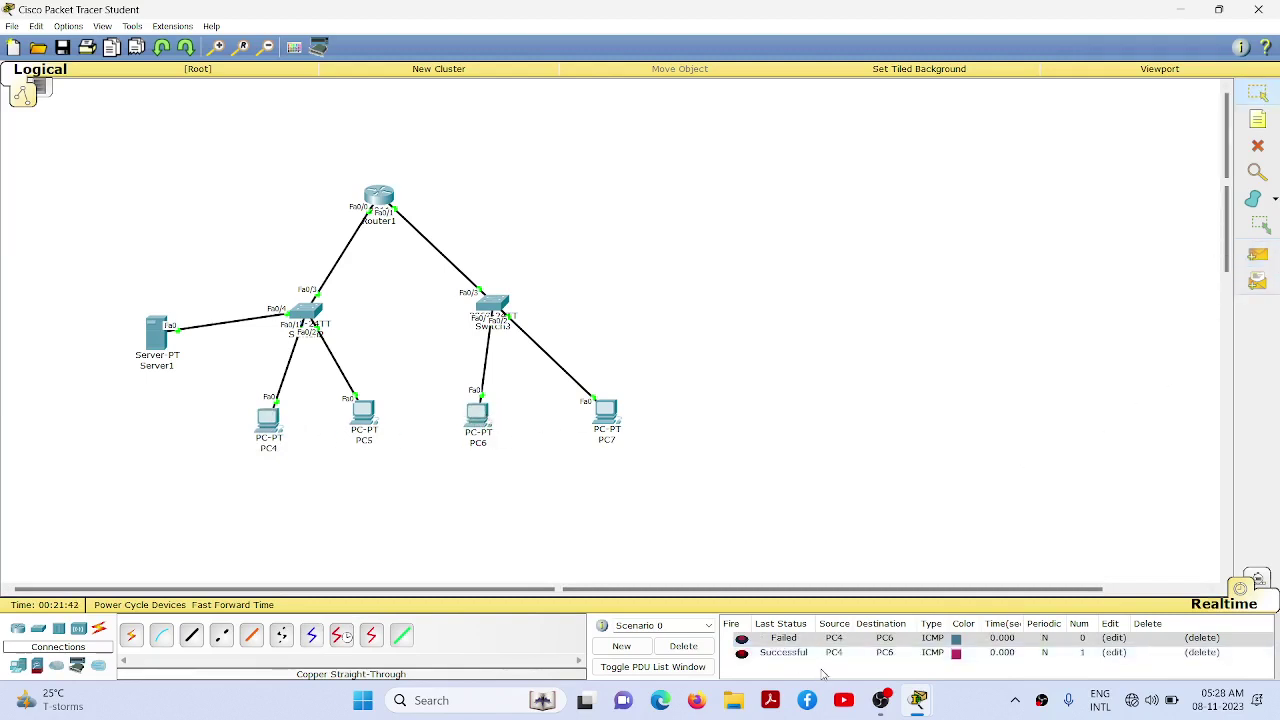
- Send a simple PDU from PC5 to PC7 twice to test connectivity across the router
click(1258, 256)
click(363, 418)
click(607, 425)
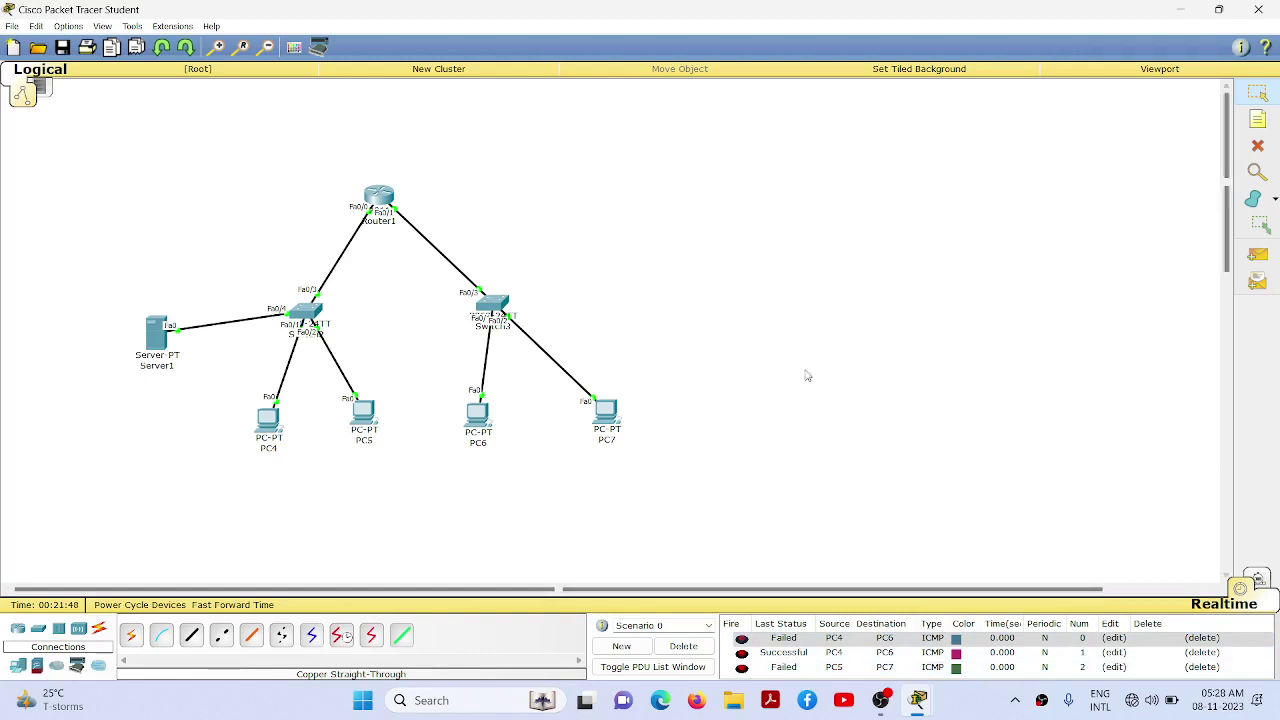
click(1258, 256)
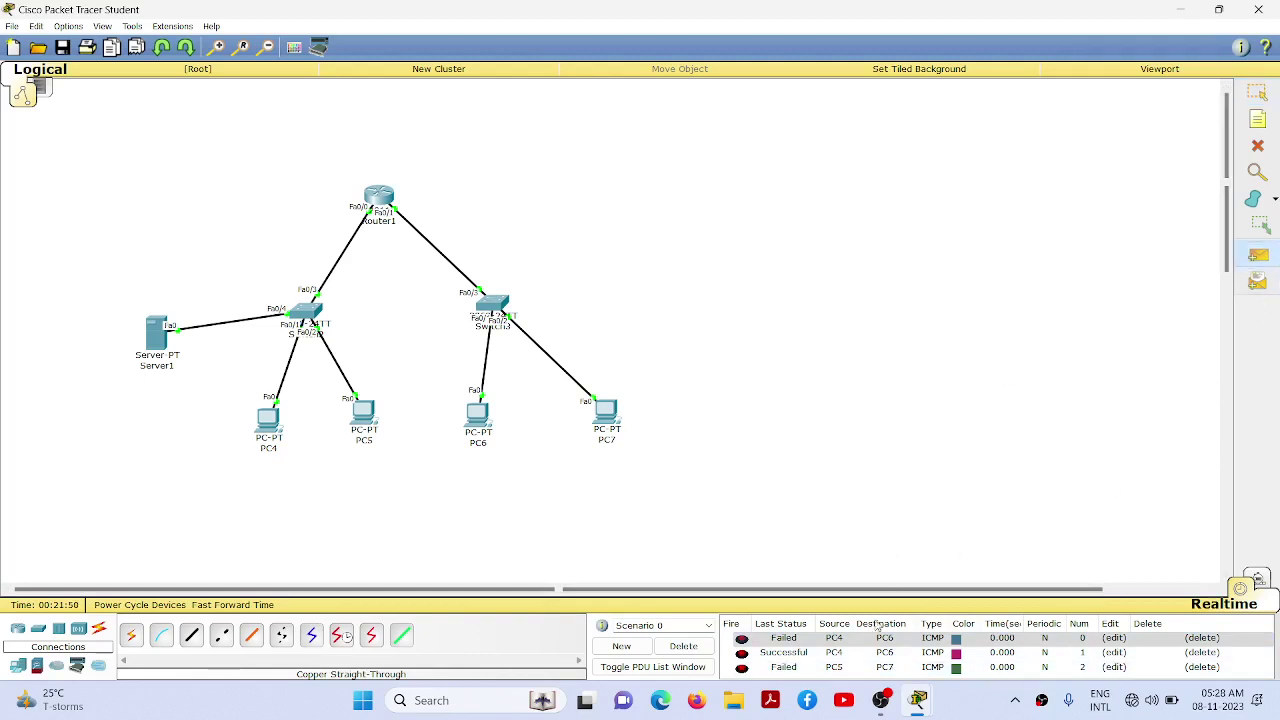
click(363, 418)
click(597, 418)
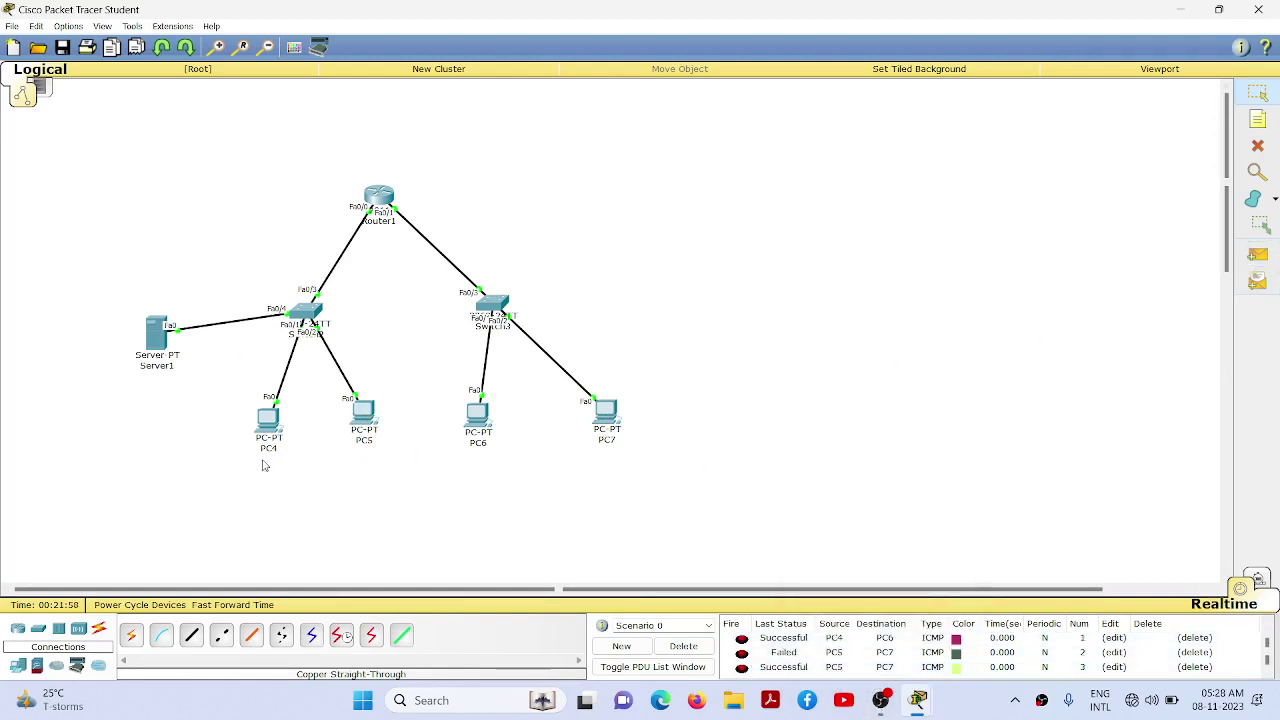
- Send a simple PDU from PC4 to PC5 twice to test connectivity within their subnet
click(1258, 256)
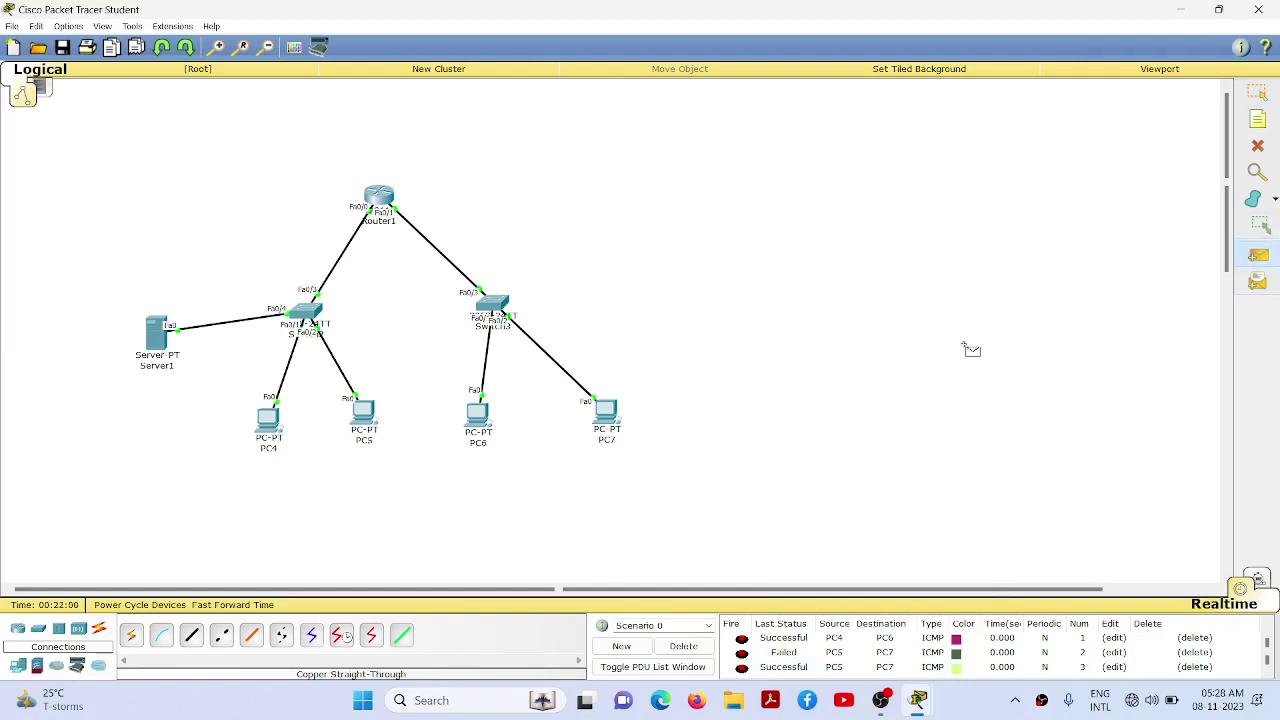
click(284, 425)
click(366, 418)
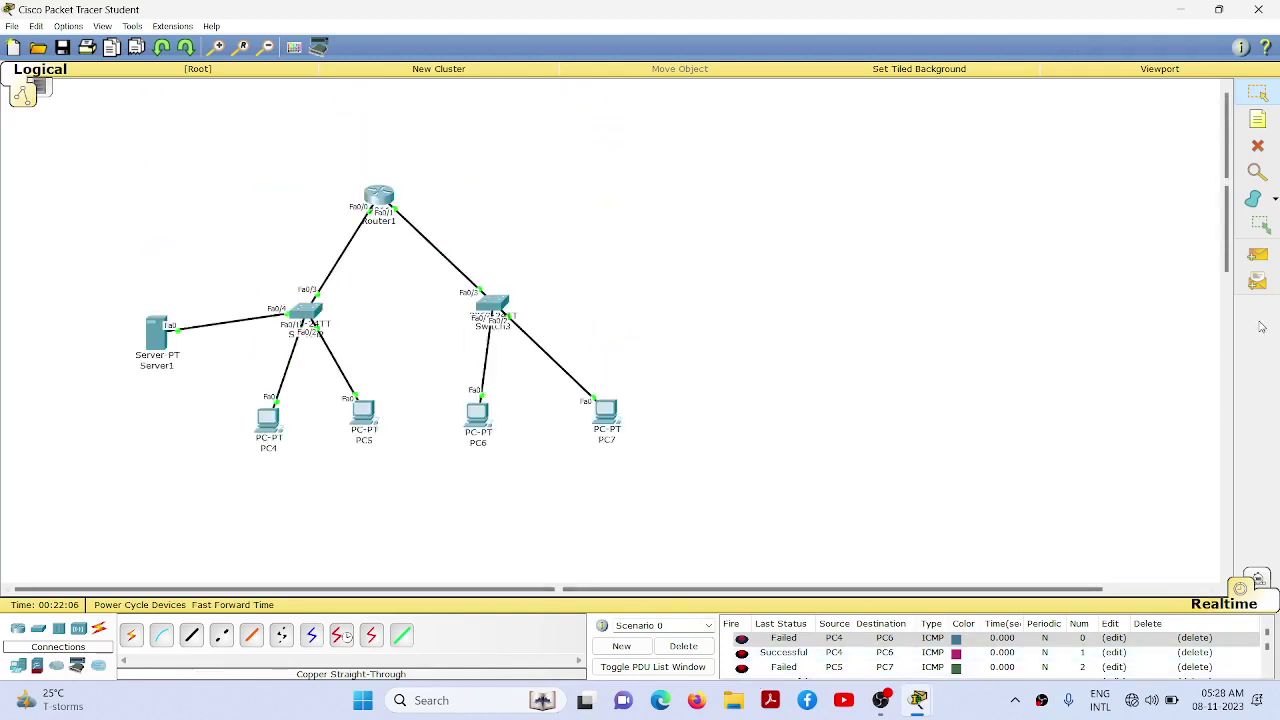
click(1258, 256)
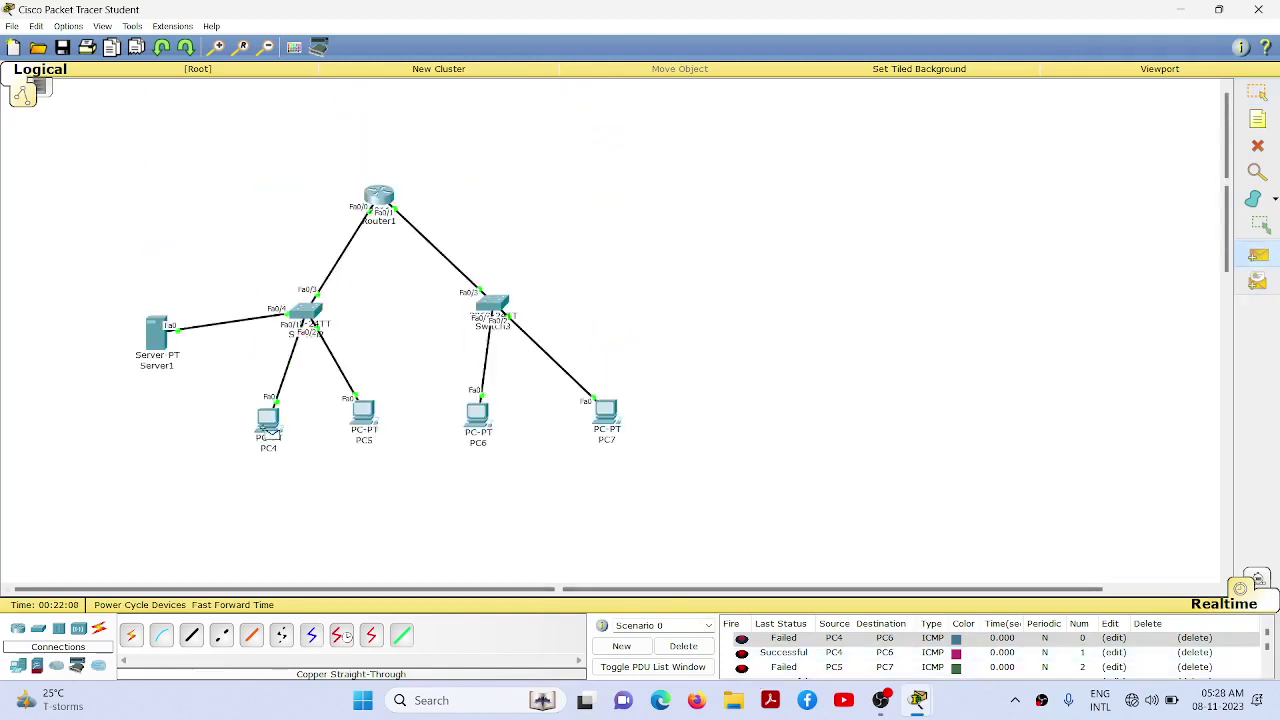
click(272, 425)
click(370, 412)
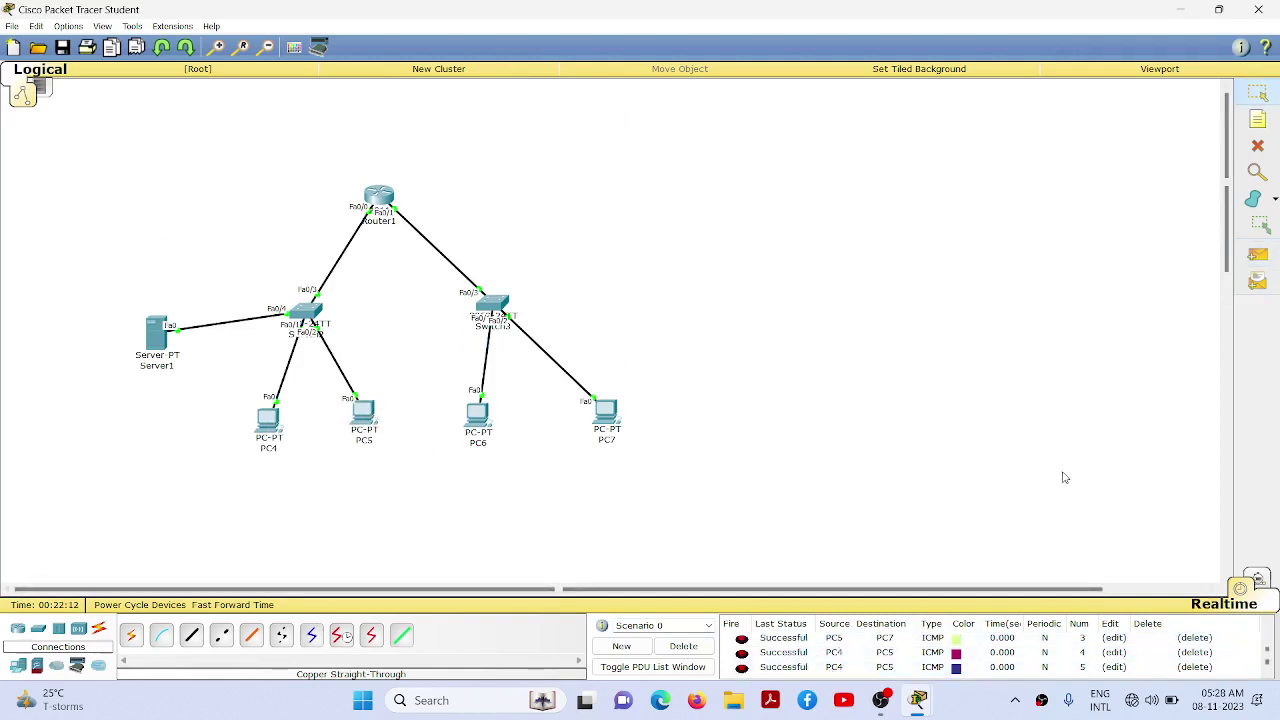
- Send a simple PDU from PC7 to PC4 twice and check the latest entries in the PDU results
click(1258, 254)
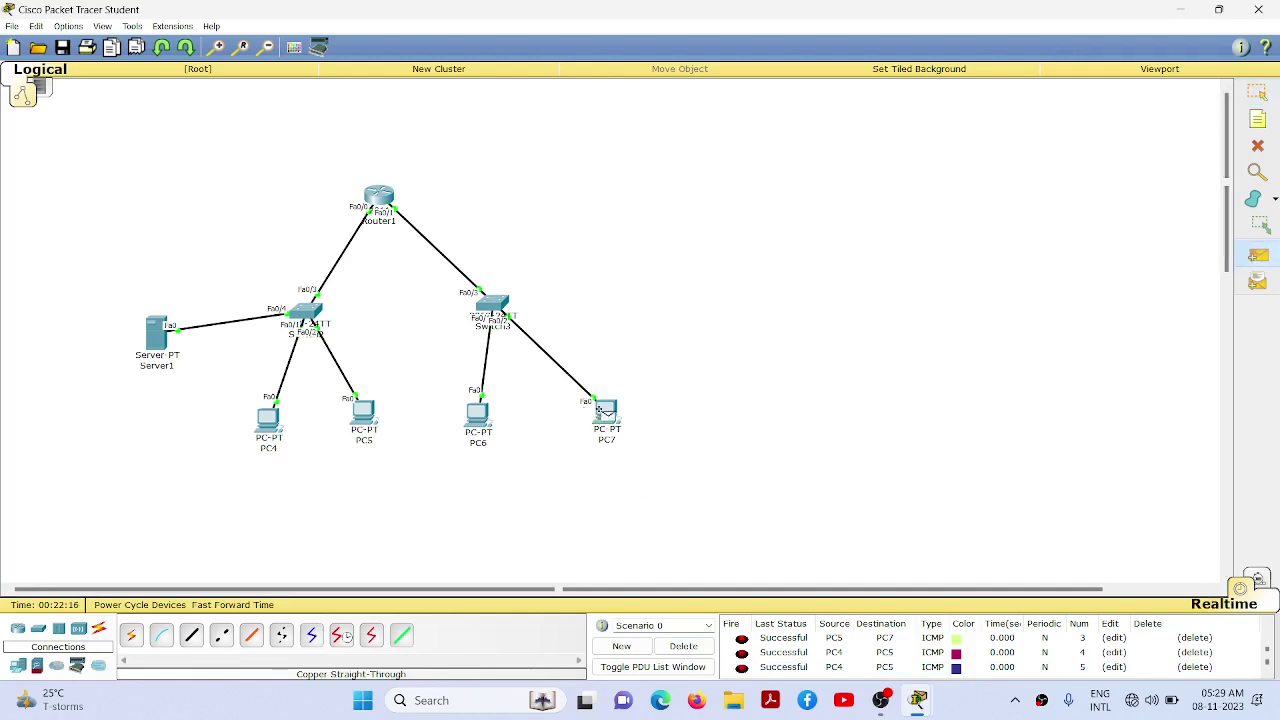
click(605, 412)
click(269, 424)
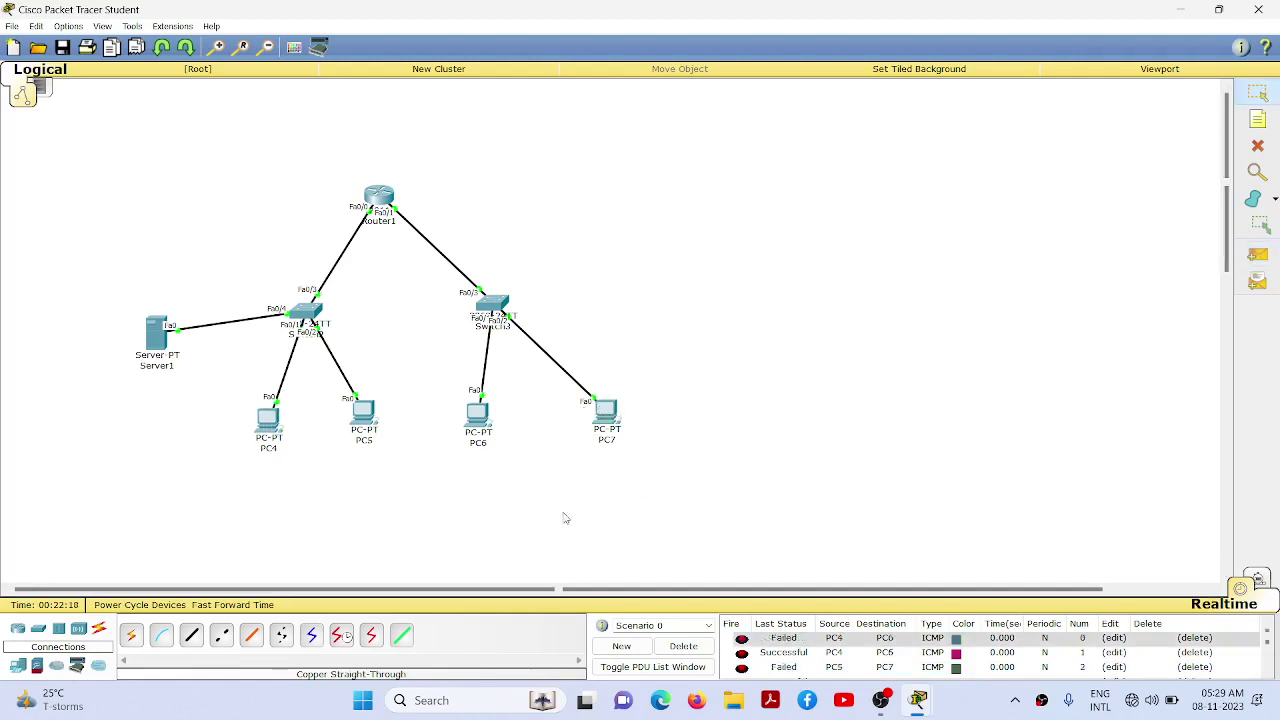
click(1259, 262)
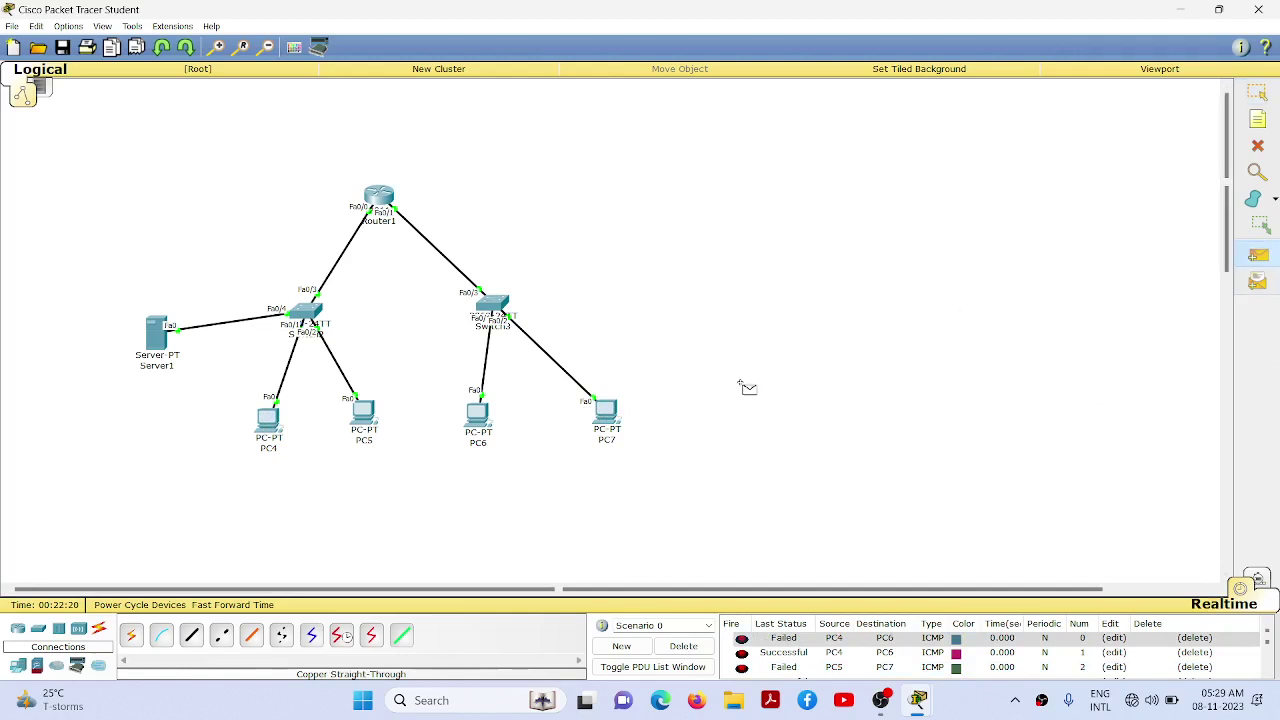
click(610, 414)
click(271, 432)
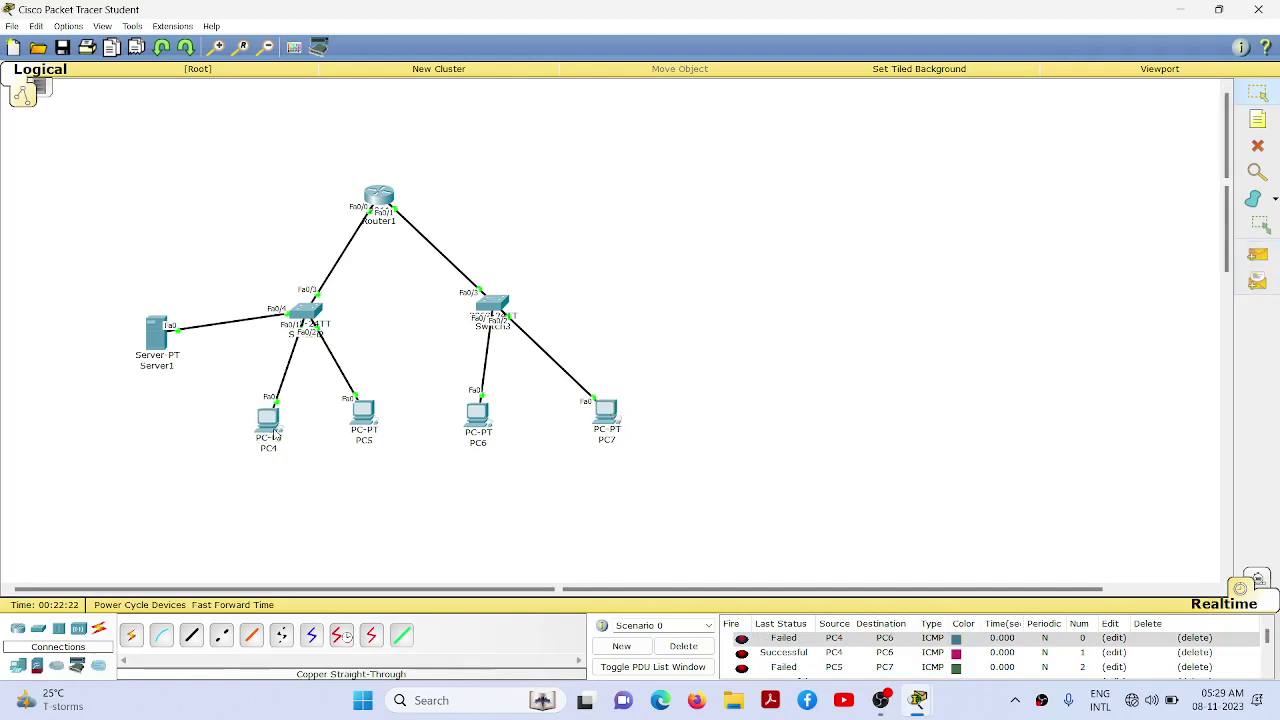
scroll(840, 652, down, 1)
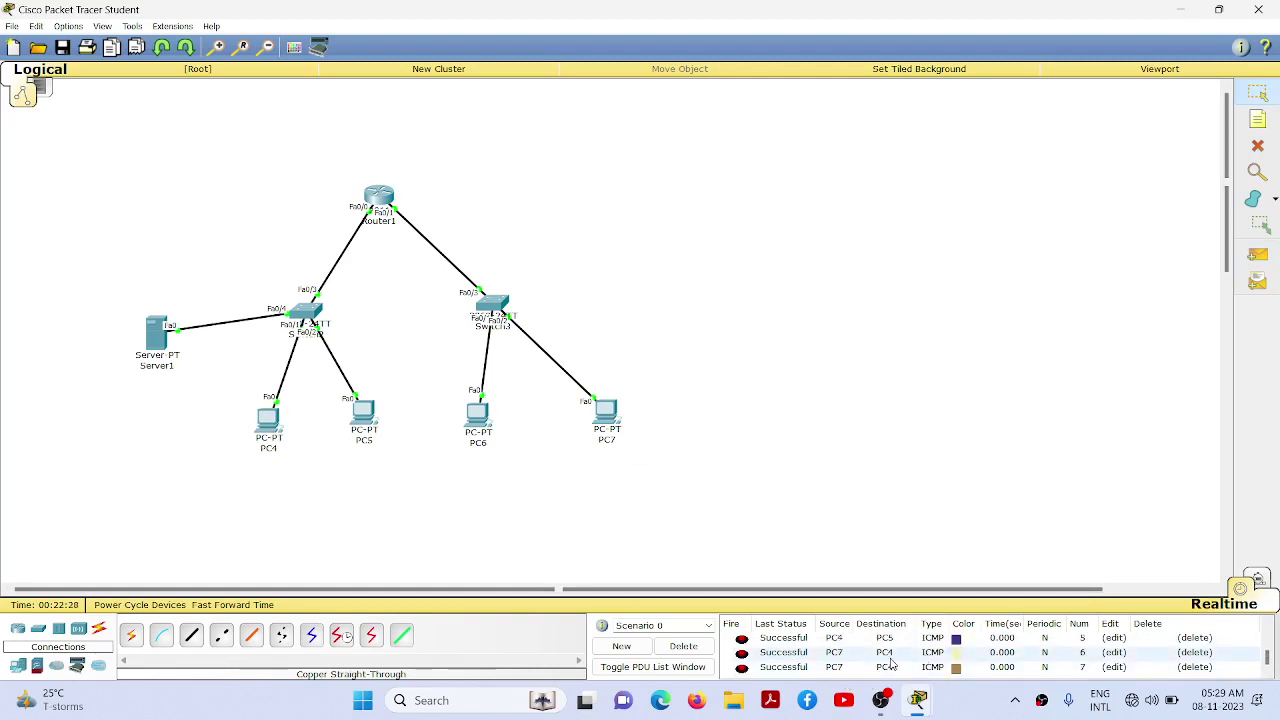
scroll(860, 672, down, 1)
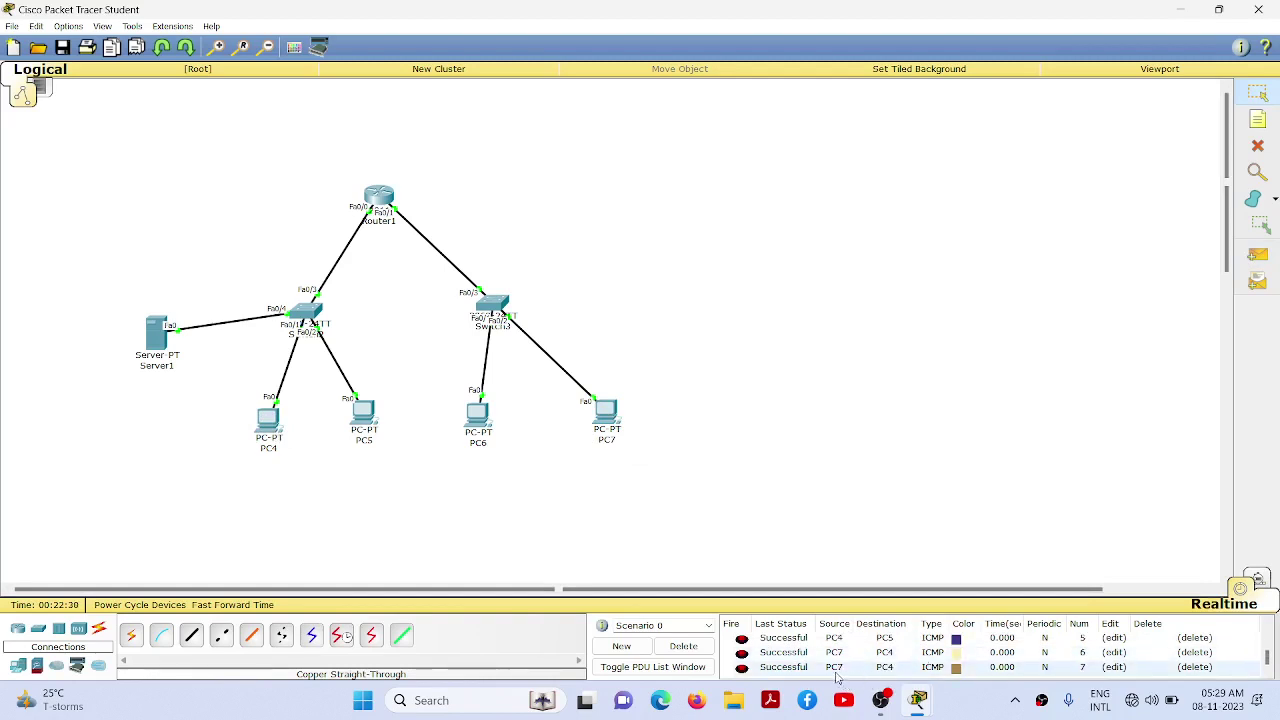